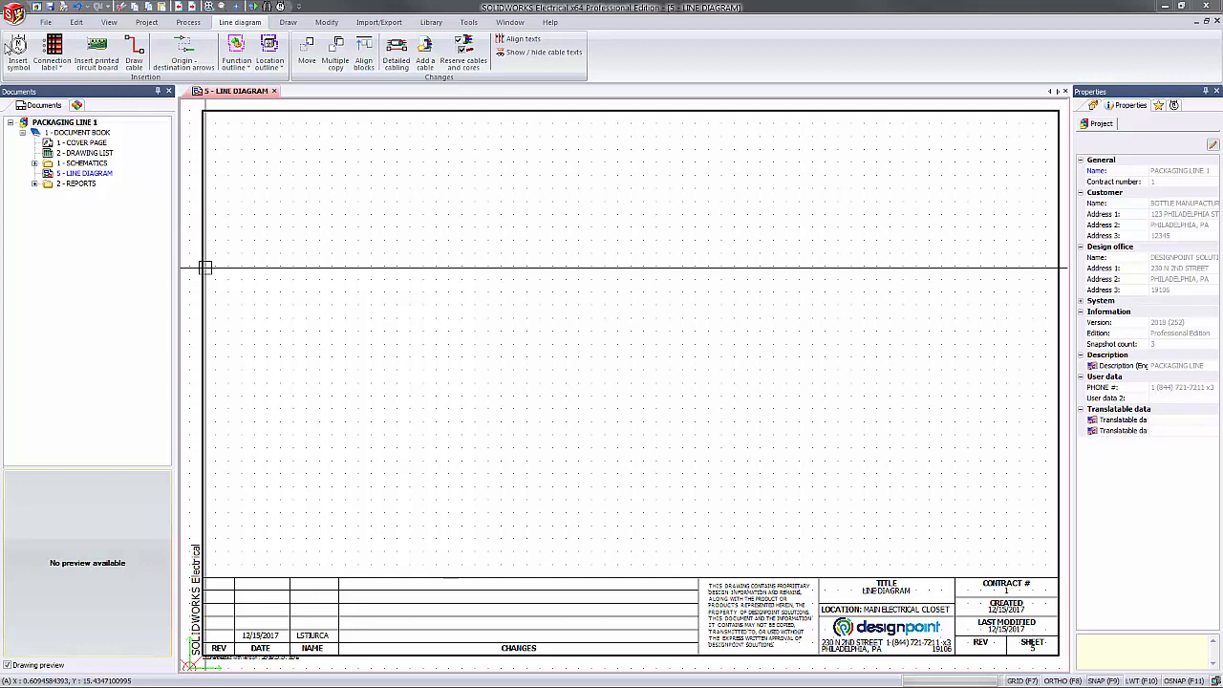
Insert the terminal strip symbol (EW_SY_Terminal) near the centre of the line diagram with its default properties.
click(18, 51)
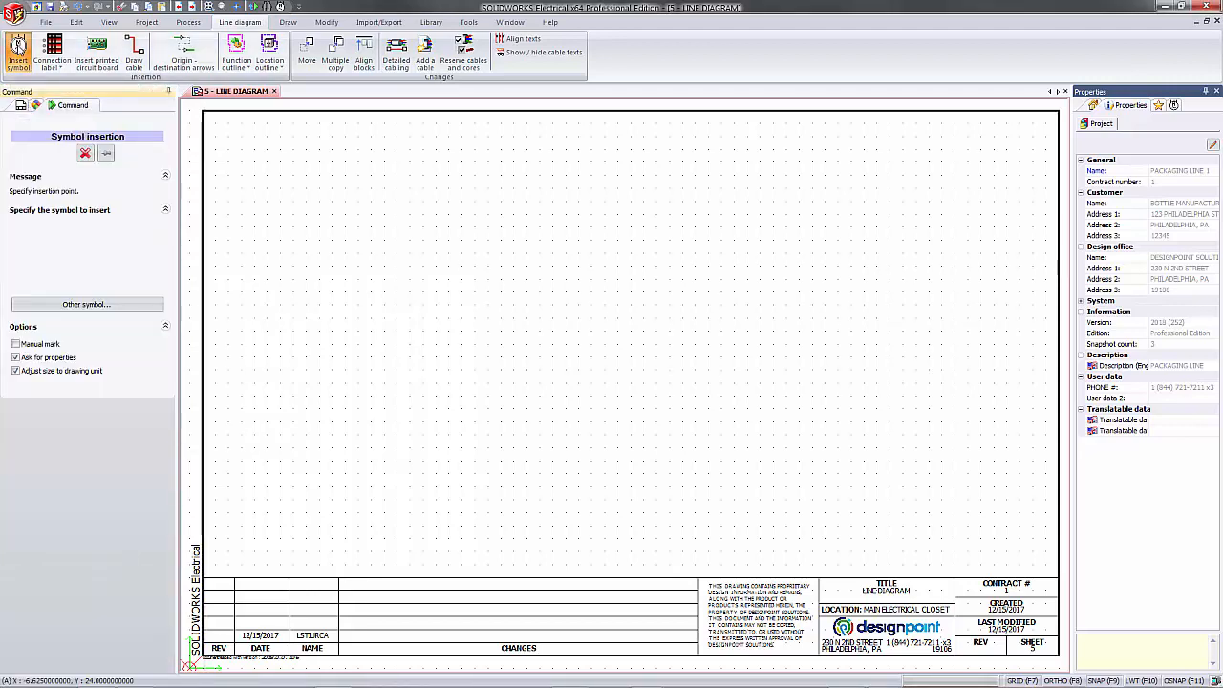
click(87, 304)
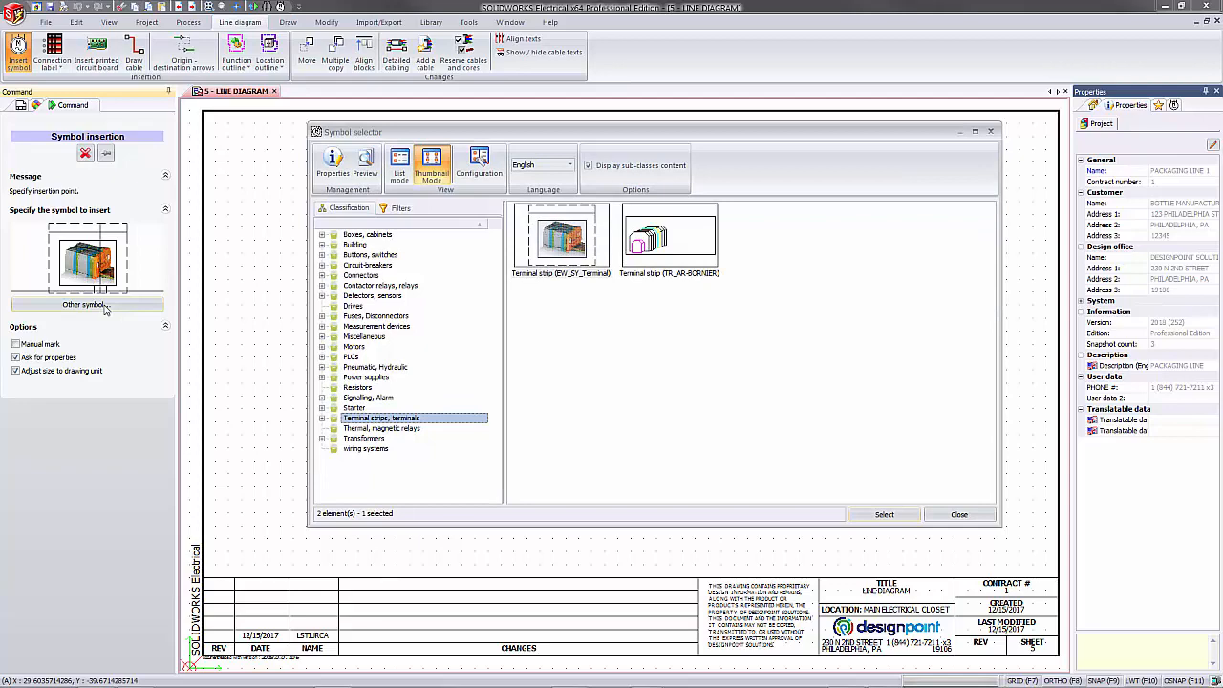
click(884, 514)
click(569, 288)
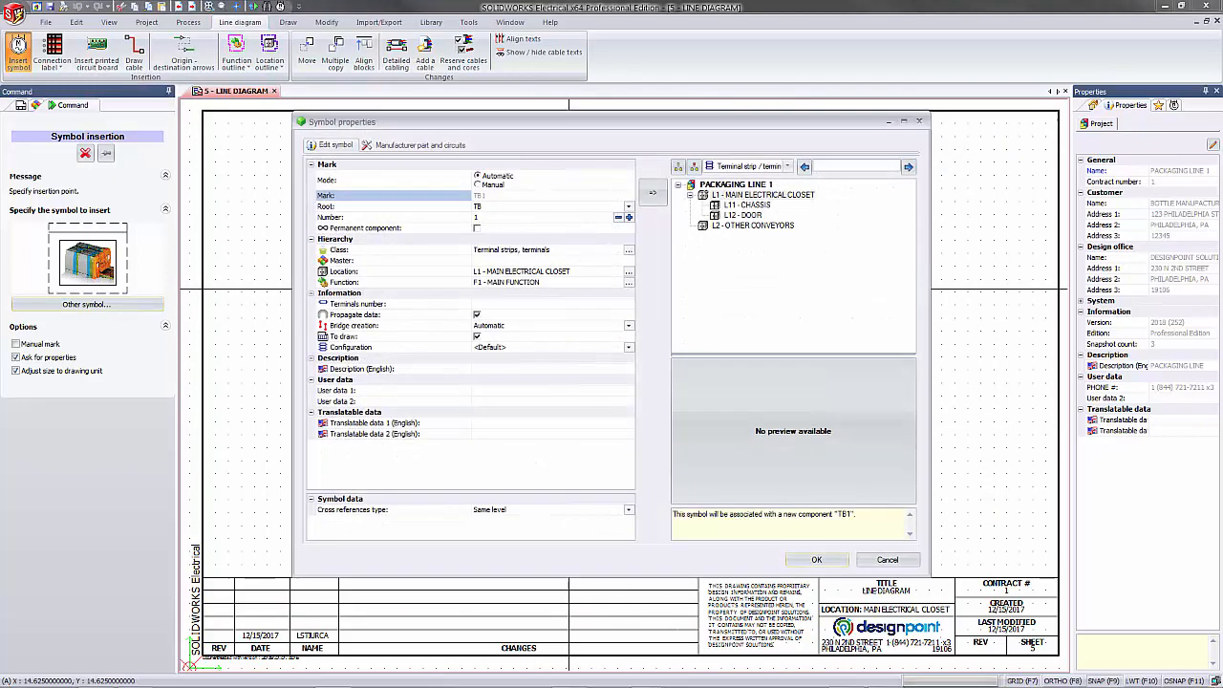
click(816, 559)
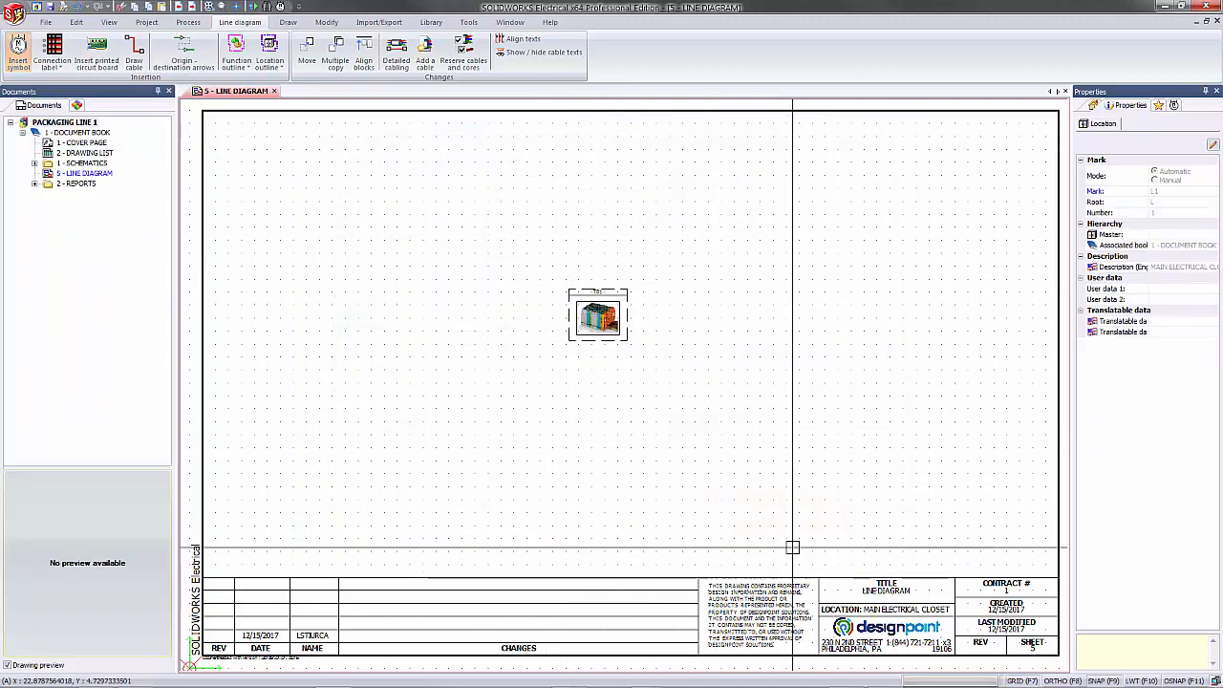
Place the motor symbol (EW_SY_Motor) from the Motors class below and to the left of the terminal strip.
scroll(545, 513, up, 3)
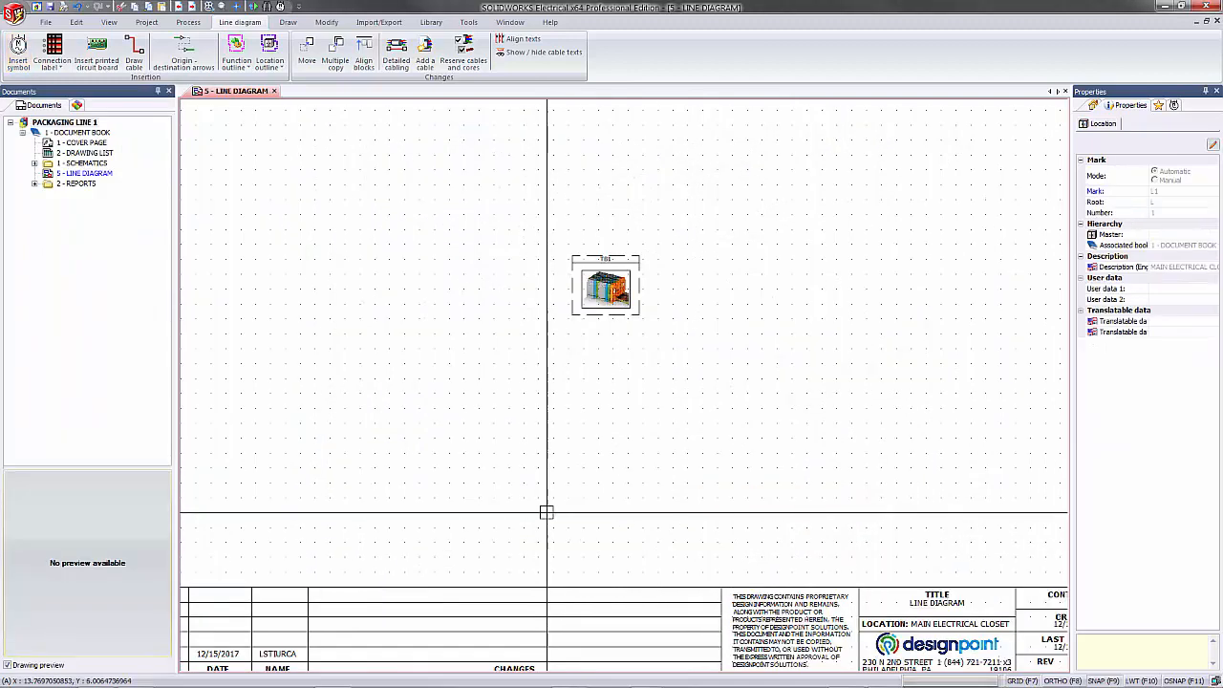
click(17, 55)
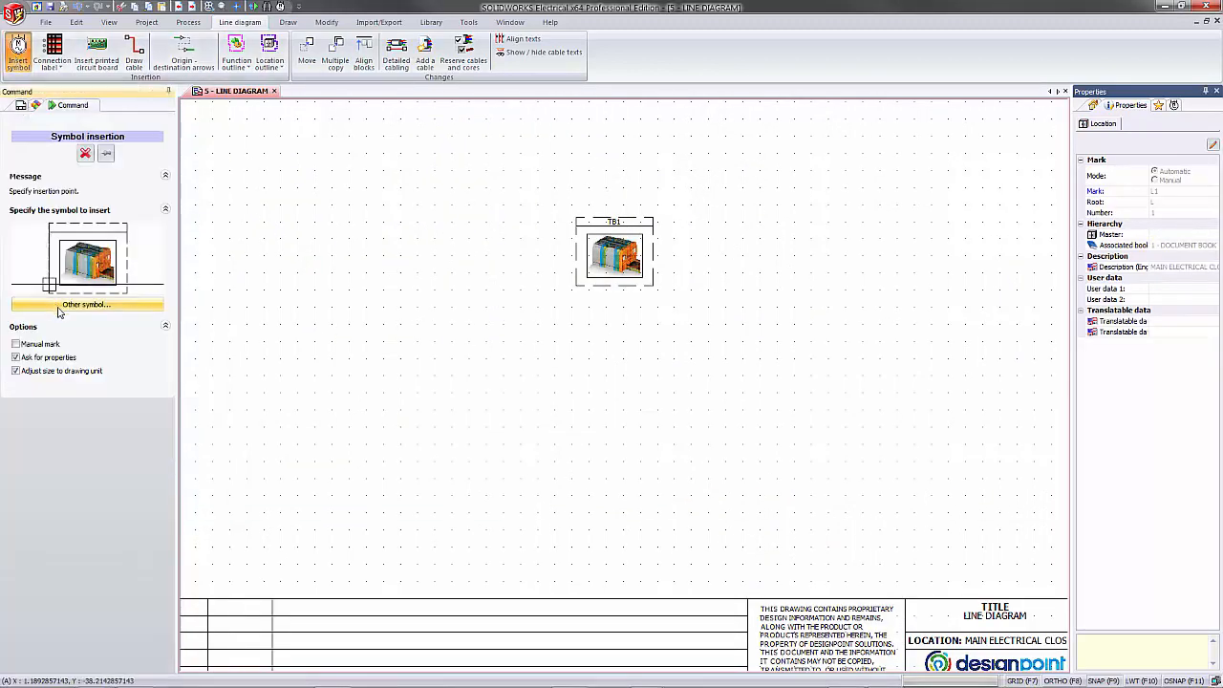
click(59, 304)
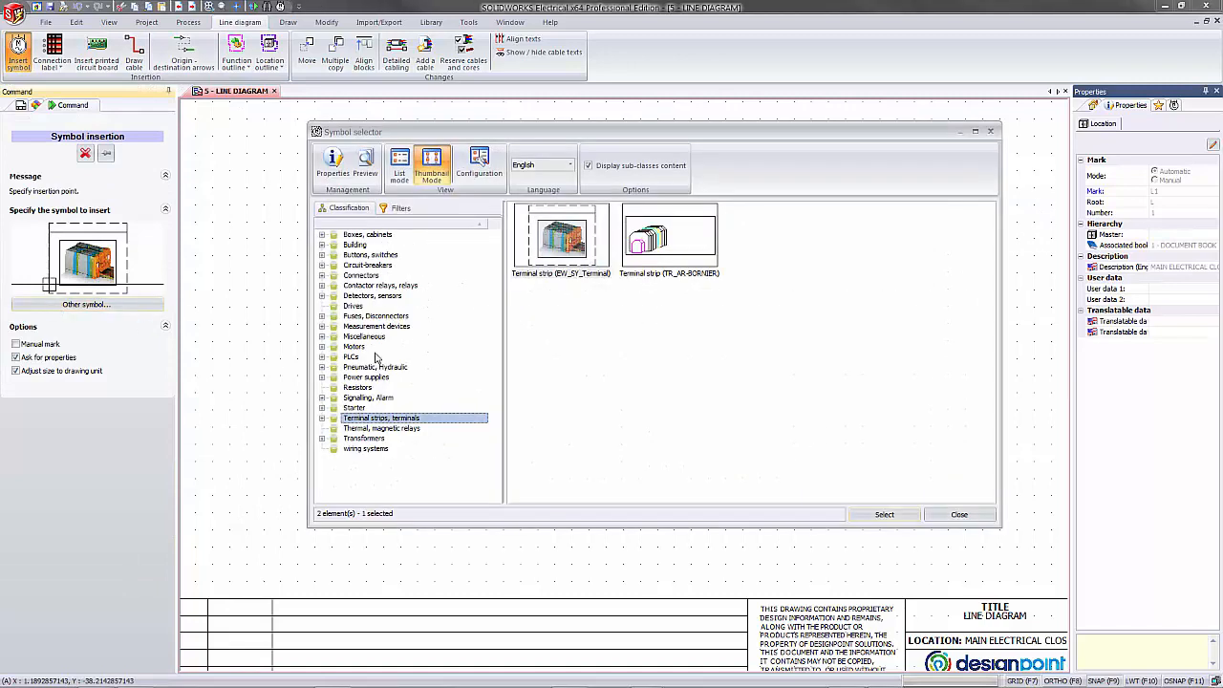
click(354, 347)
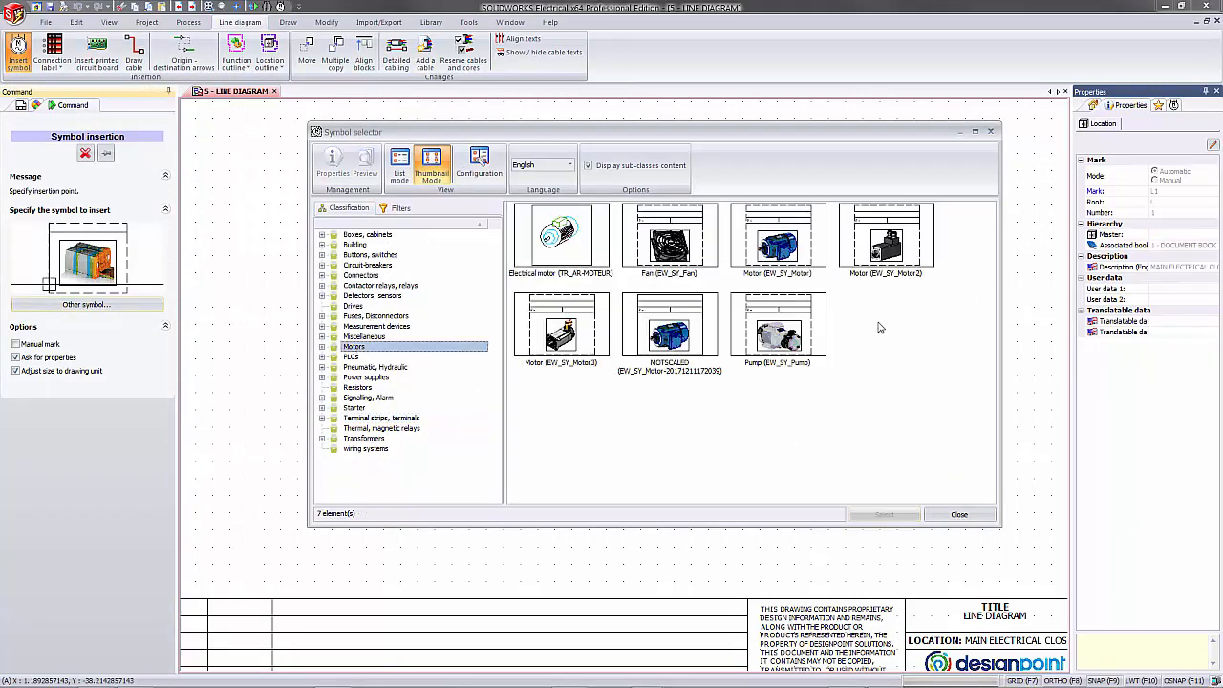
click(777, 240)
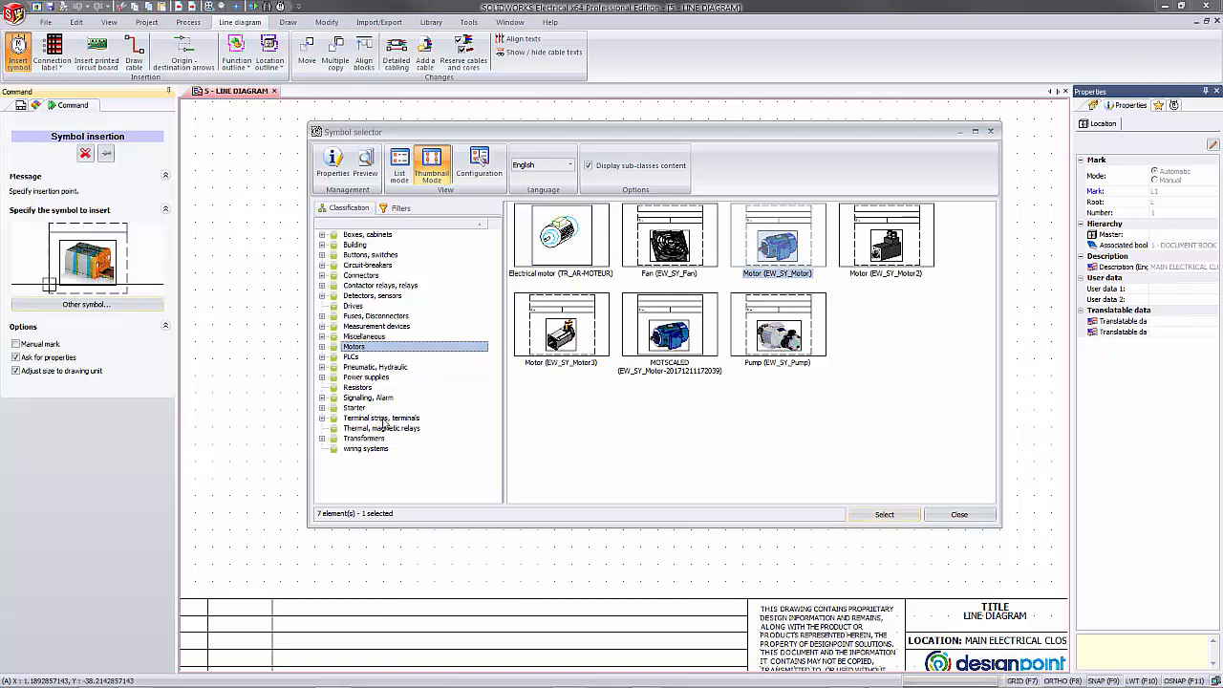
click(884, 514)
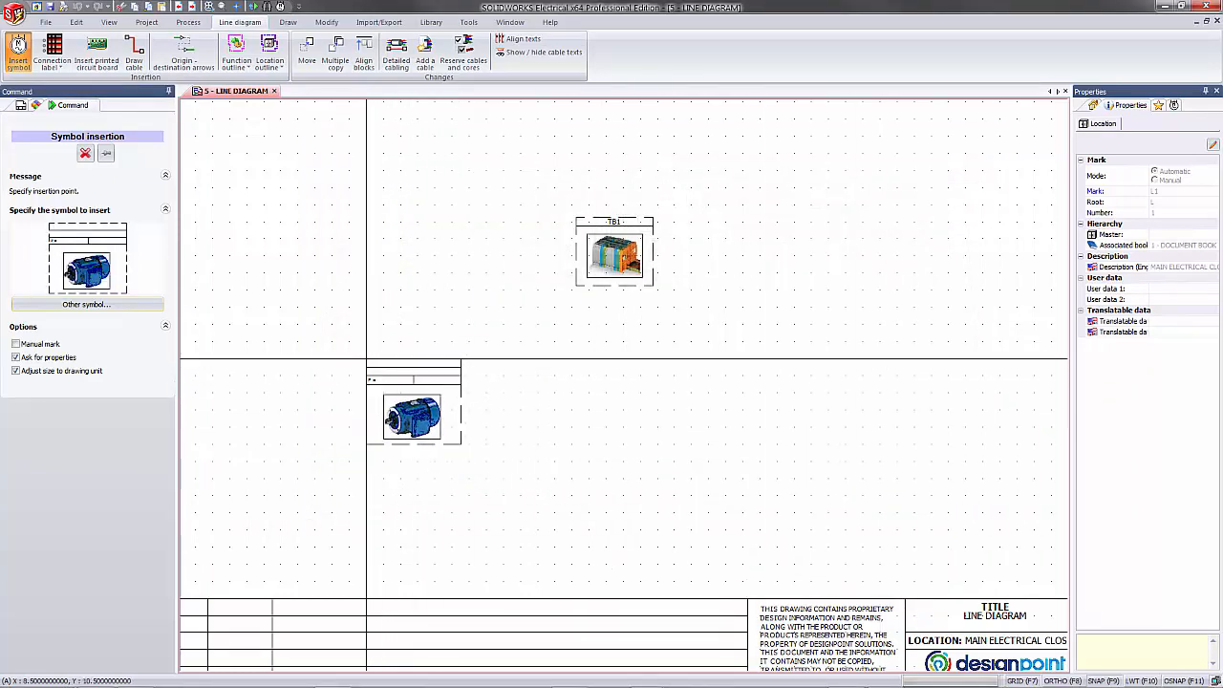
click(367, 360)
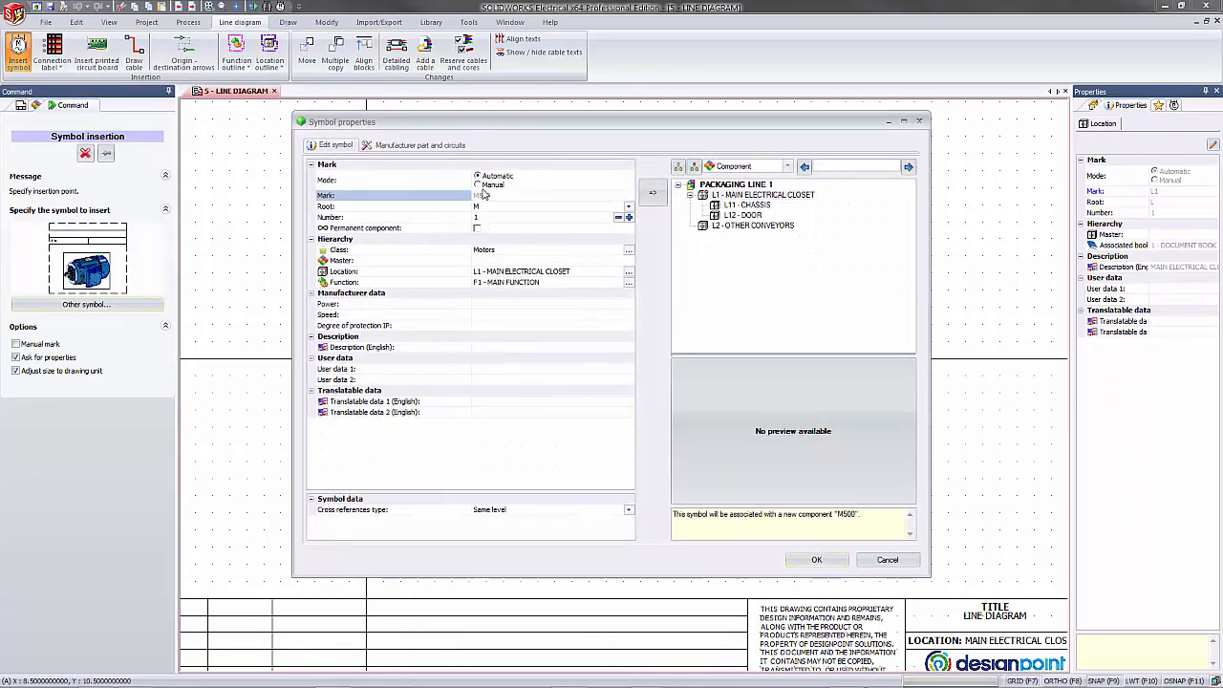
Assign the Leroy Somer manufacturer part LS180MT-4P(18.5) to the new motor symbol and accept its properties.
mouse_move(503, 128)
mouse_down()
mouse_move(517, 355)
mouse_move(492, 149)
mouse_up()
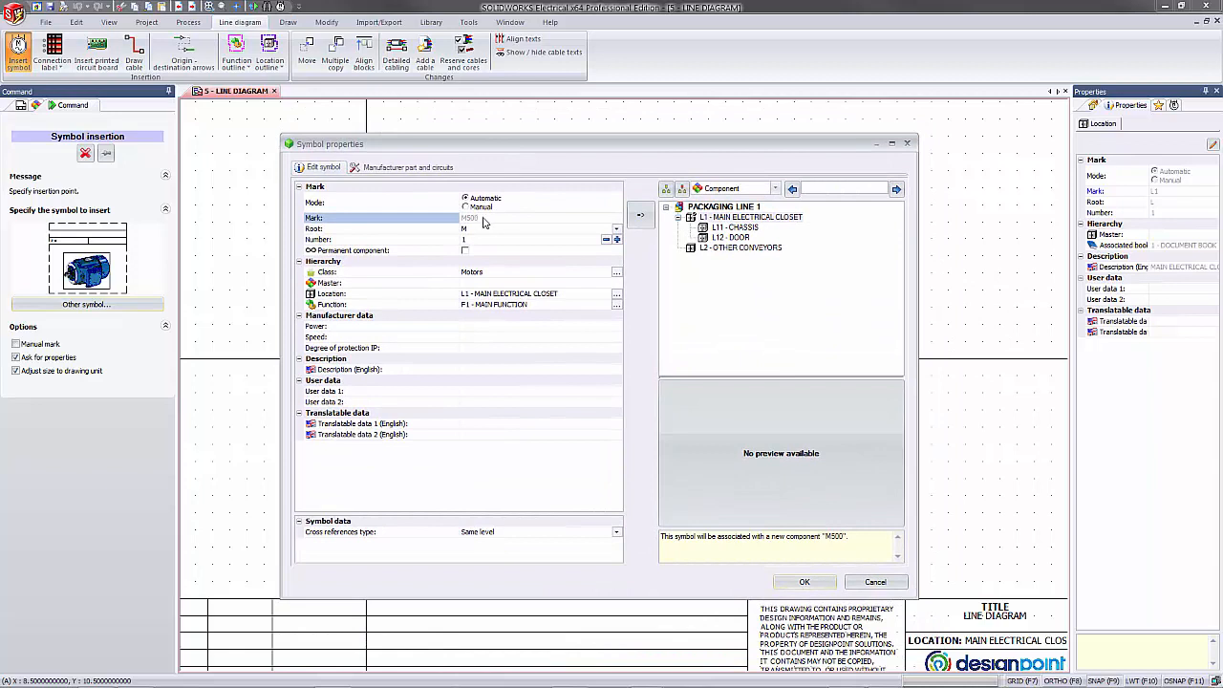
click(402, 168)
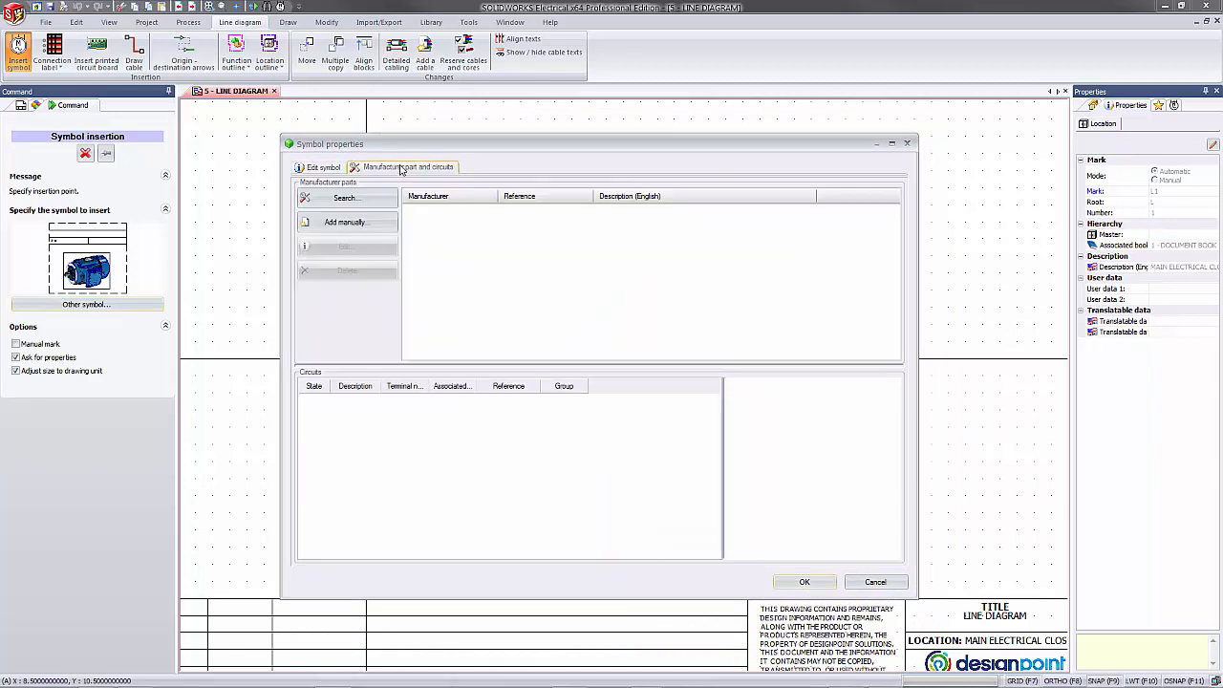
click(348, 198)
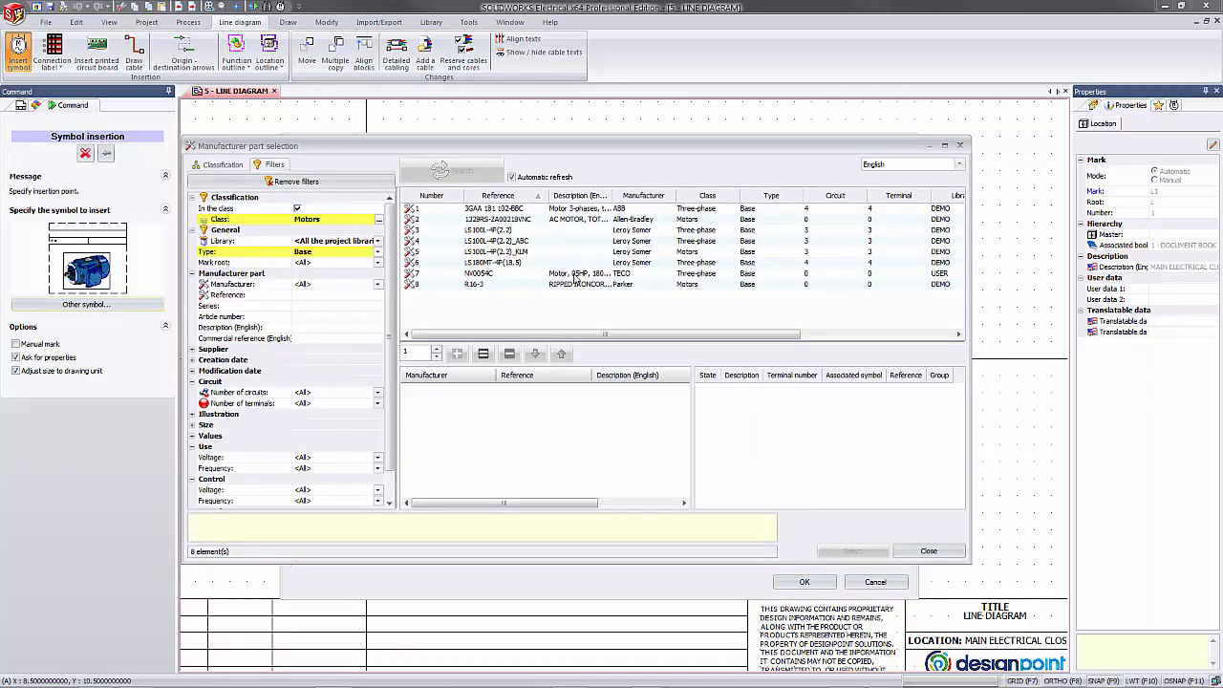
click(591, 274)
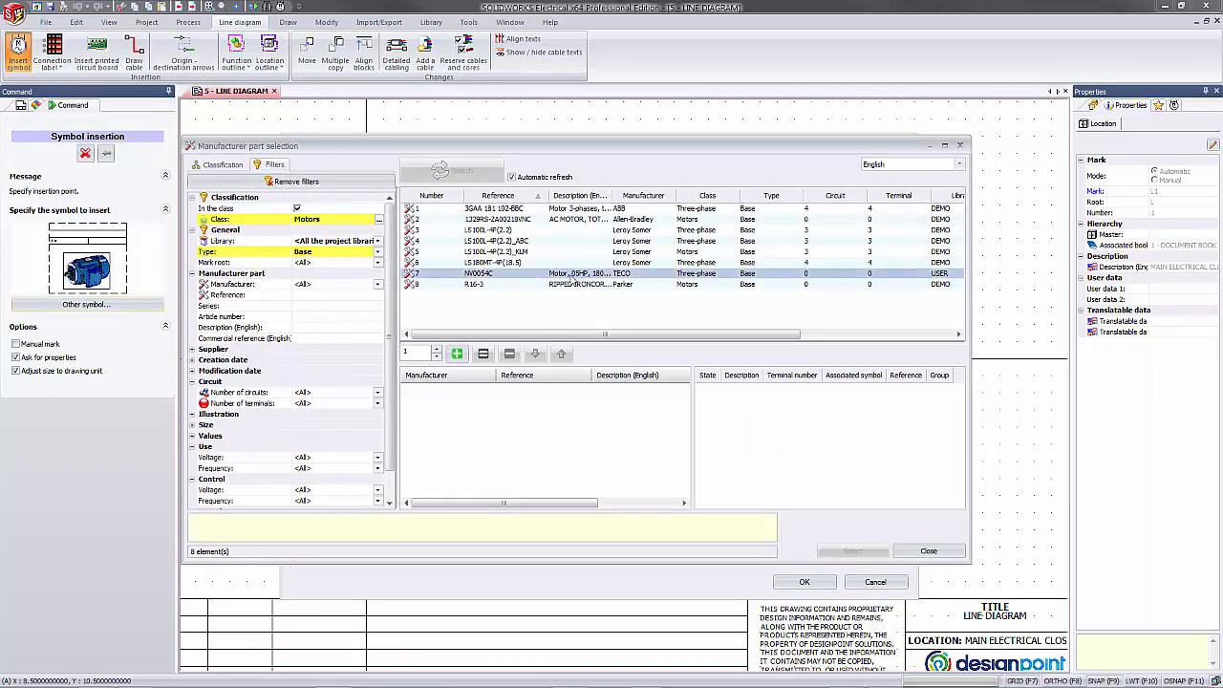
click(488, 263)
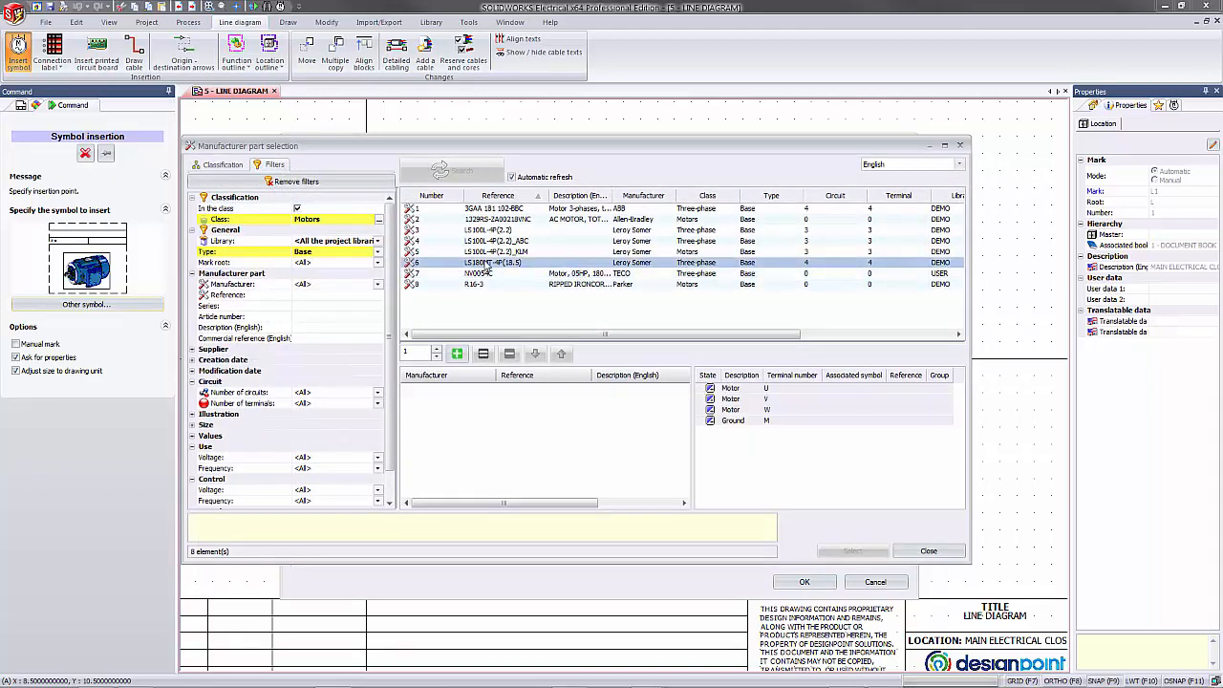
click(456, 354)
click(852, 552)
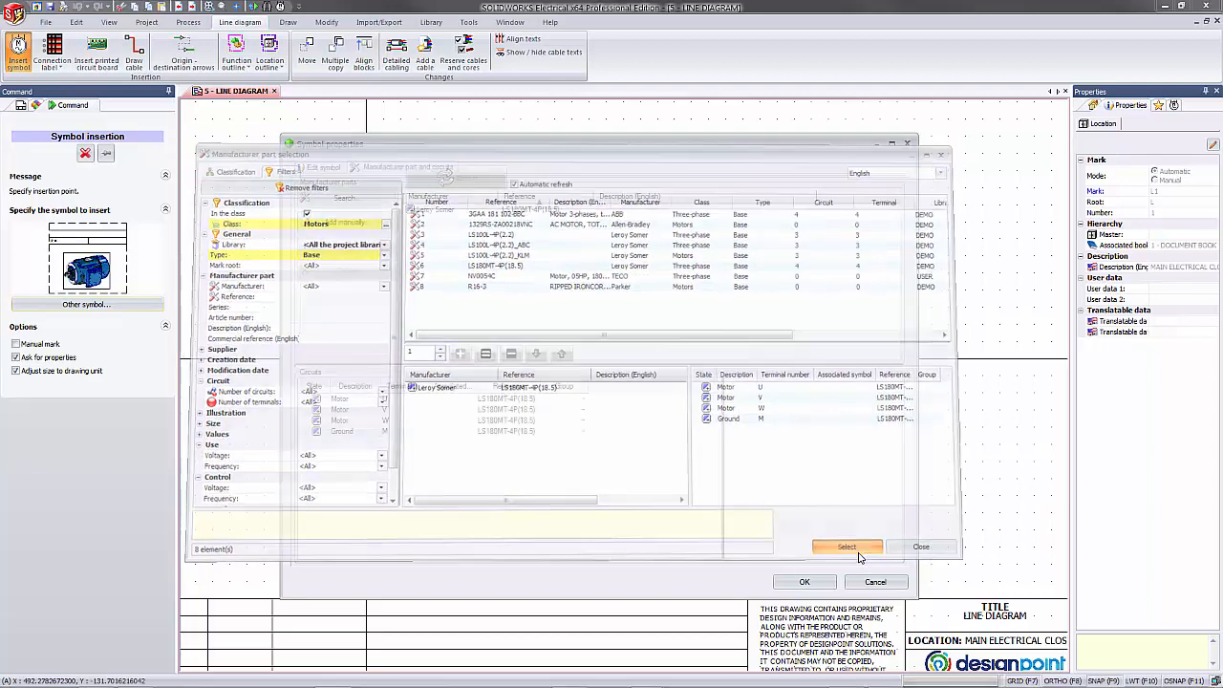
click(804, 582)
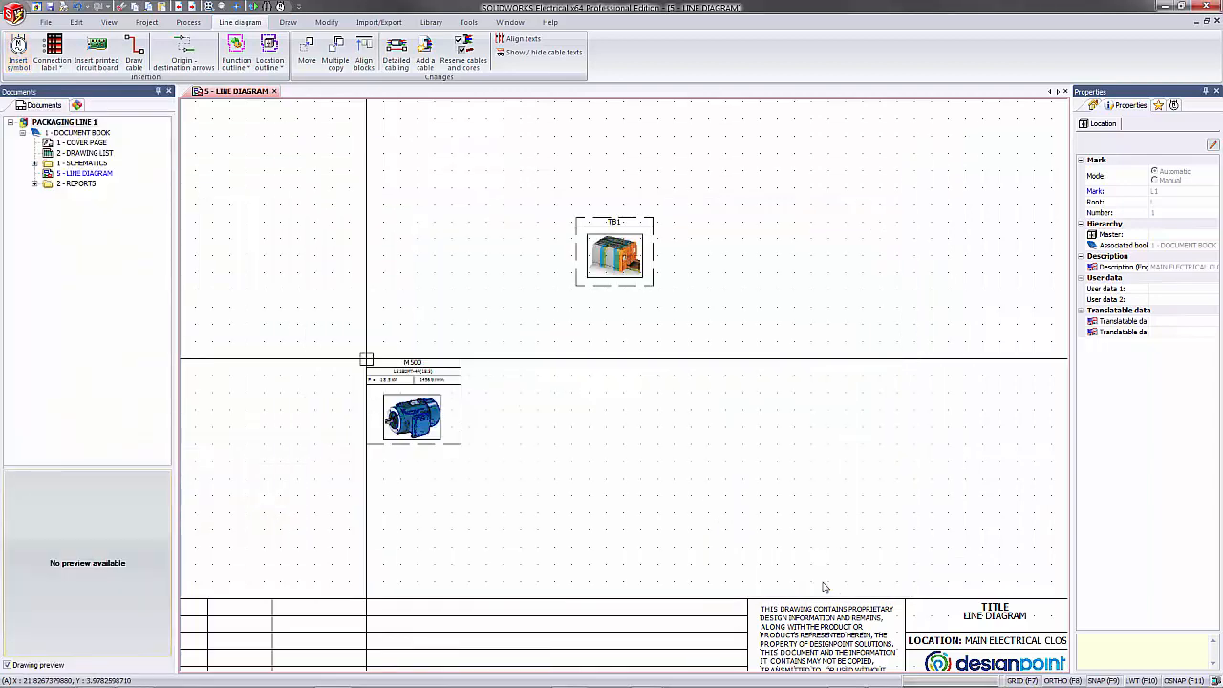
Copy the motor symbol and paste four evenly spaced copies in a row to its right.
scroll(338, 459, up, 3)
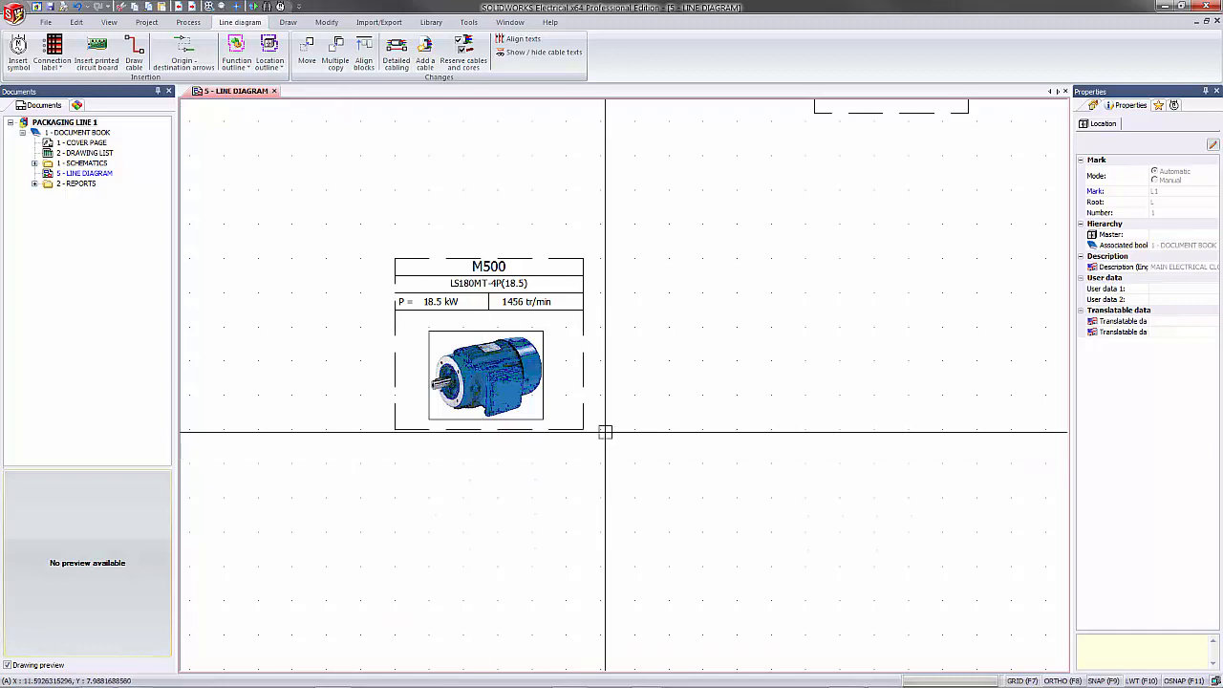
scroll(715, 404, down, 3)
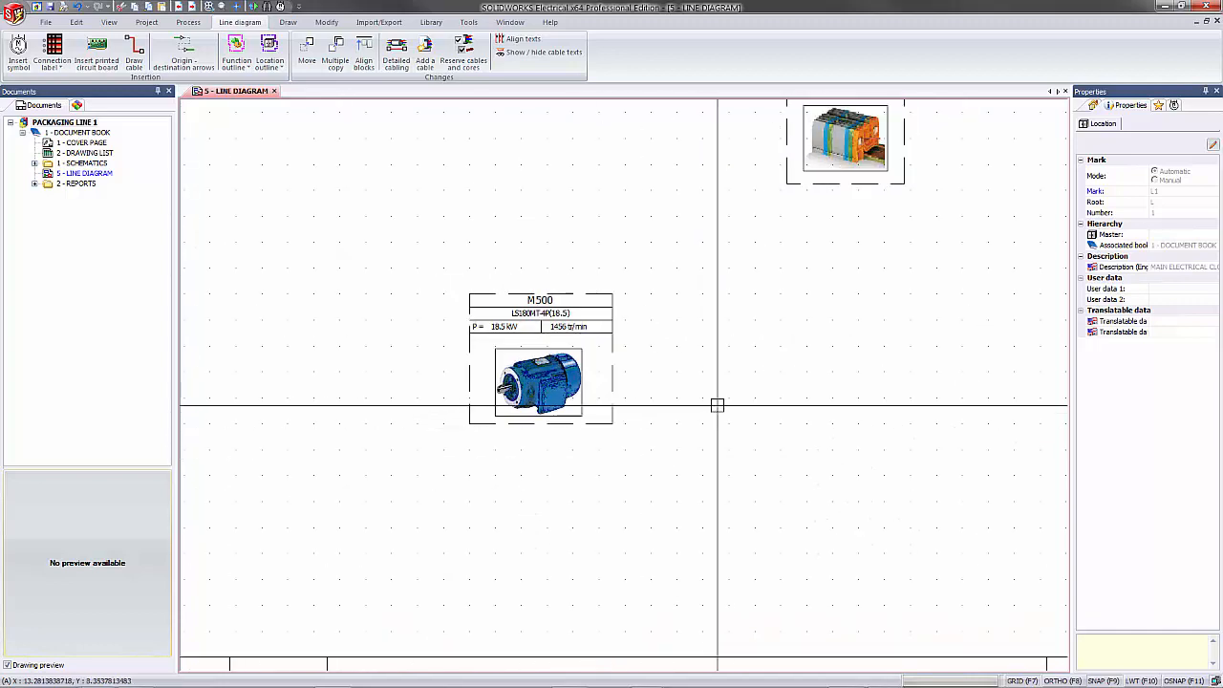
click(382, 524)
key(ctrl+c)
key(ctrl+v)
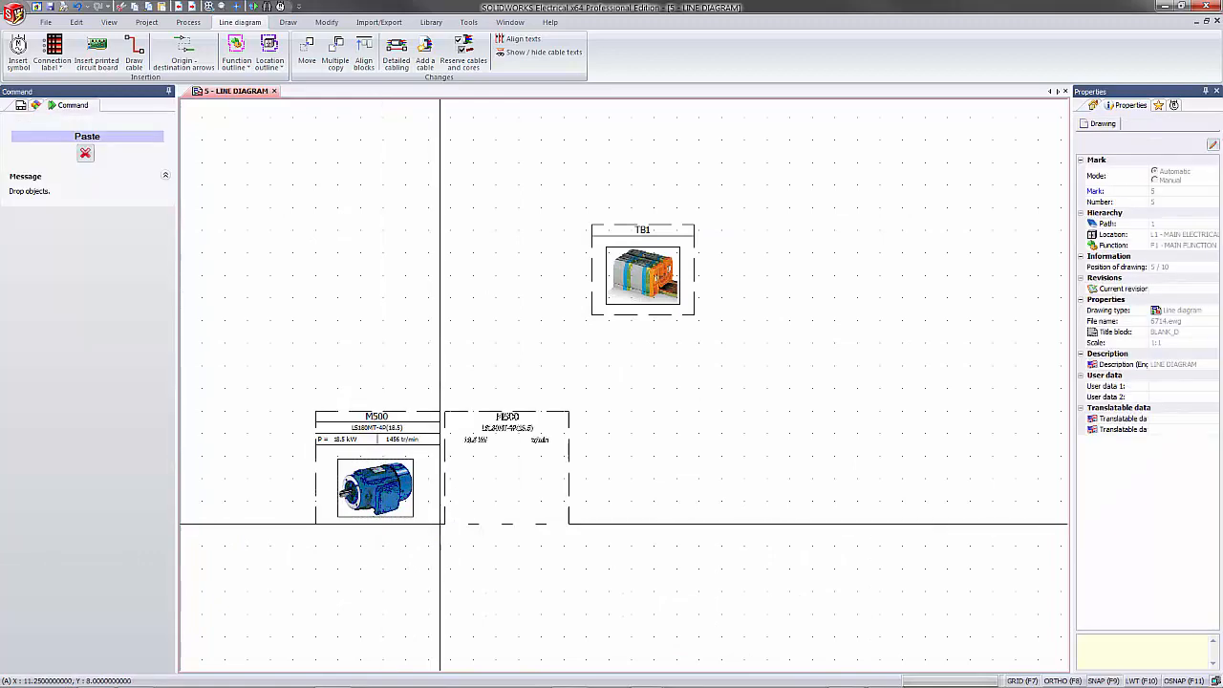
click(462, 524)
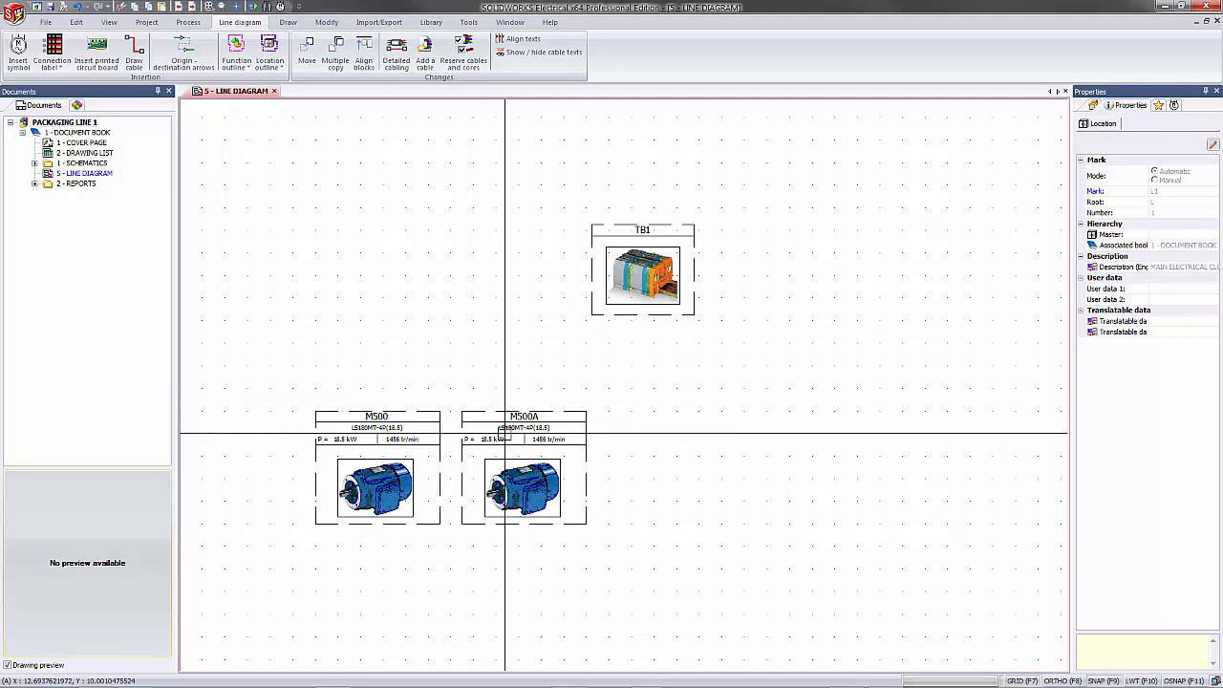
key(ctrl+v)
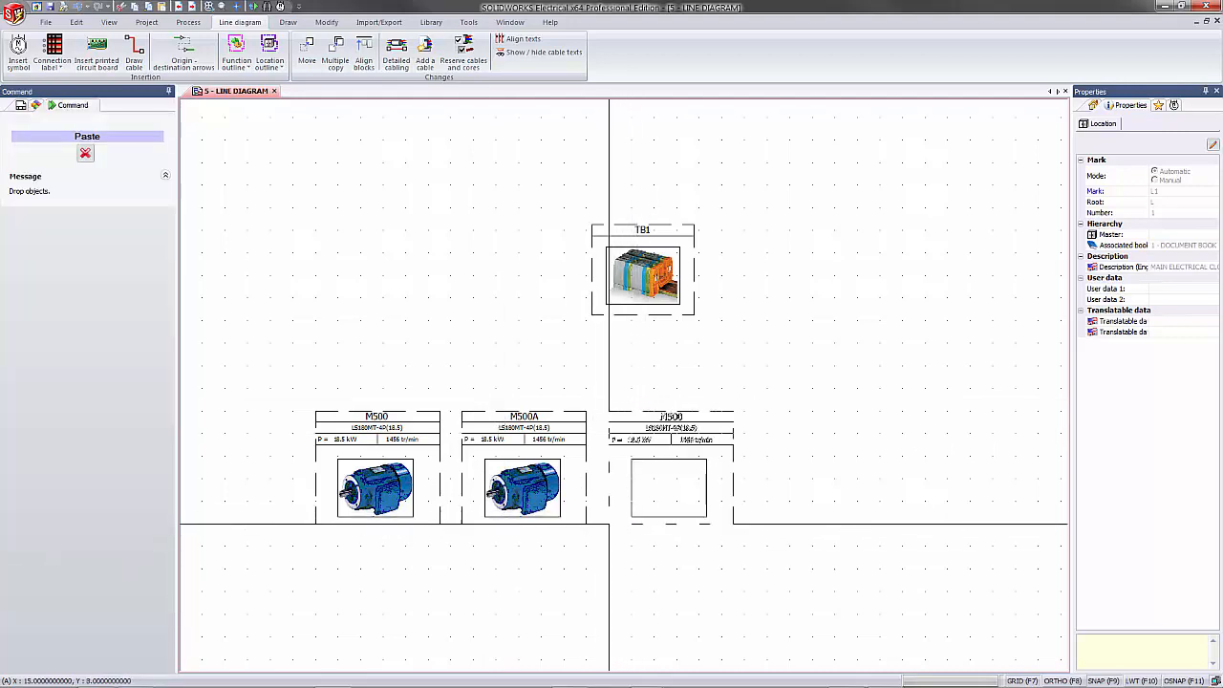
click(609, 524)
key(ctrl+v)
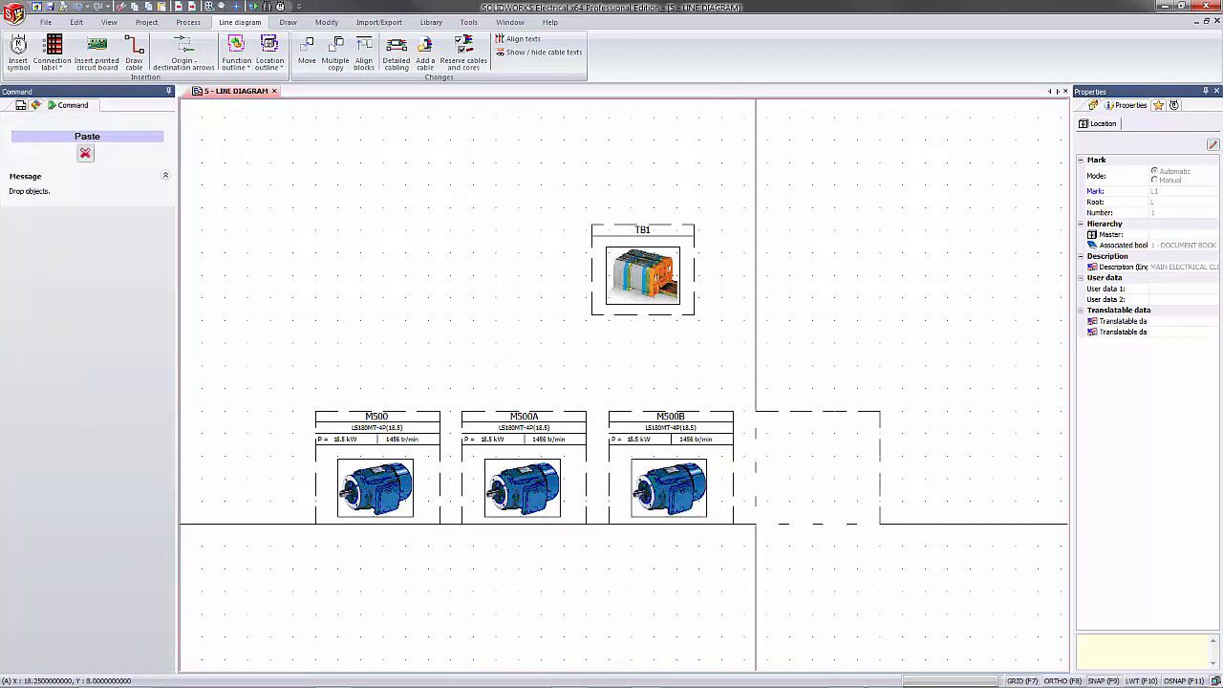
click(755, 524)
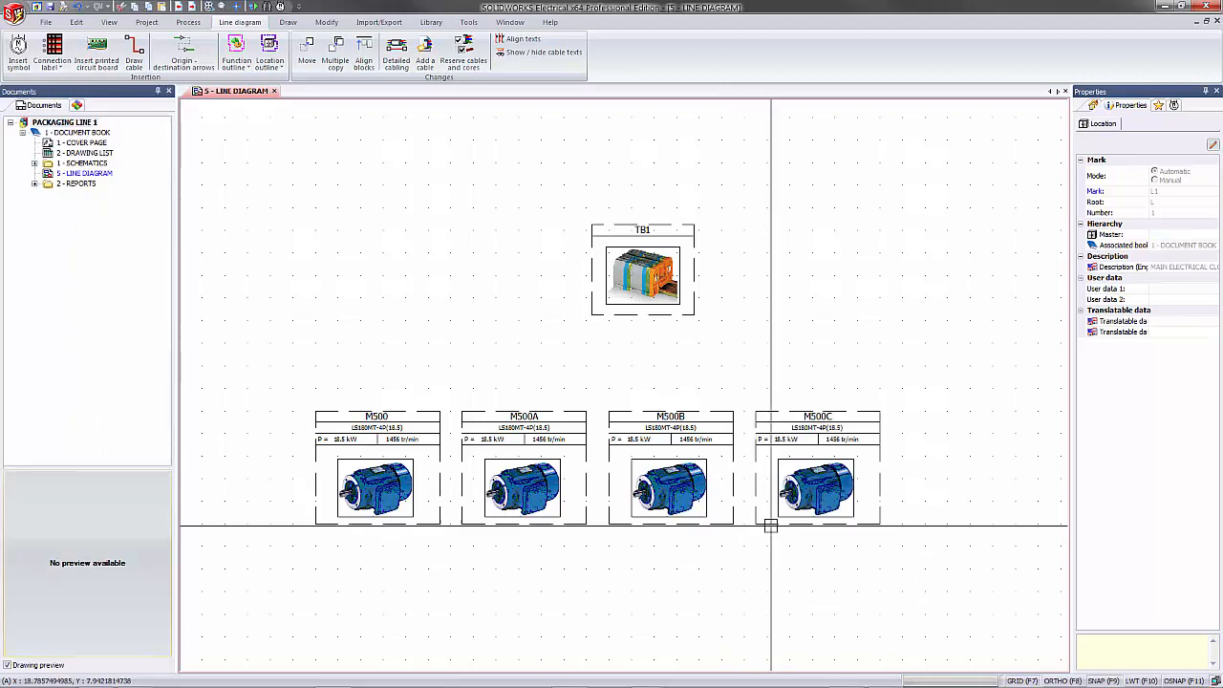
key(ctrl+v)
click(902, 524)
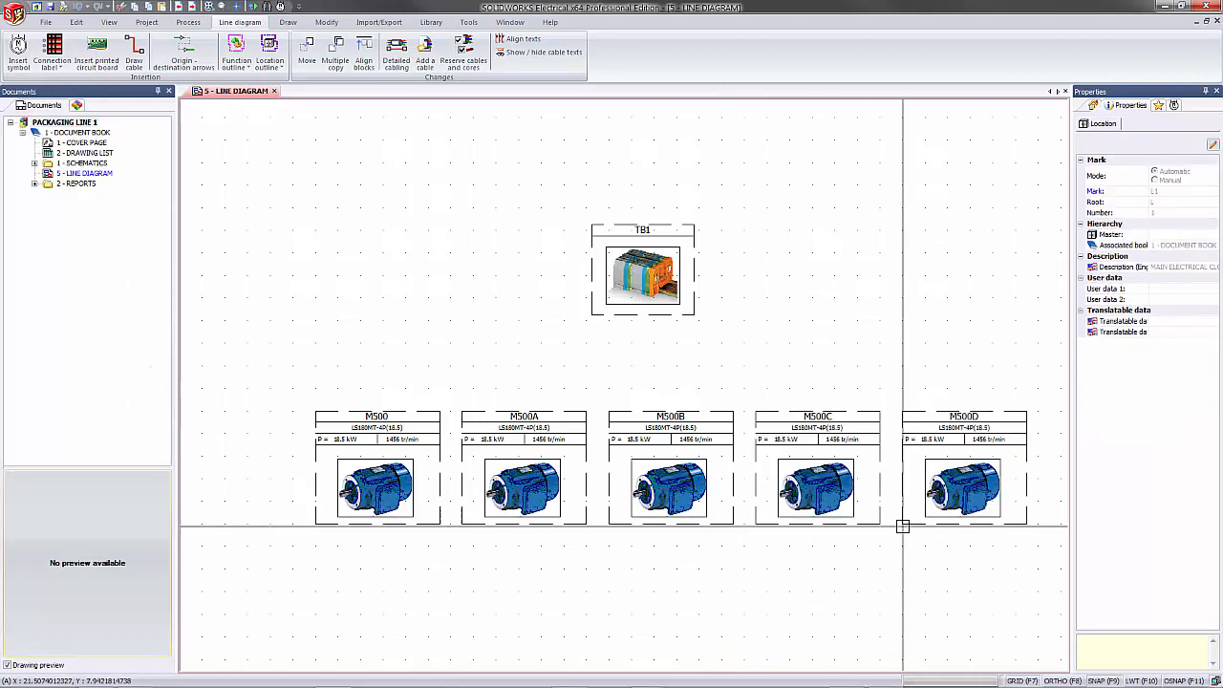
Draw blue continuous cables from the tops of the two leftmost motors to the left side of the terminal strip.
key(c)
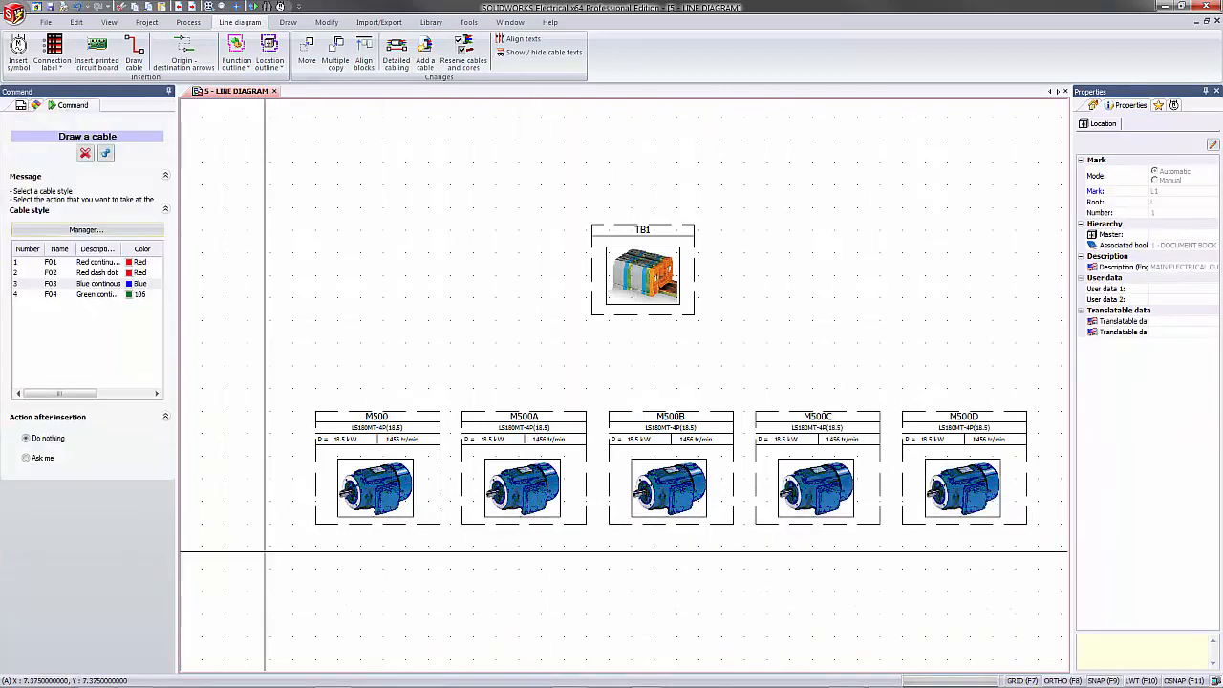
click(378, 412)
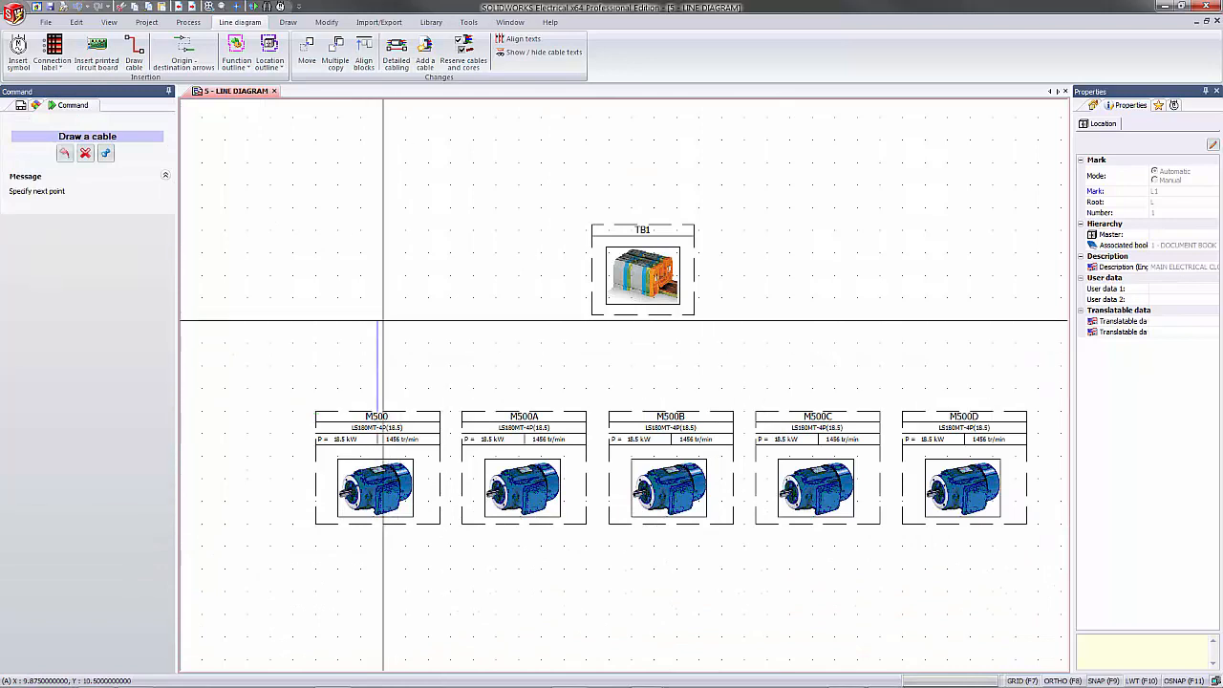
click(377, 276)
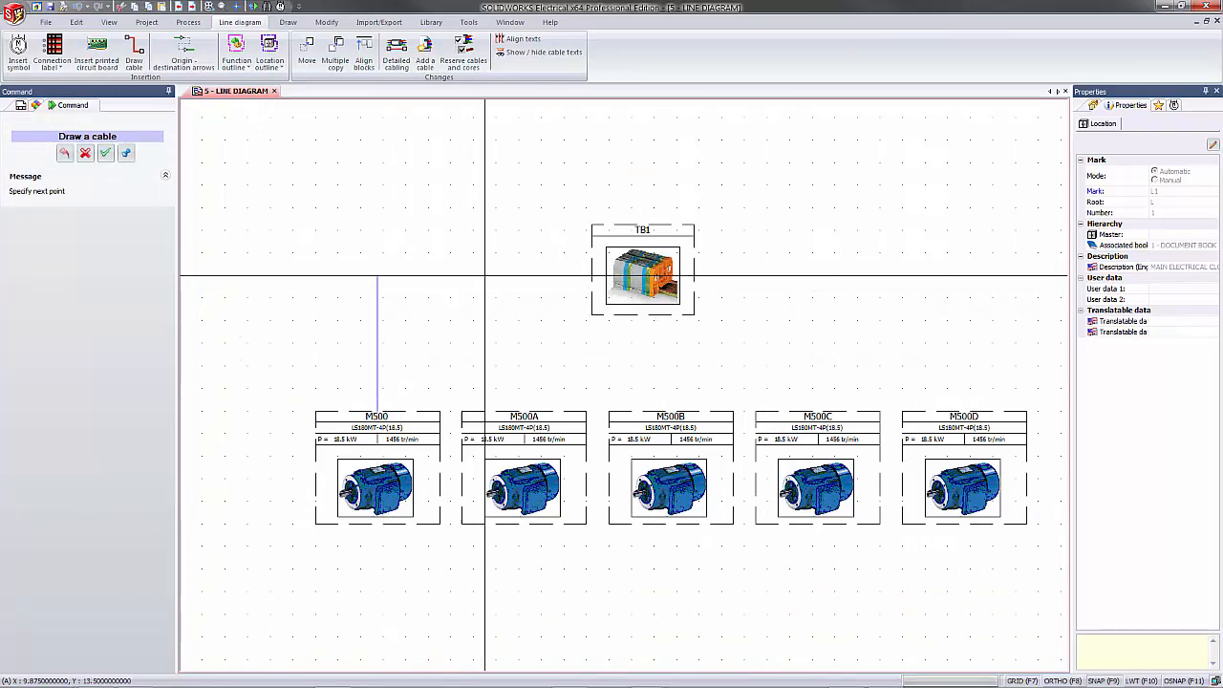
click(597, 276)
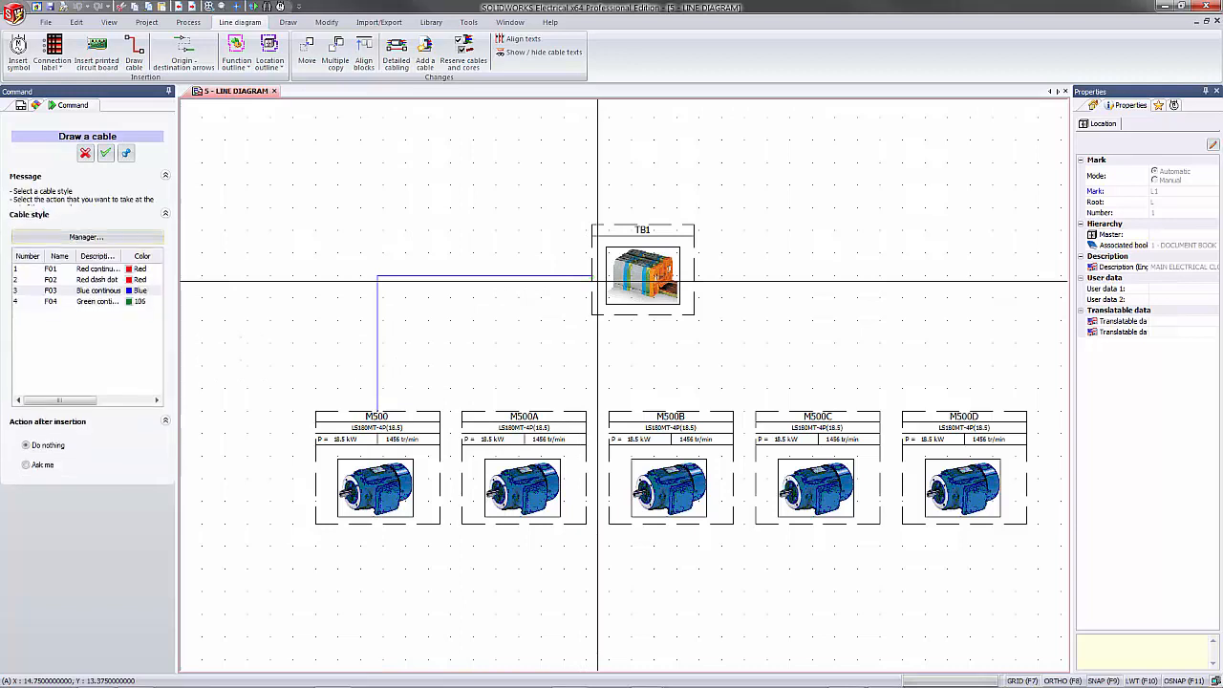
click(524, 412)
click(533, 291)
click(603, 292)
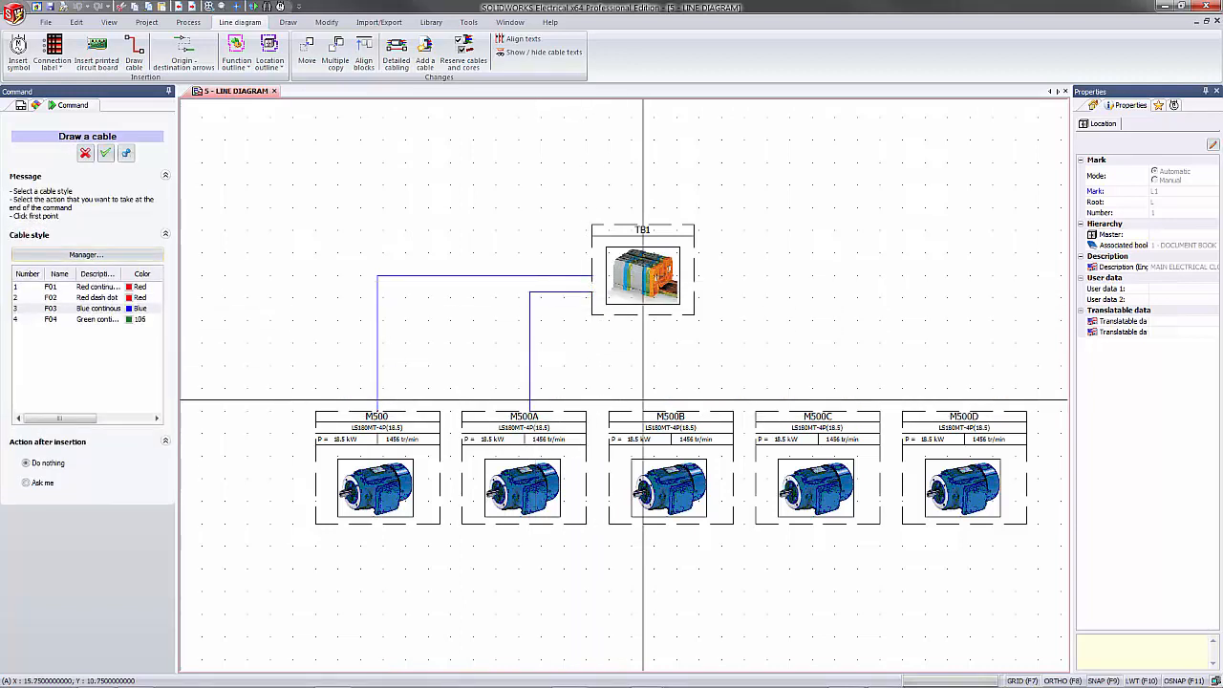
Draw cables linking the middle motor to the terminal strip's underside and the two rightmost motors to its right side.
click(636, 414)
click(659, 314)
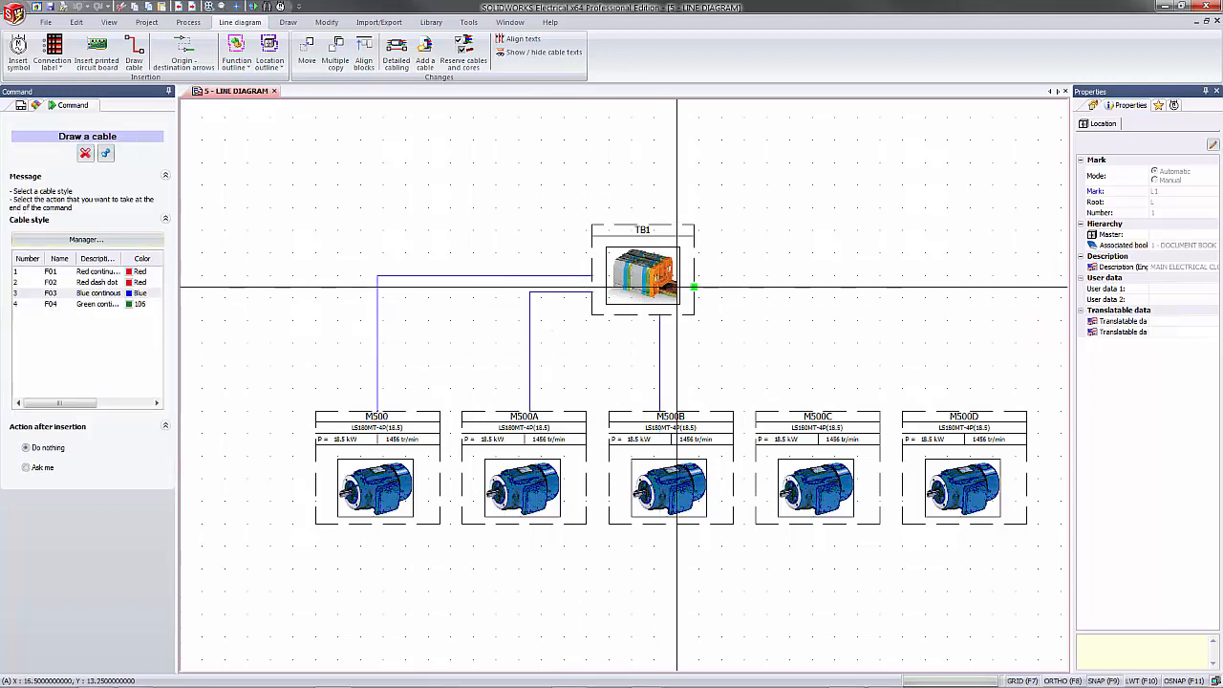
click(695, 292)
click(823, 292)
click(824, 415)
click(693, 275)
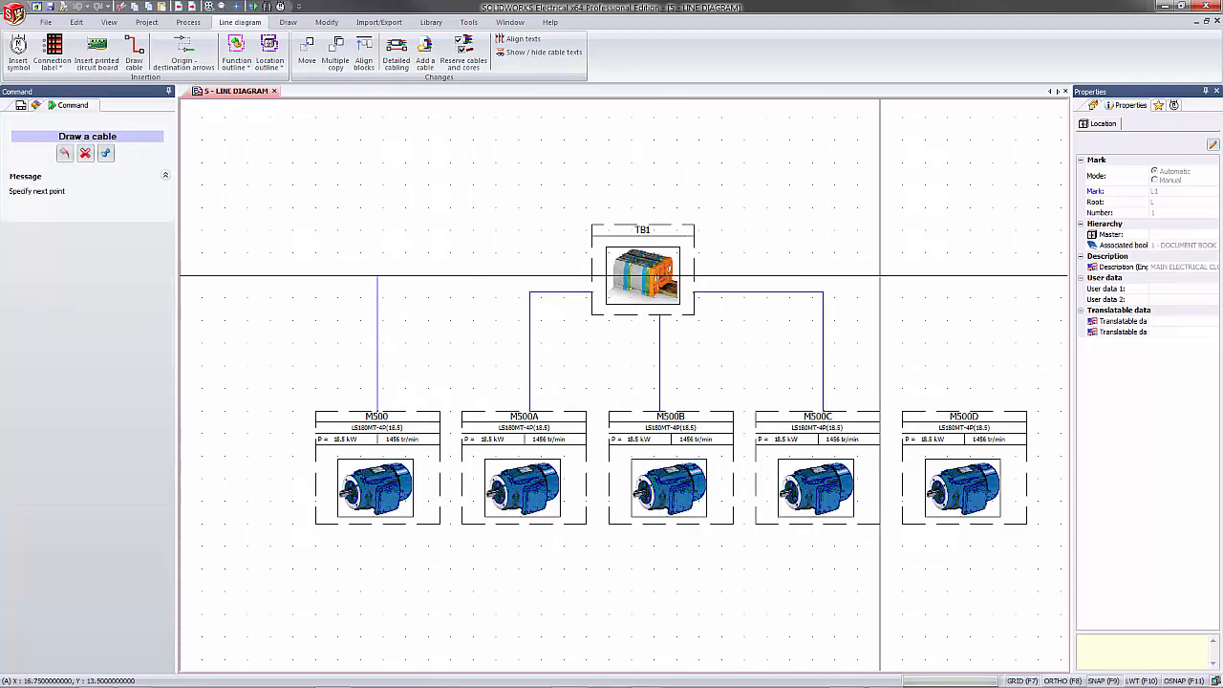
click(958, 275)
click(959, 412)
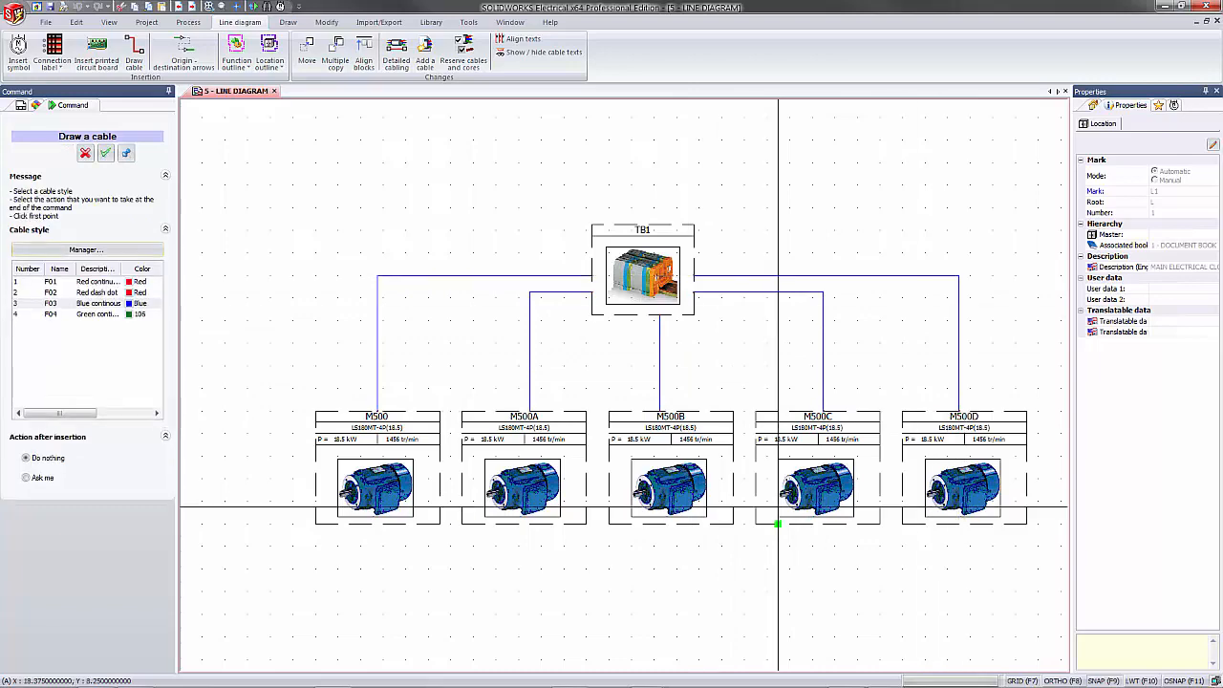
key(Escape)
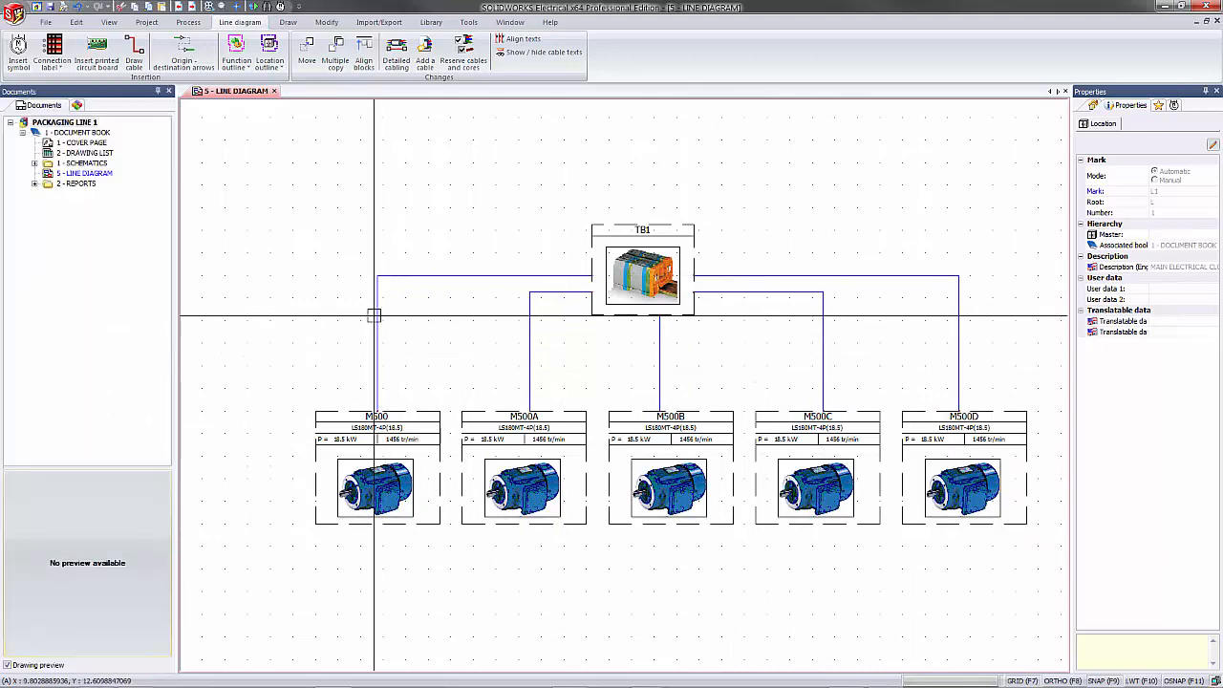
scroll(373, 315, down, 3)
middle_drag(402, 227, 400, 182)
click(324, 184)
click(960, 550)
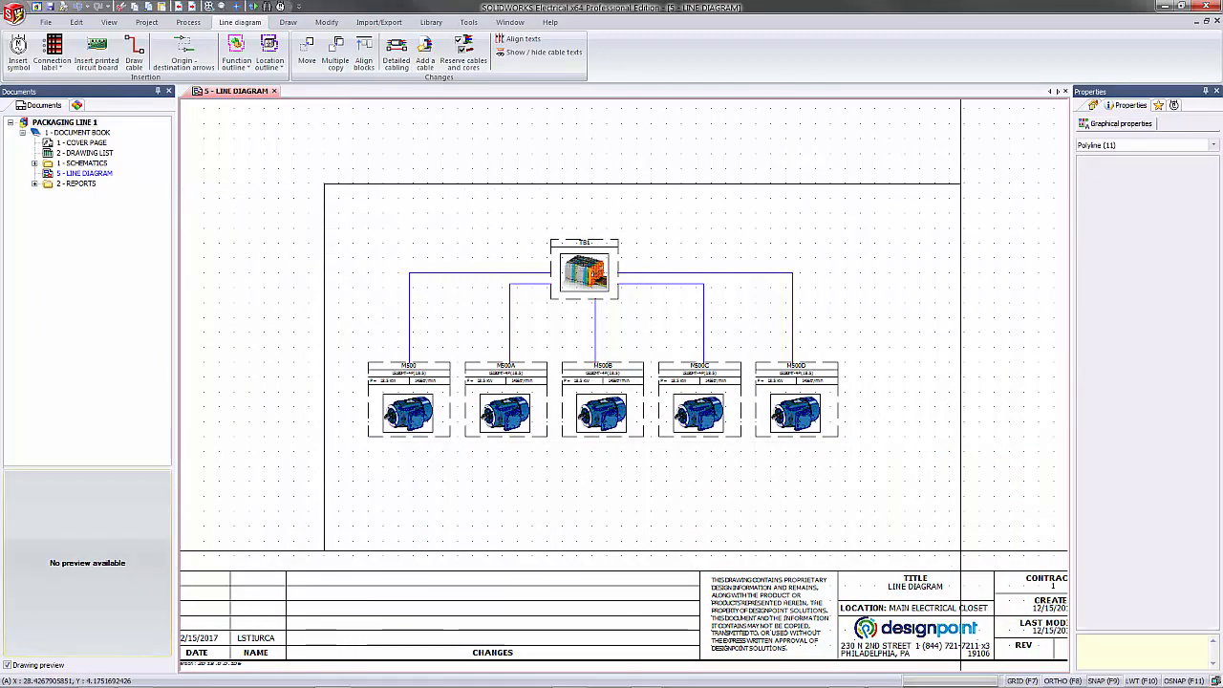
key(Escape)
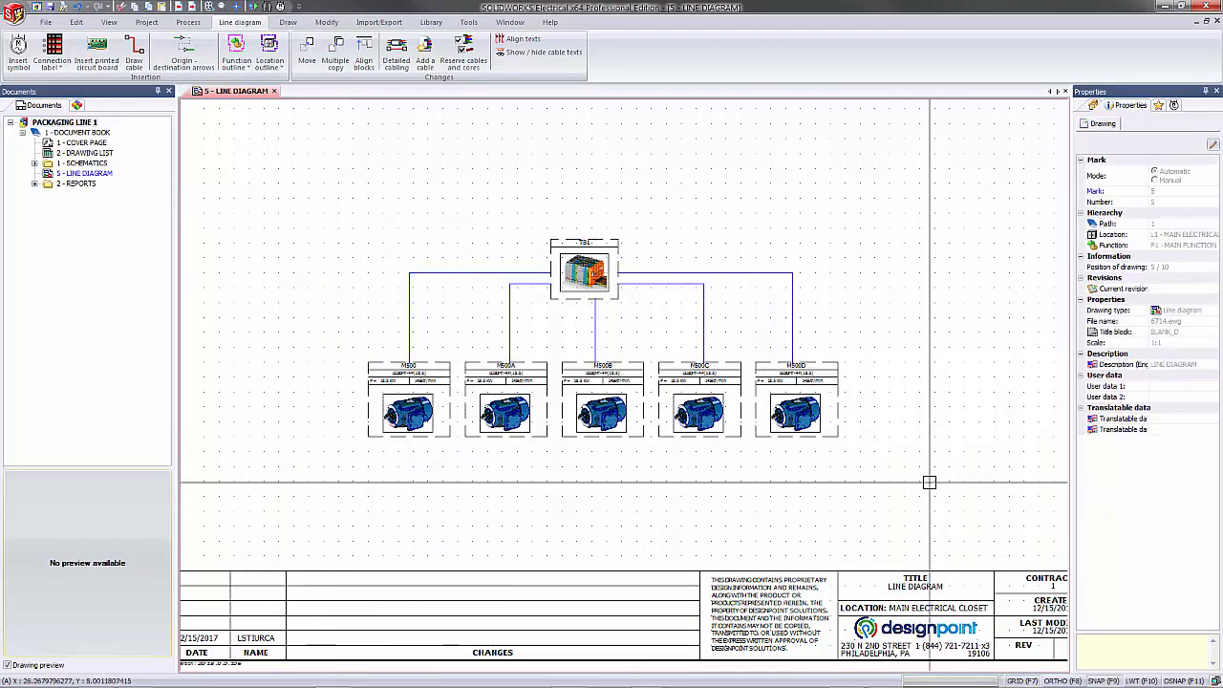
Add a four-conductor U-1000 R2V 4X1.5 C cable to the detailed cabling between the terminal strip and the rightmost motor.
double_click(793, 328)
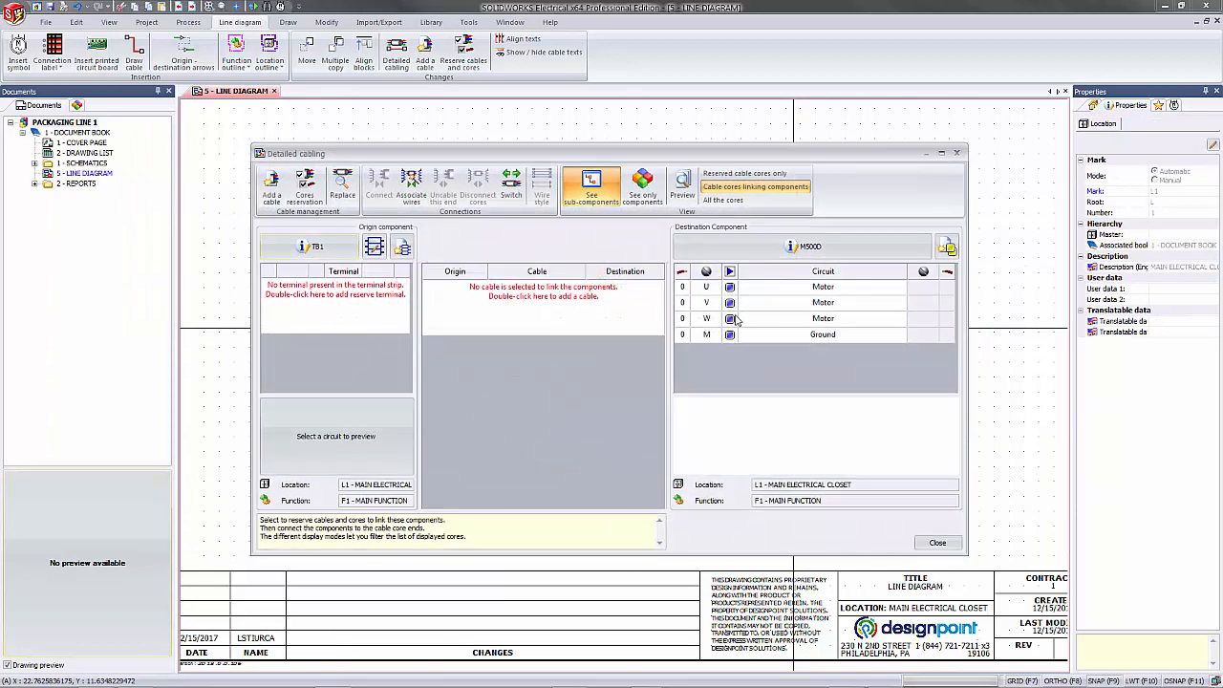
click(271, 187)
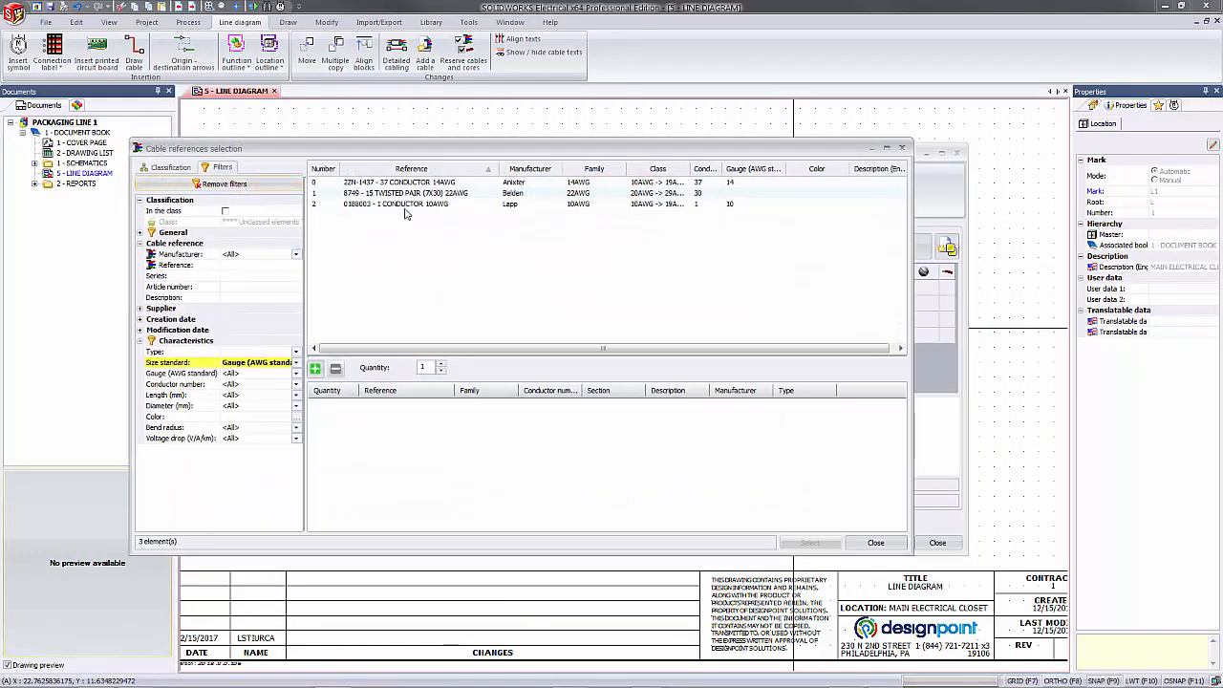
click(223, 183)
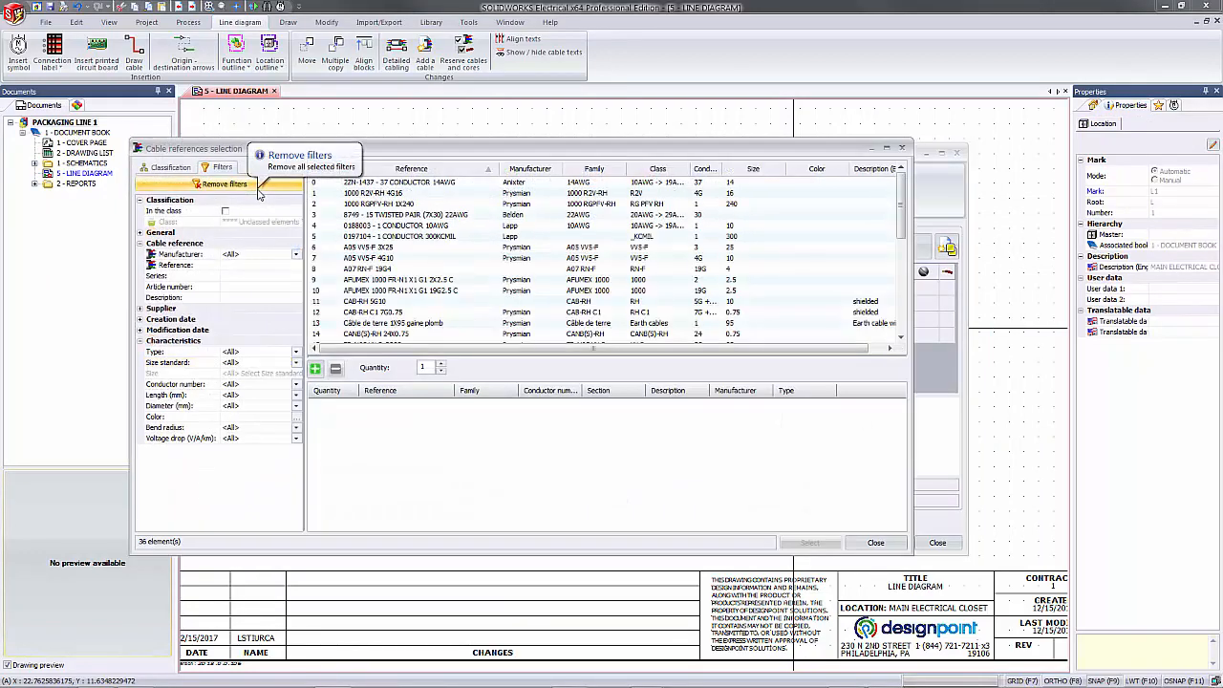
click(252, 387)
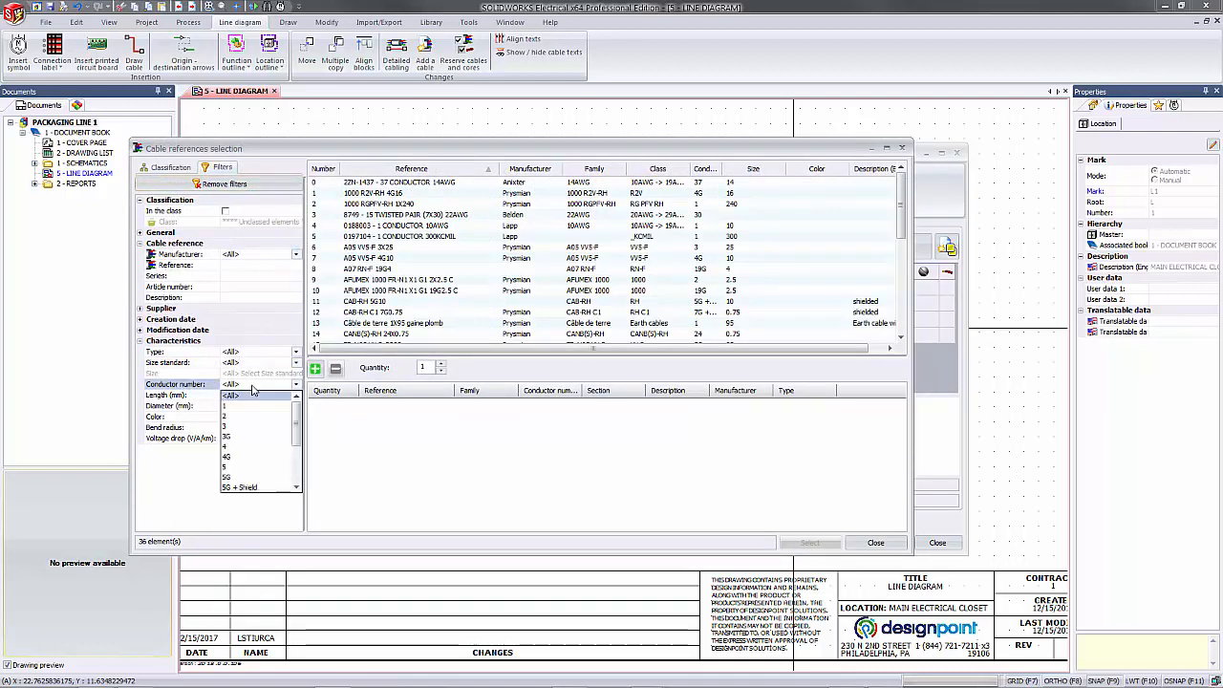
click(243, 446)
double_click(416, 183)
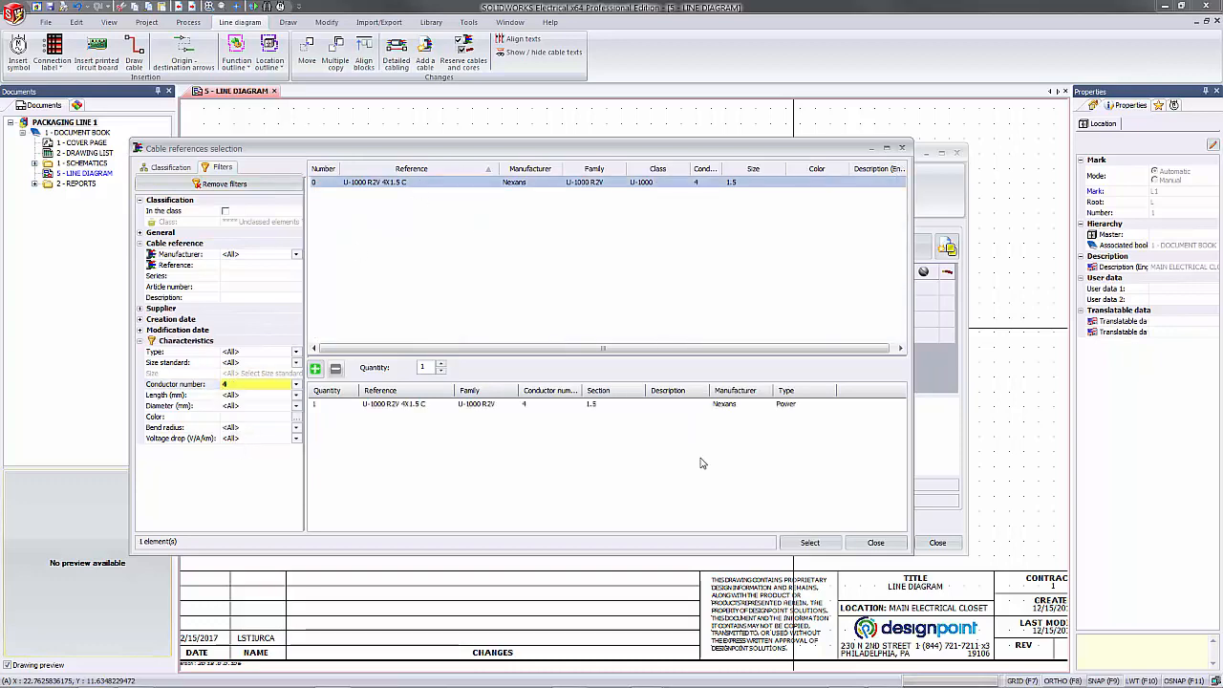
click(809, 542)
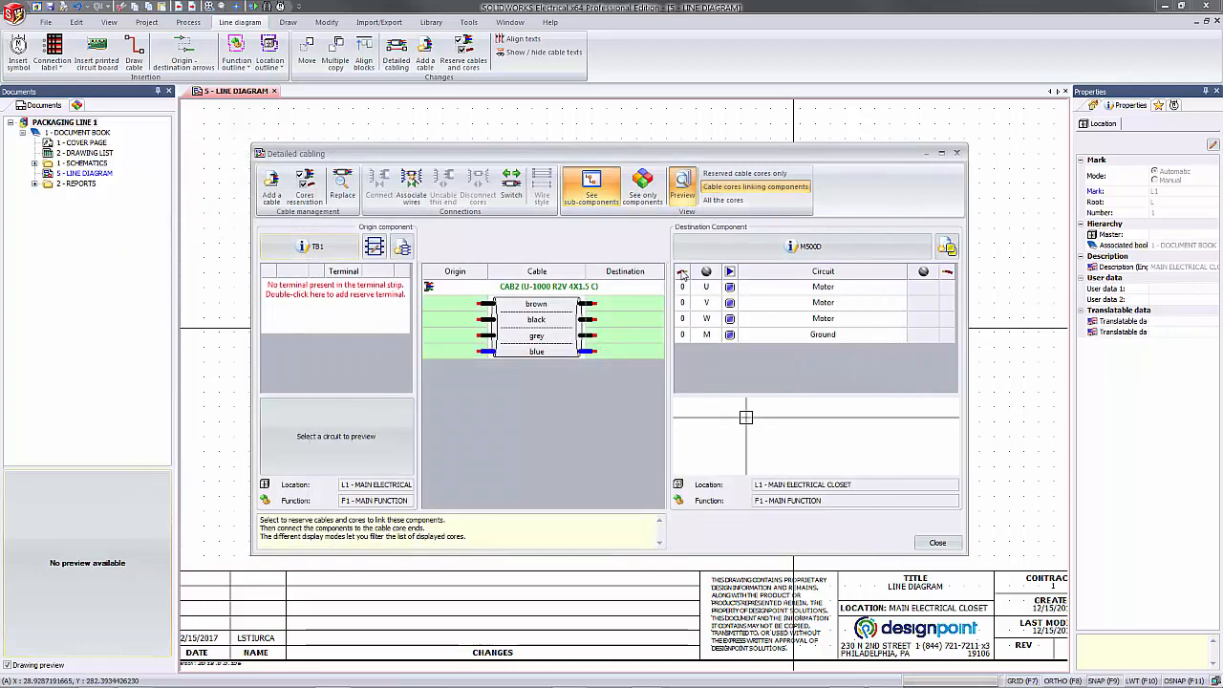
Connect the four cable cores to motor terminals U, V, W and M, and add four terminals to strip TB1.
drag(682, 288, 646, 307)
click(394, 245)
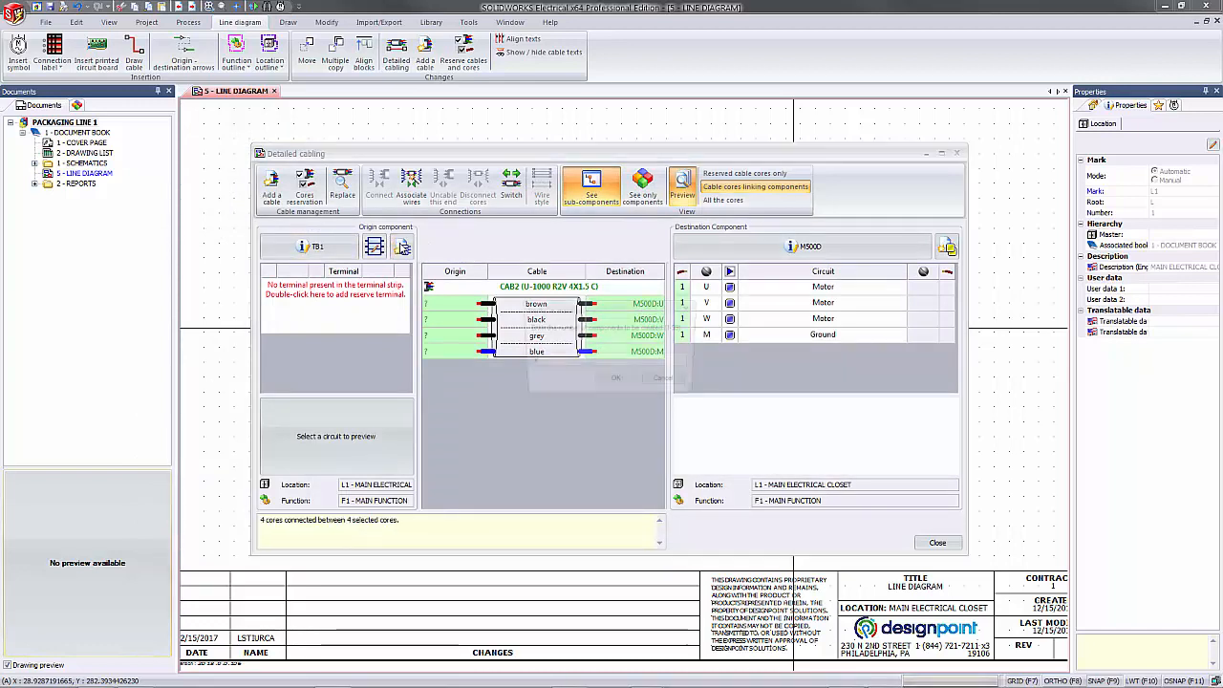
text(4)
click(623, 383)
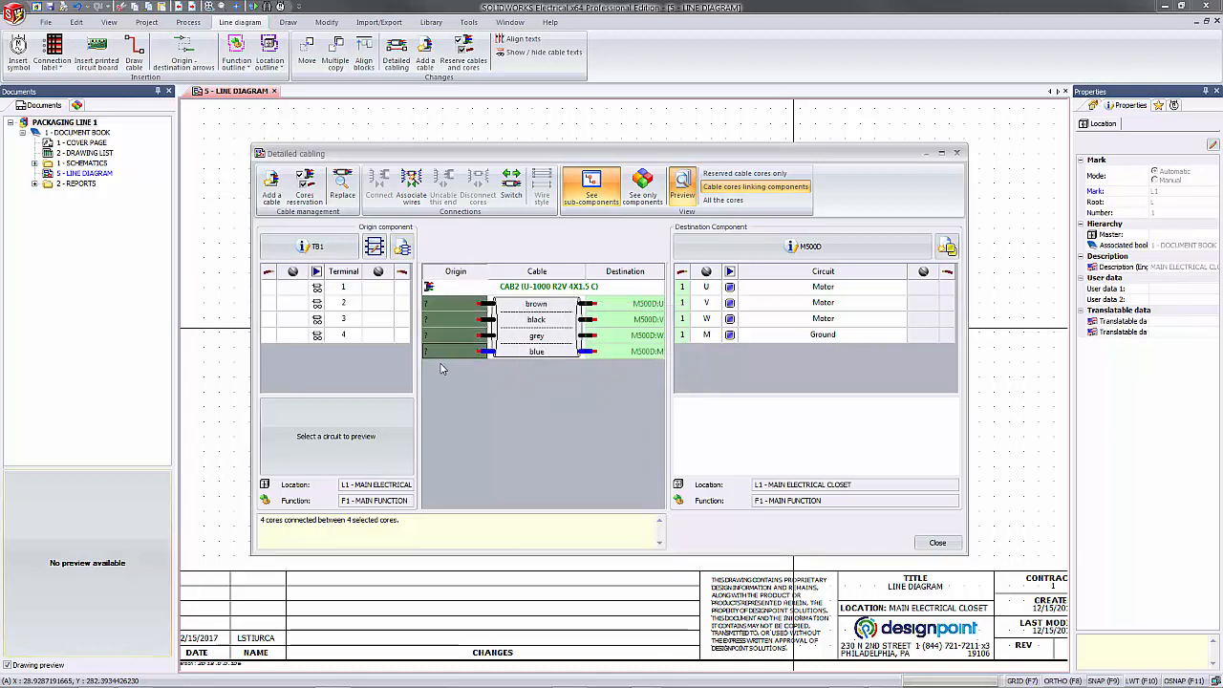
Connect the four cores' origin ends to TB1 terminals 1 to 4 and close the detailed cabling.
drag(441, 364, 441, 363)
drag(429, 308, 402, 290)
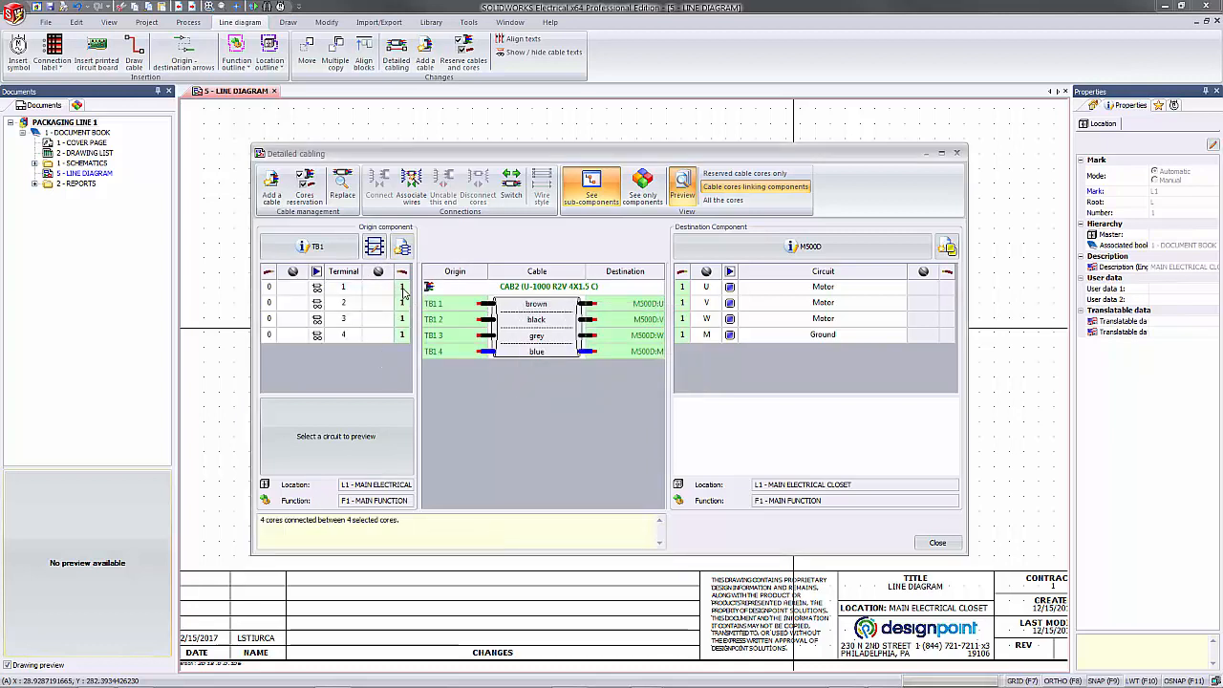
click(937, 543)
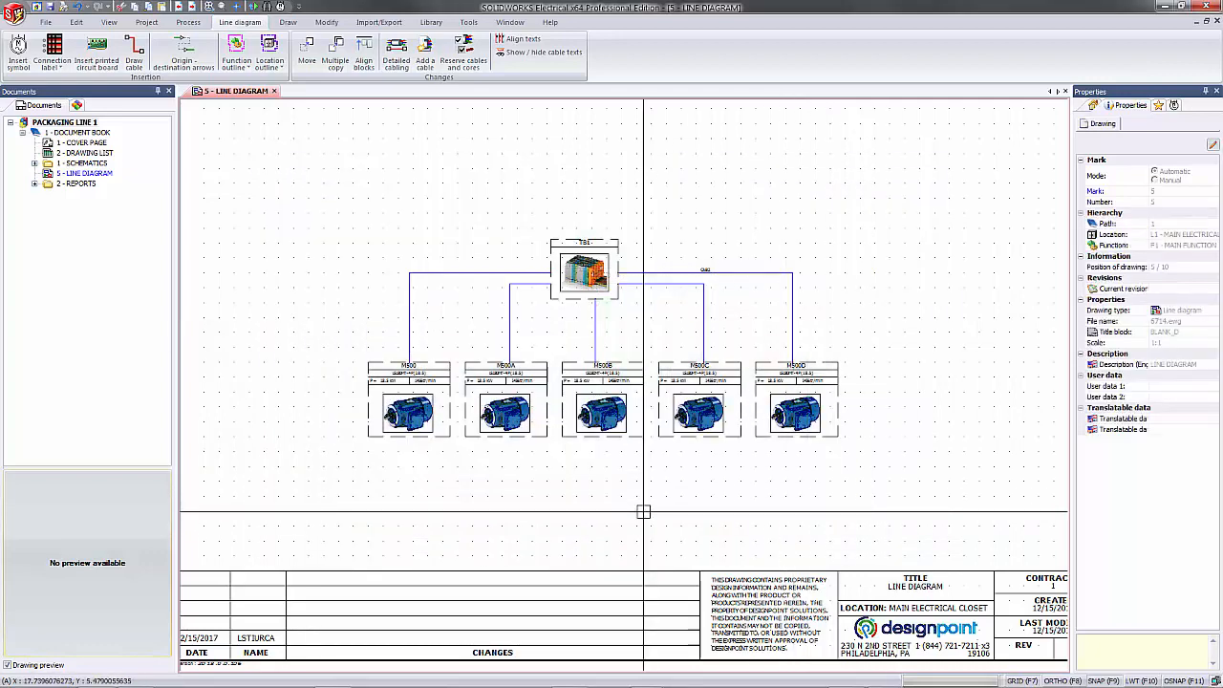
middle_click(643, 512)
middle_click(643, 511)
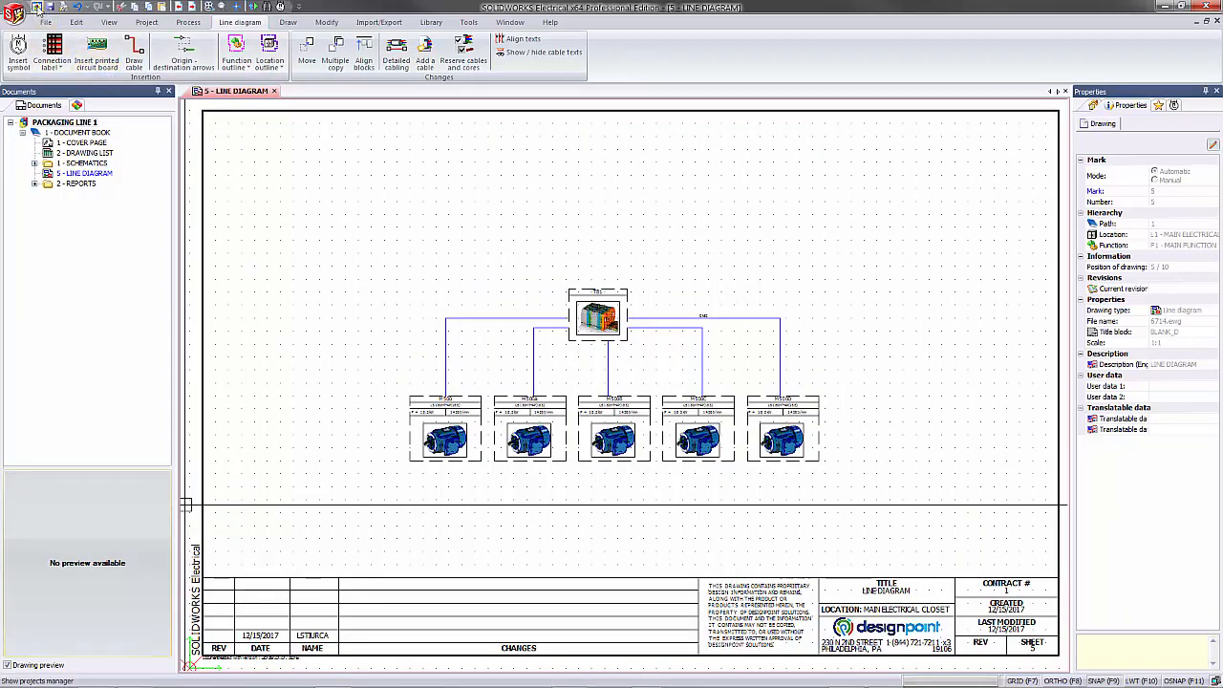
Close the PACKAGING LINE 1 project in the projects manager.
click(38, 8)
right_click(313, 265)
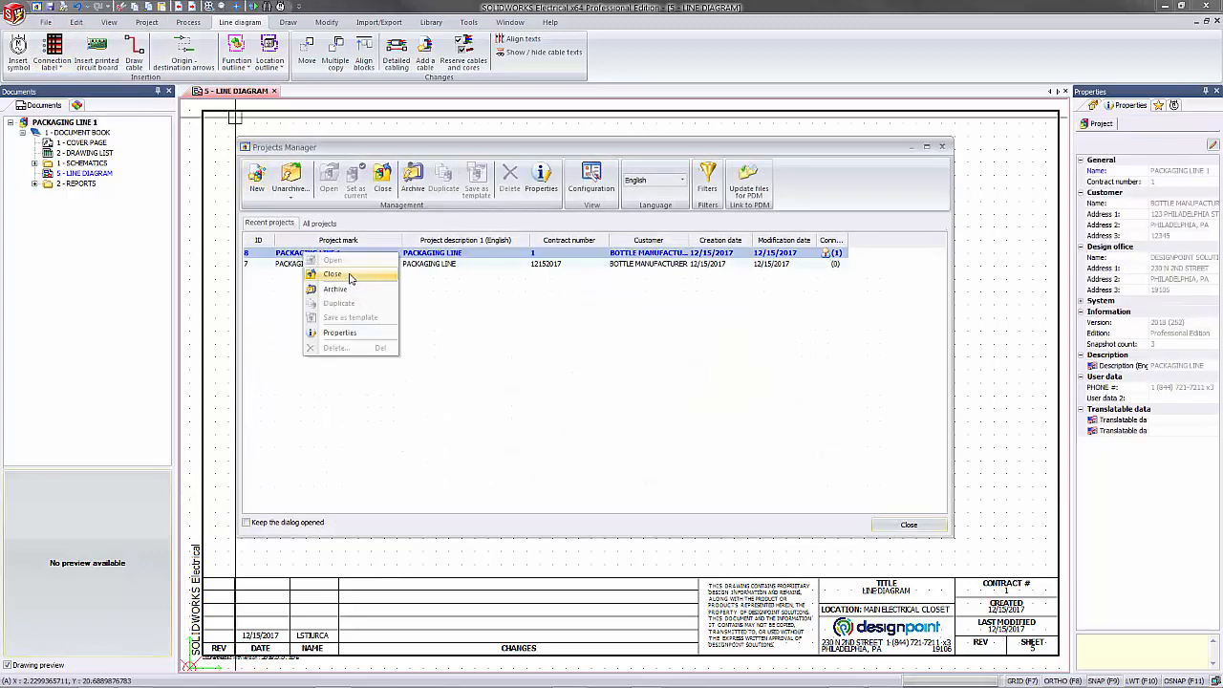
click(323, 274)
click(559, 335)
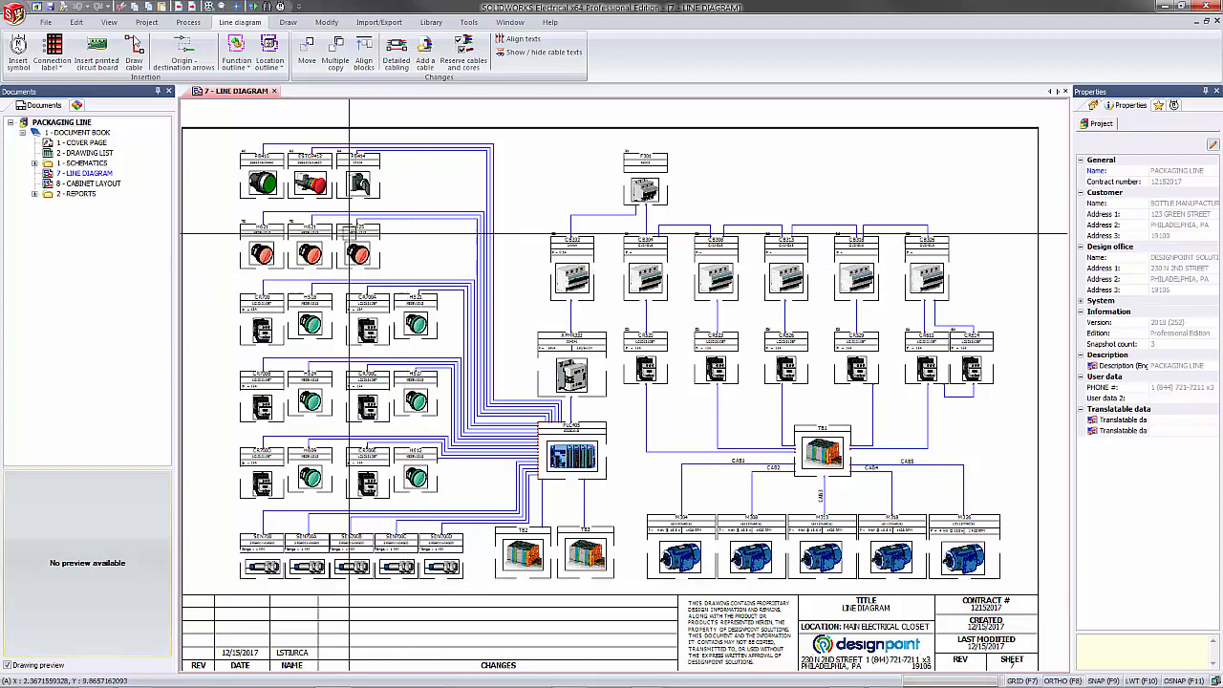
Review the PACKAGING LINE project's BOM BY MANUFACTURER report with its part number and quantity columns widened, and close the report manager.
click(146, 22)
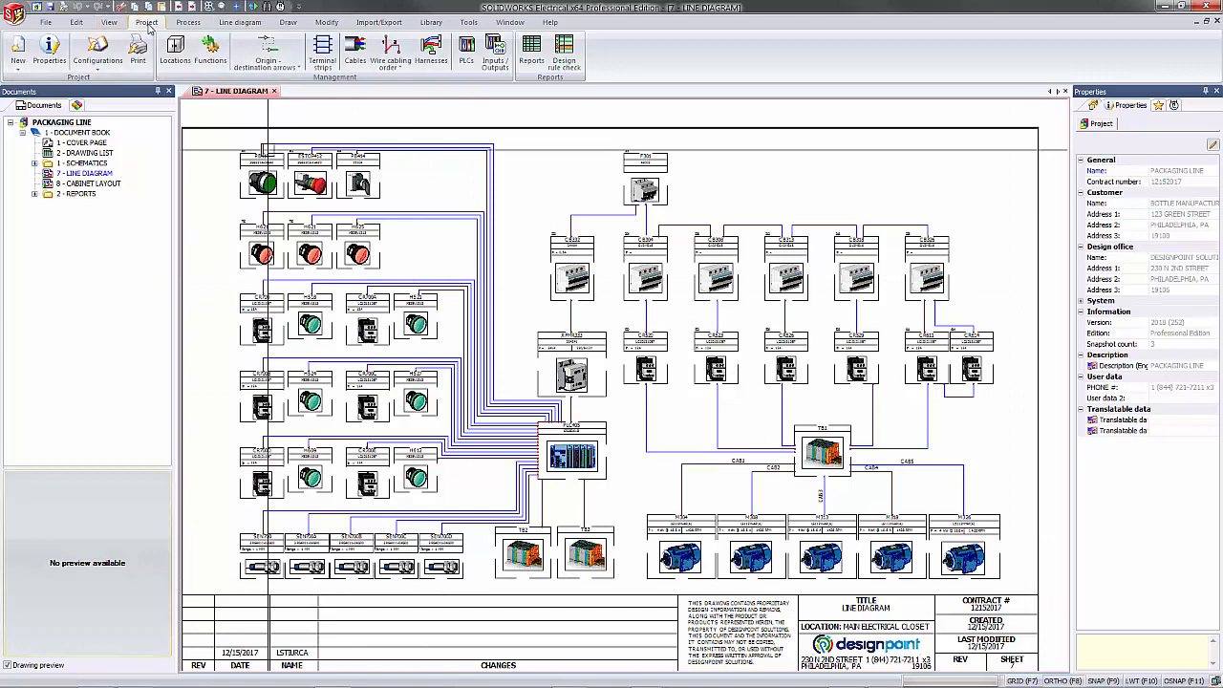
click(530, 52)
click(366, 264)
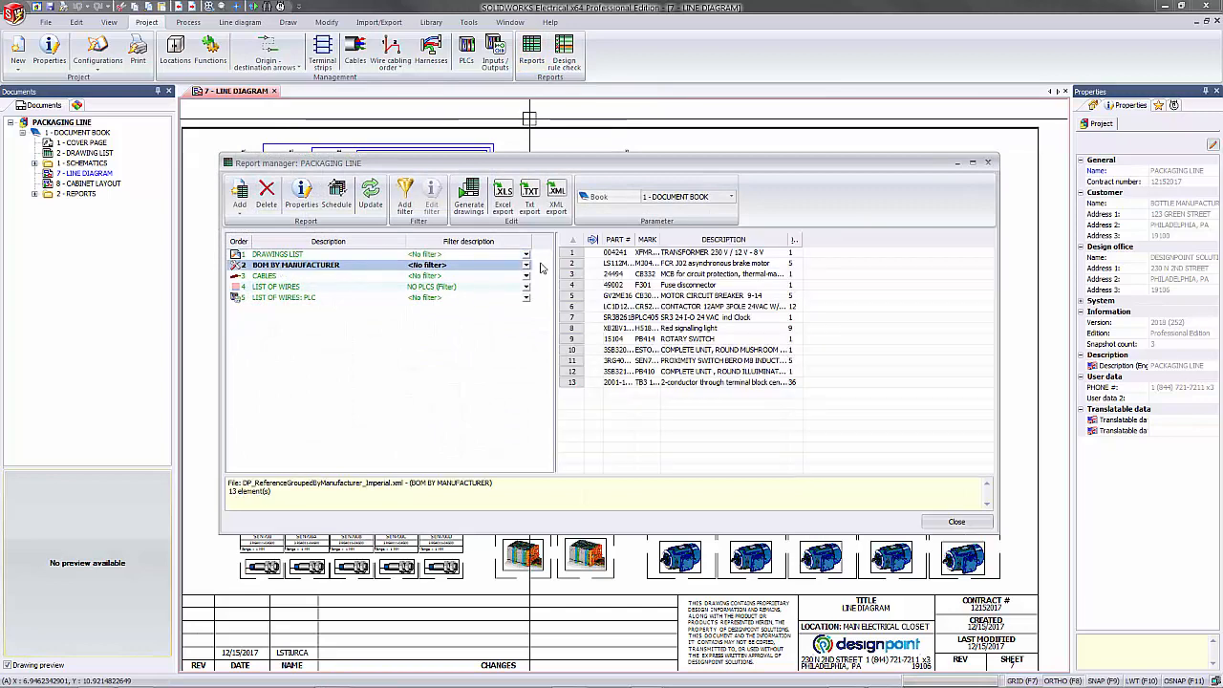
drag(804, 240, 838, 240)
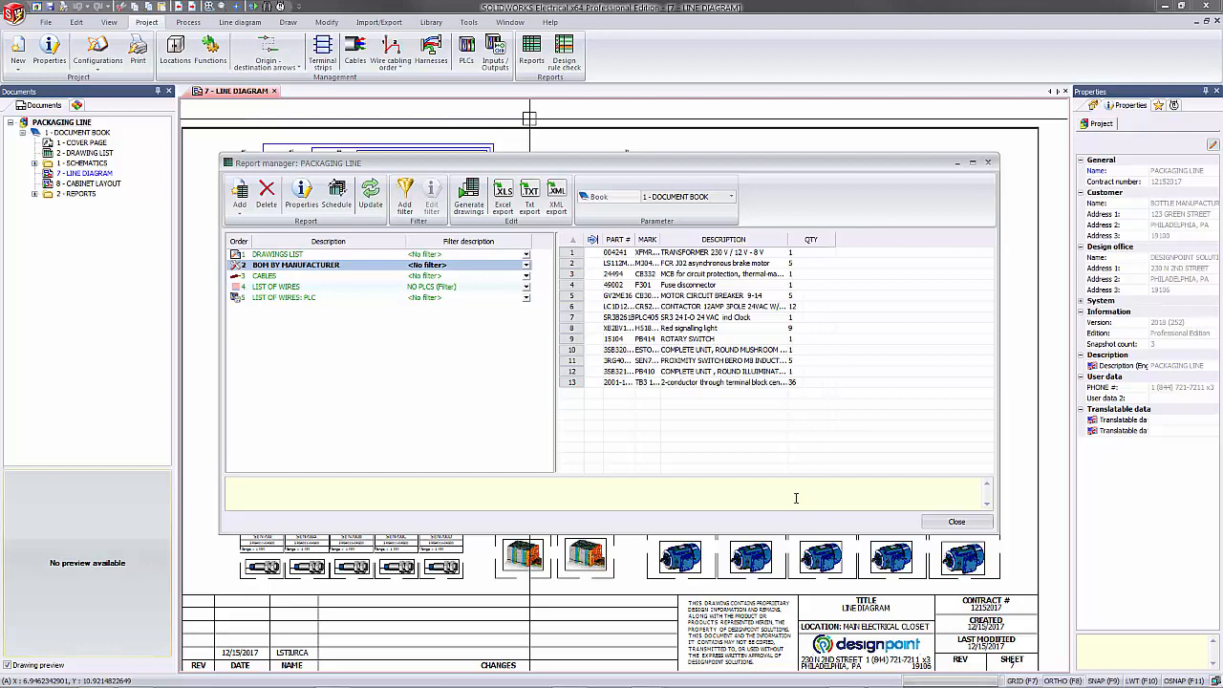
drag(633, 245, 730, 240)
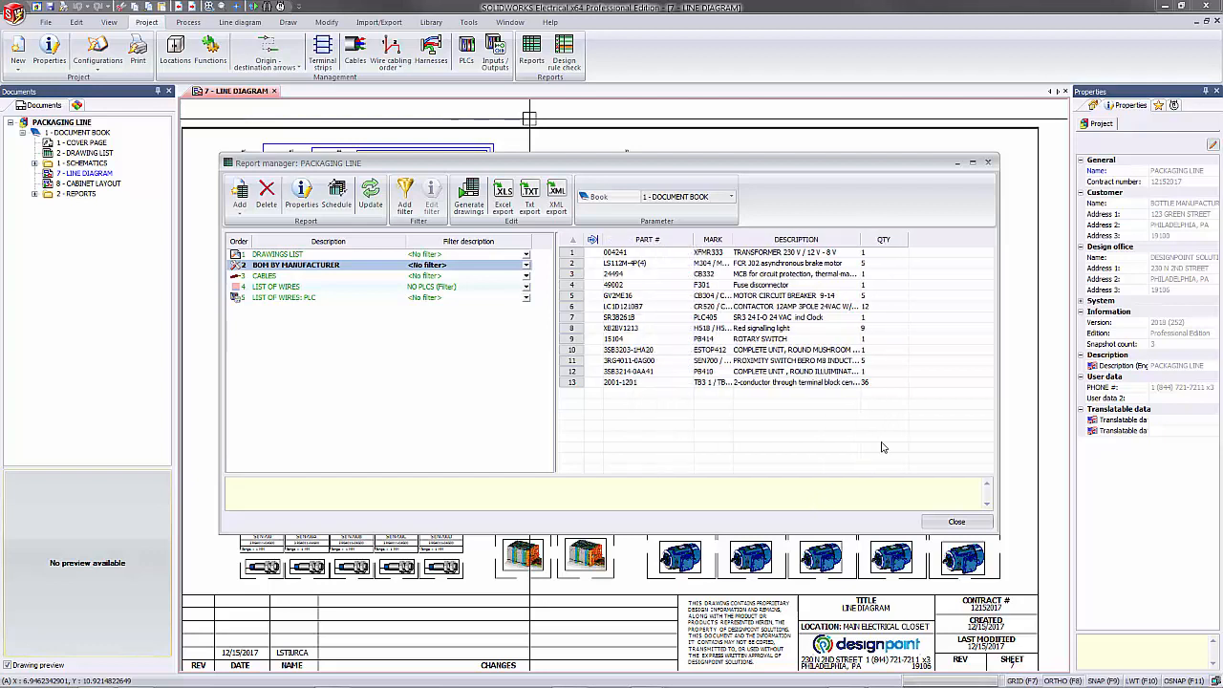
click(954, 522)
Export only the BOM BY MANUFACTURER report to an Excel file in xlsx format, with the file opened on completion.
click(532, 52)
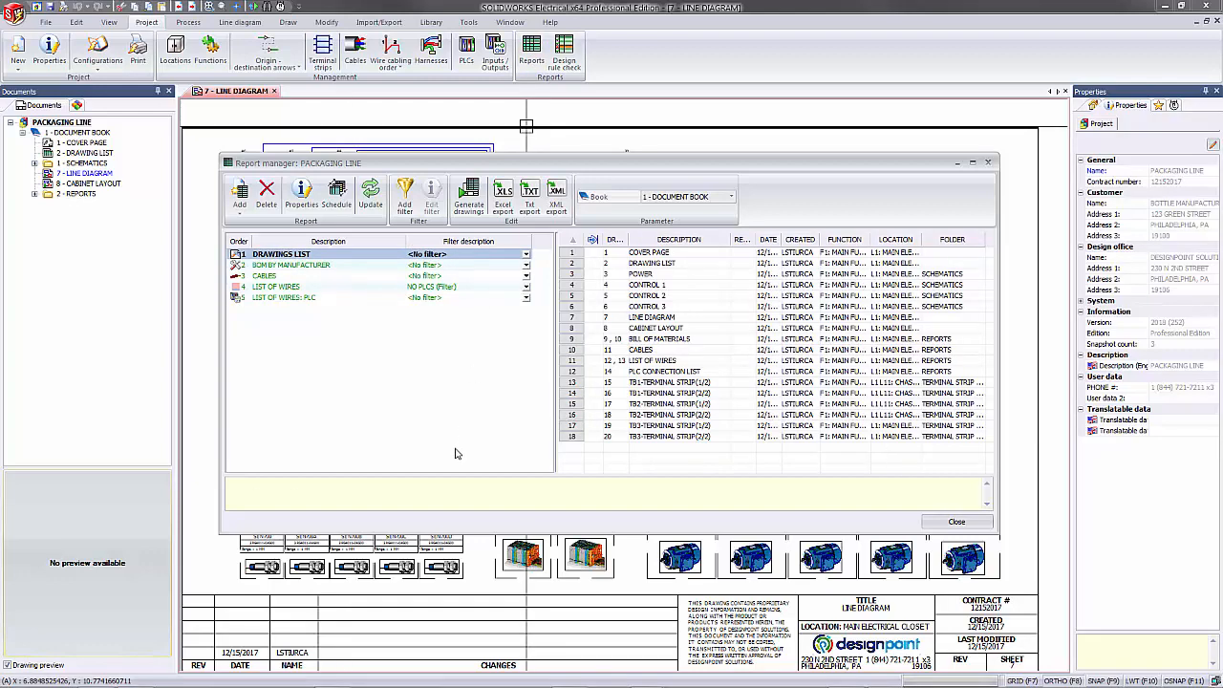
click(506, 195)
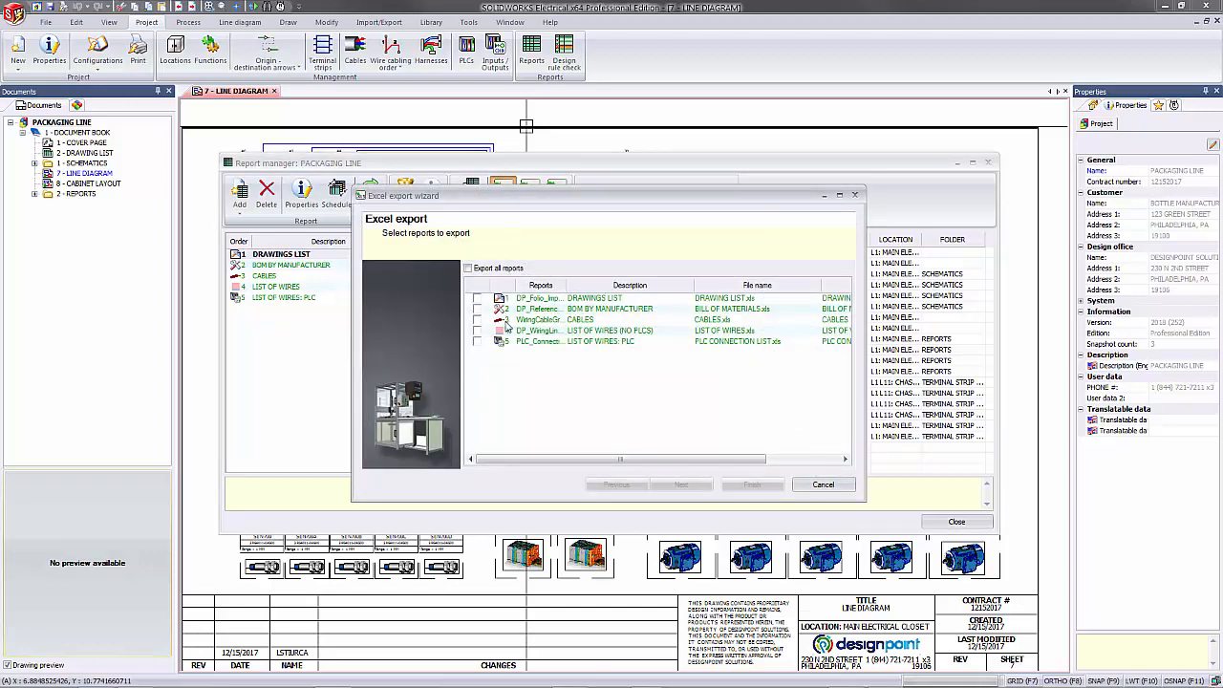
click(477, 309)
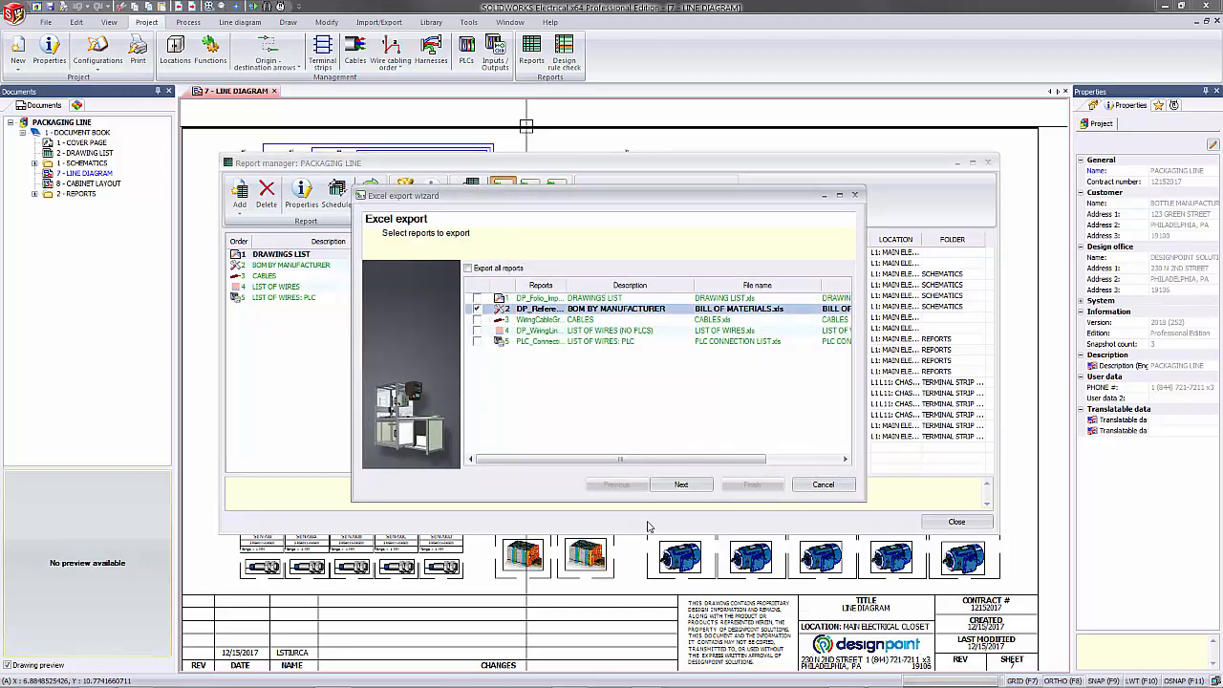
click(676, 487)
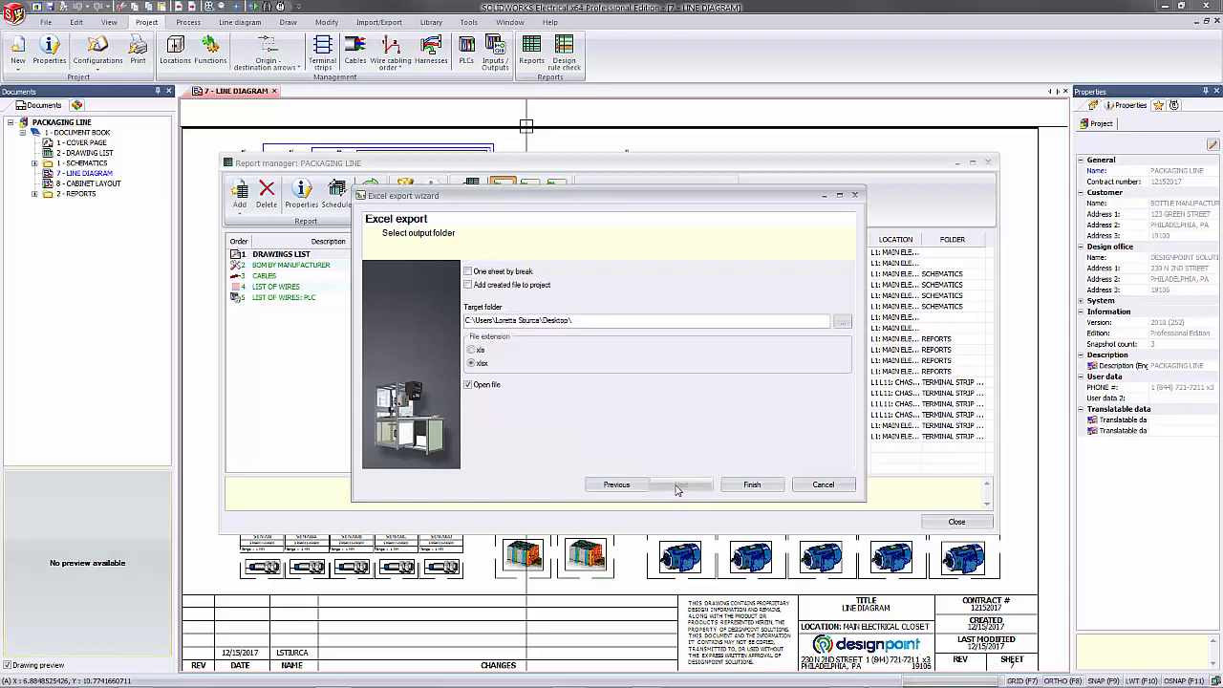
click(762, 491)
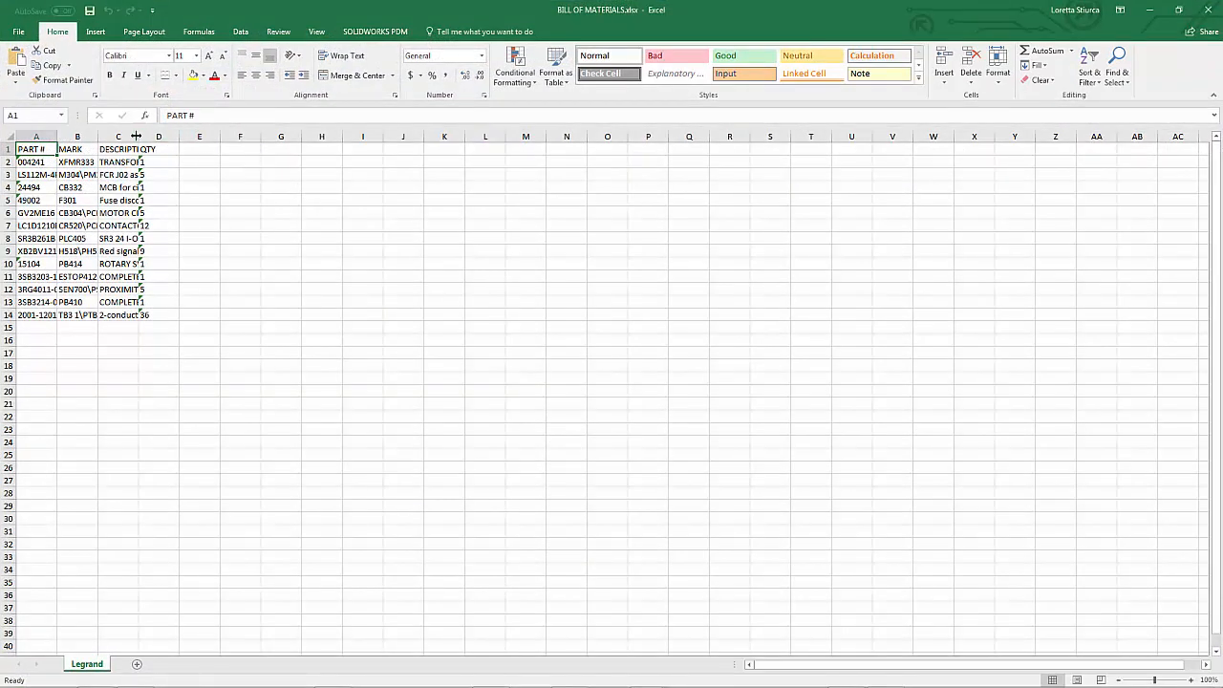
Widen the description column of the exported bill of materials and select the transformer row.
drag(137, 137, 322, 136)
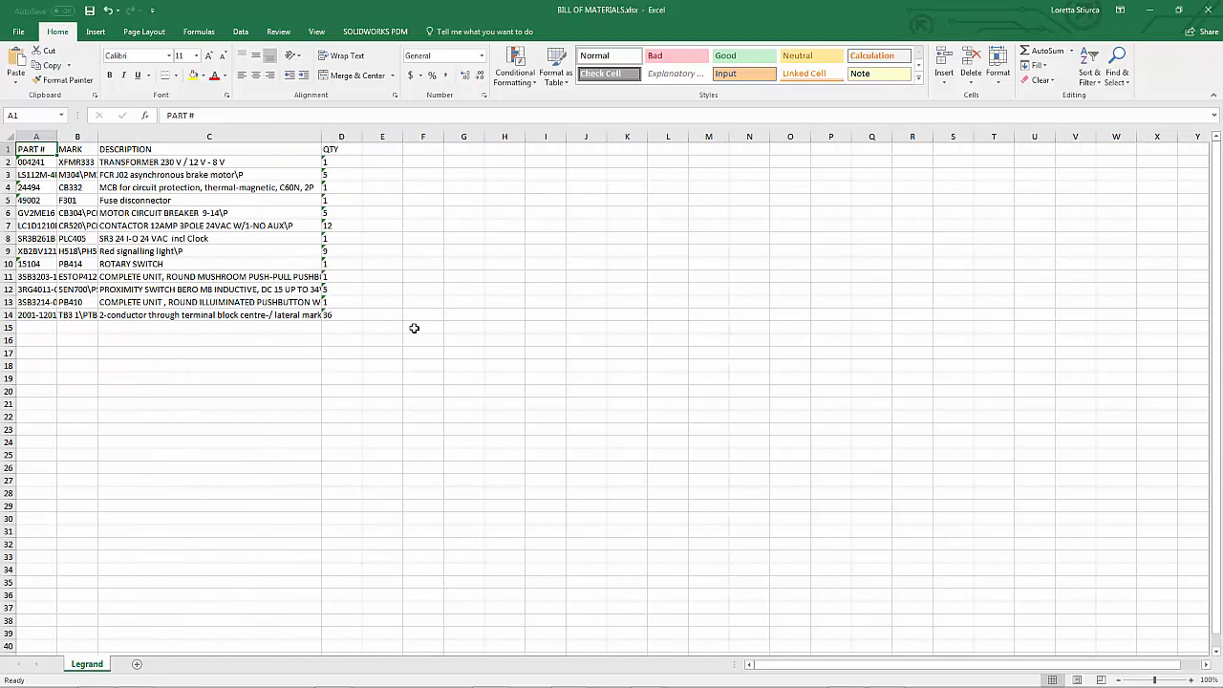
click(6, 162)
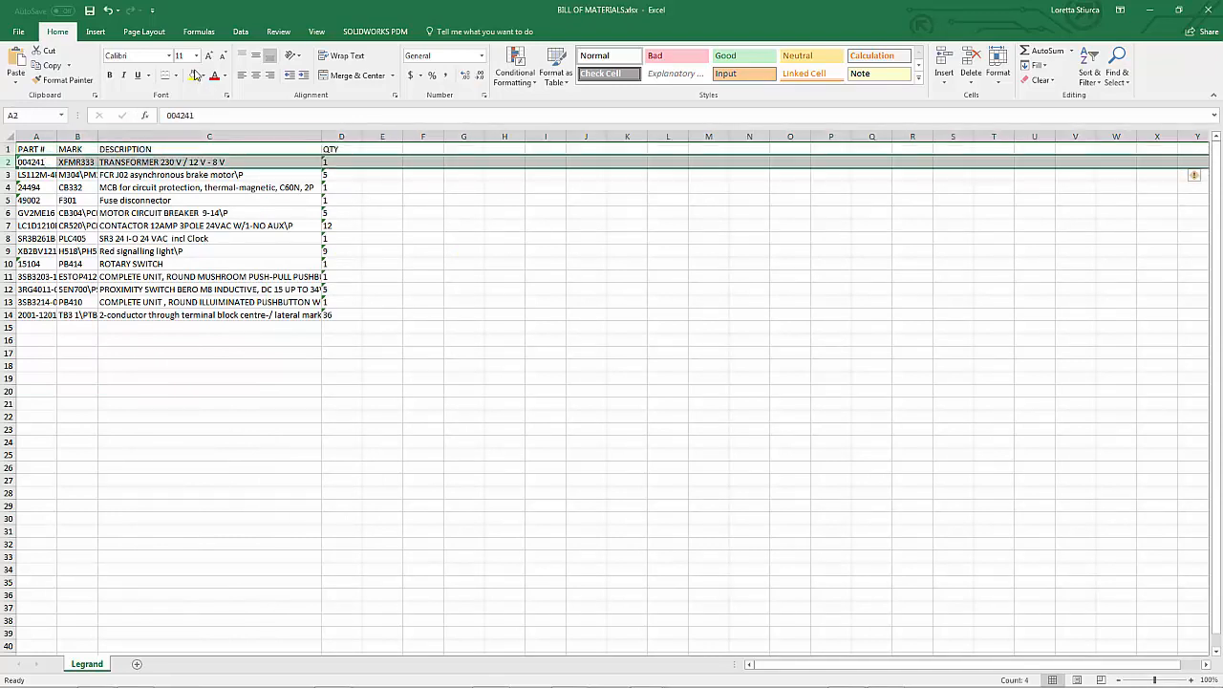
click(451, 392)
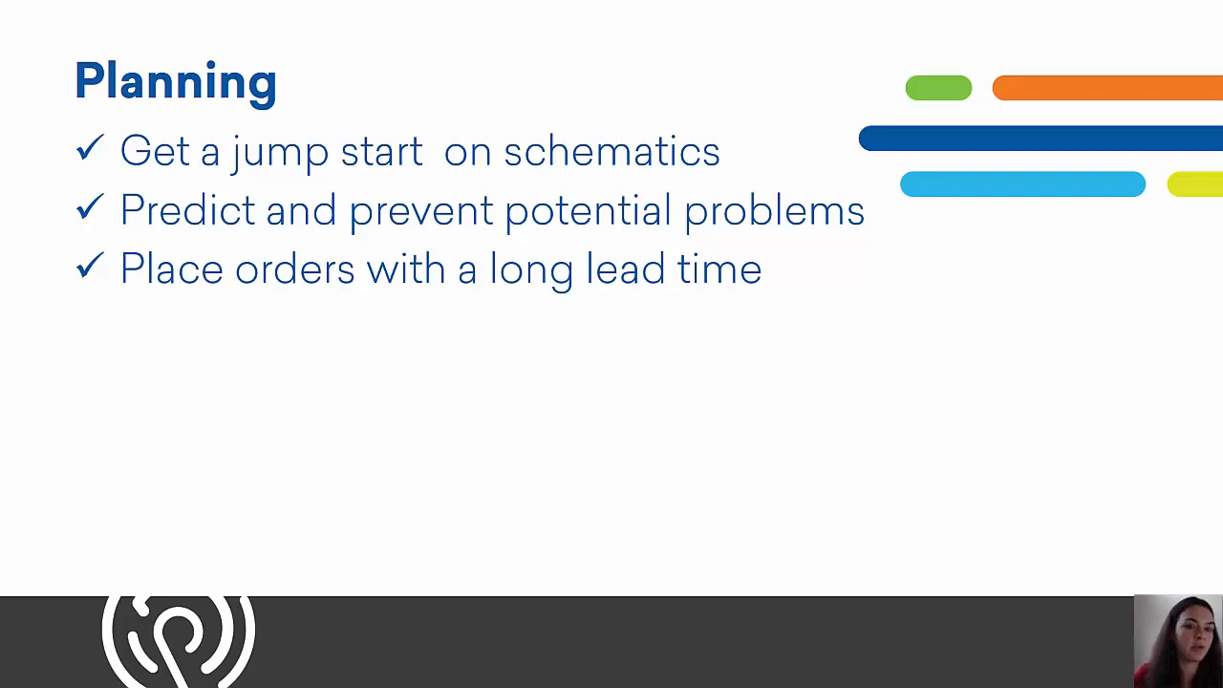
key(Right)
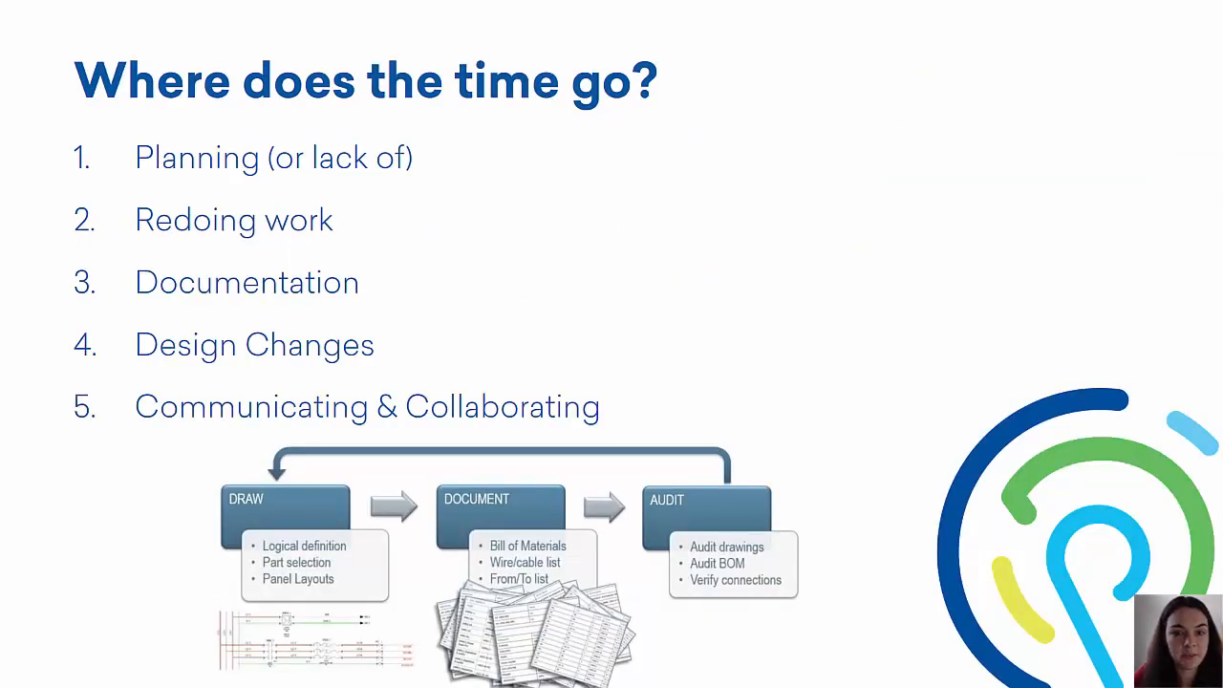
key(Right)
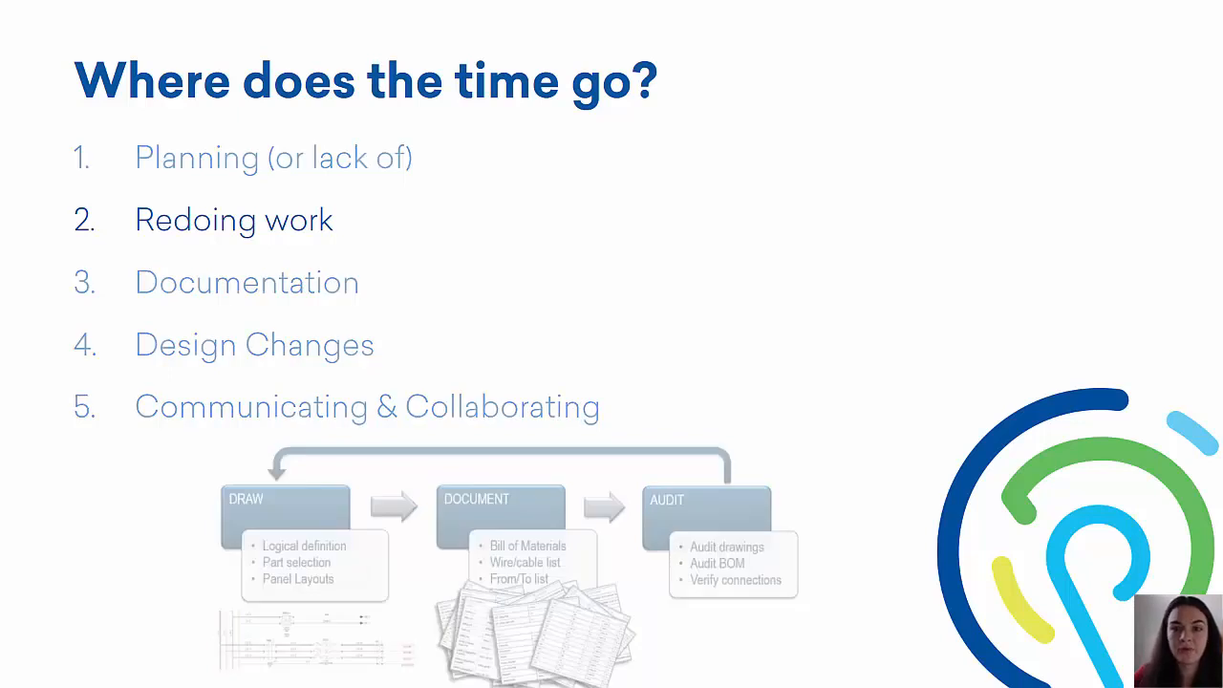
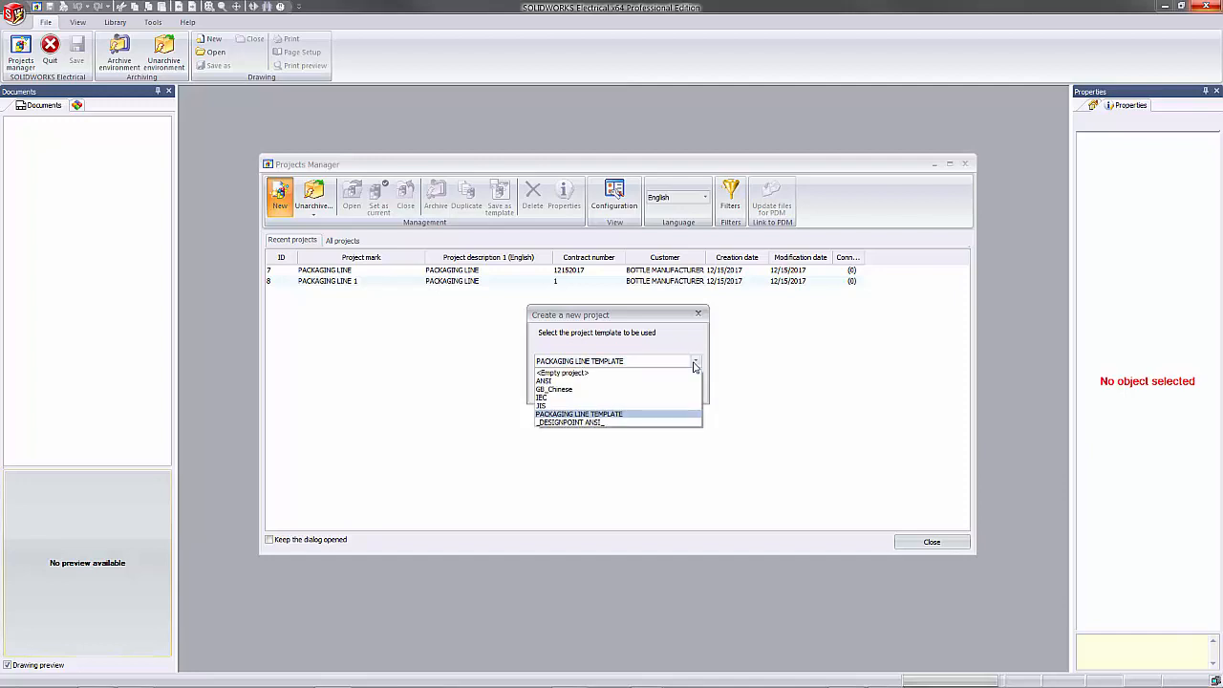
Create a new project from the PACKAGING LINE TEMPLATE and accept its prefilled project properties.
click(621, 413)
click(629, 391)
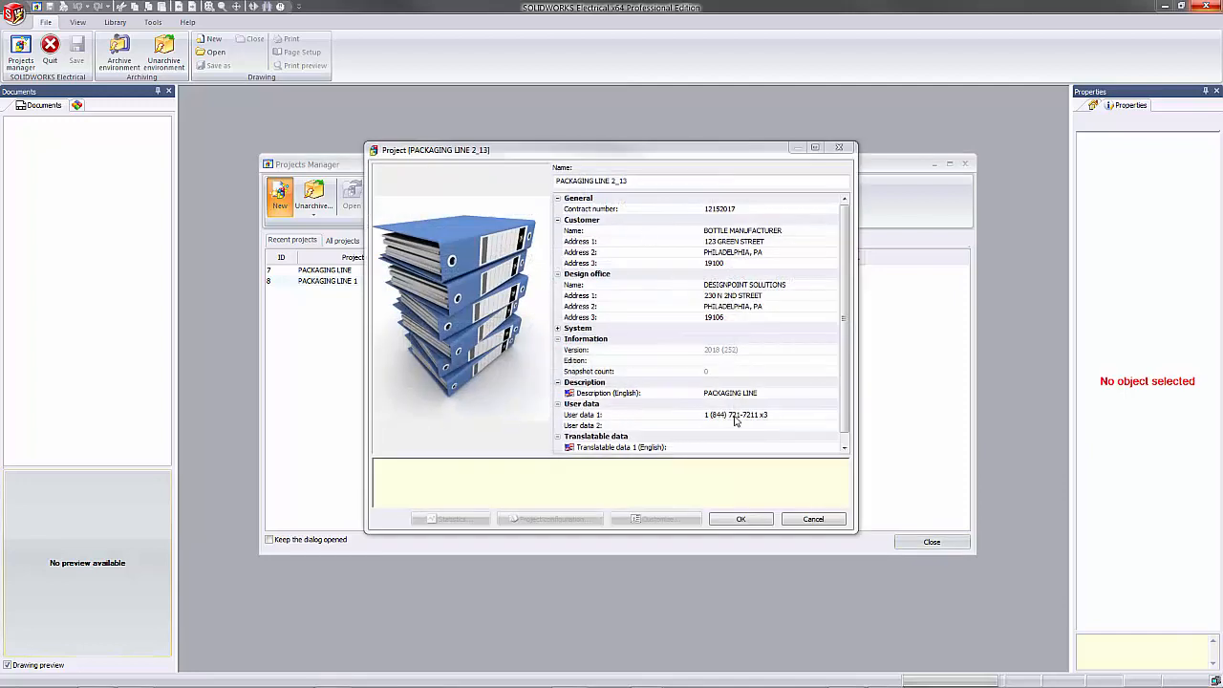
click(743, 518)
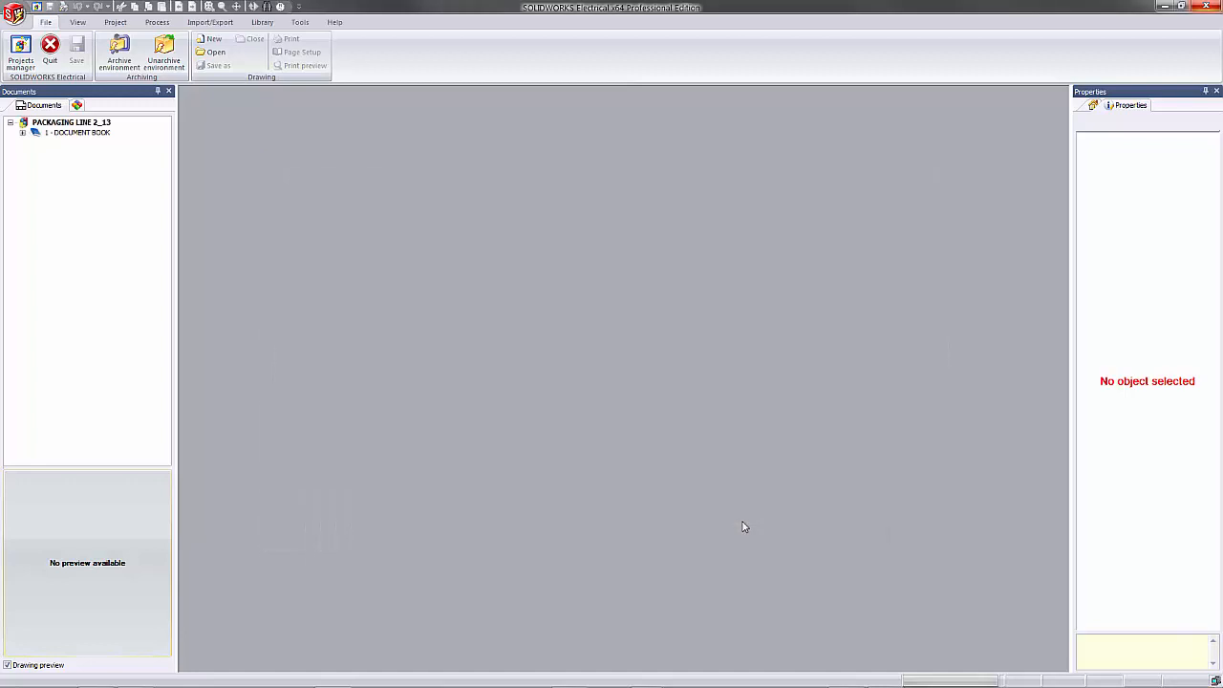
Open the cover page from the new project's document book and expand the schematics folder.
click(22, 133)
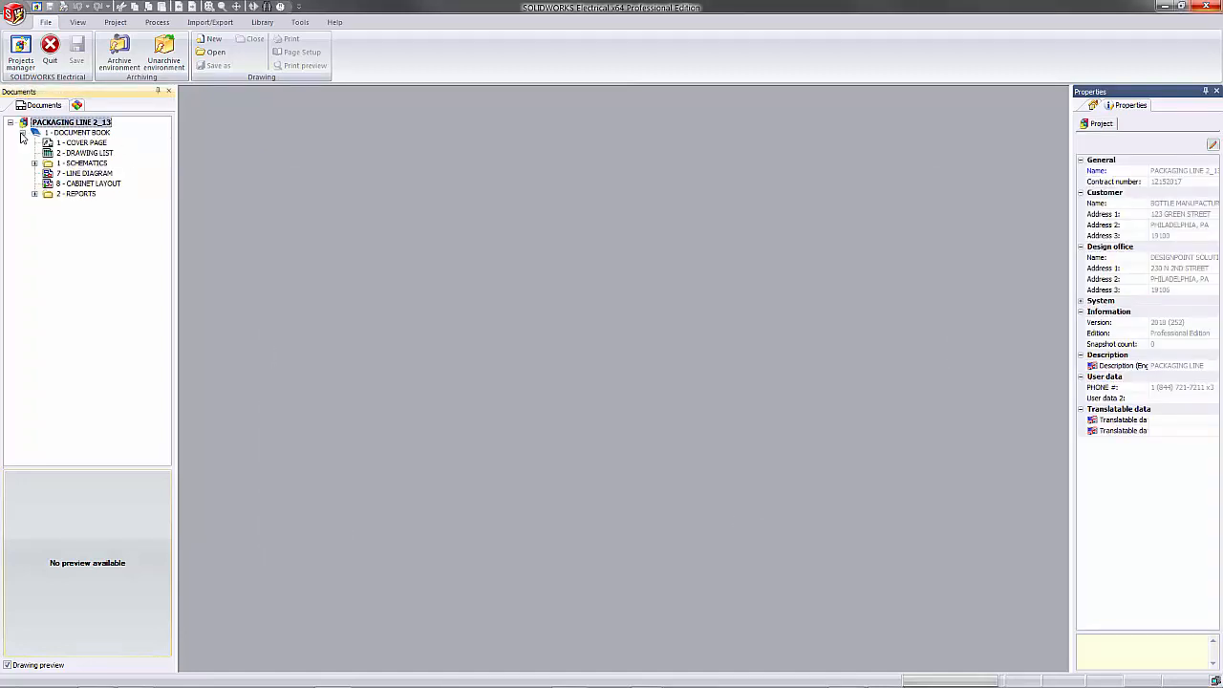
double_click(84, 145)
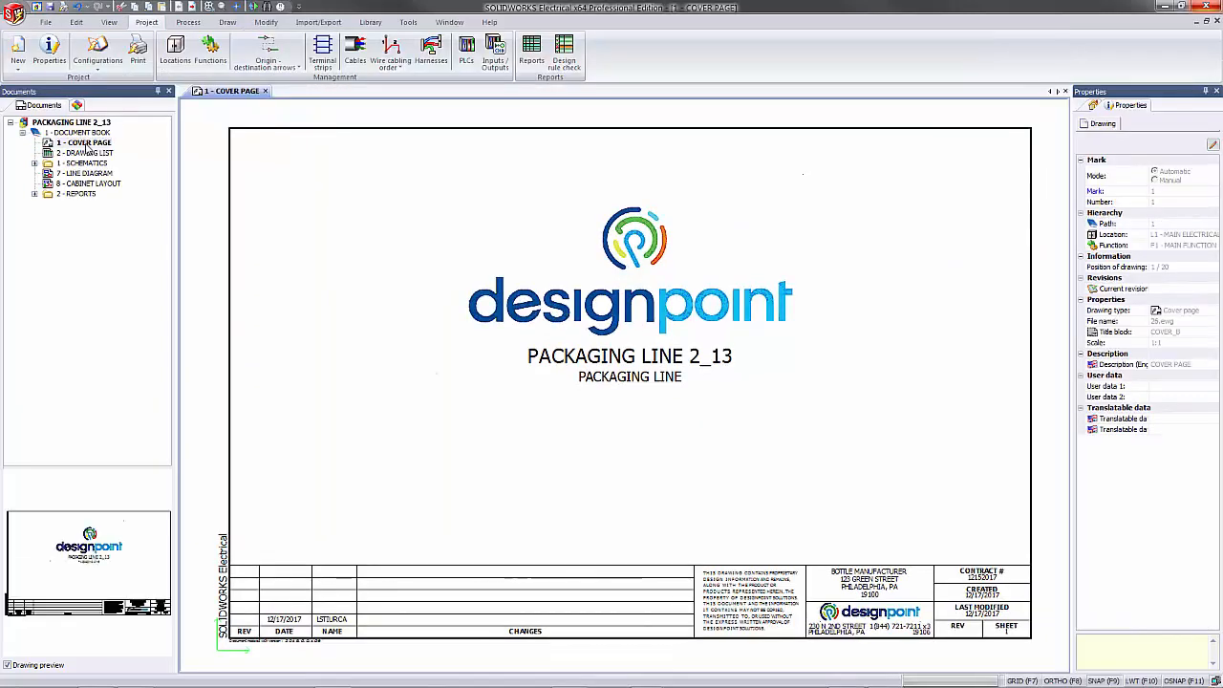
click(34, 165)
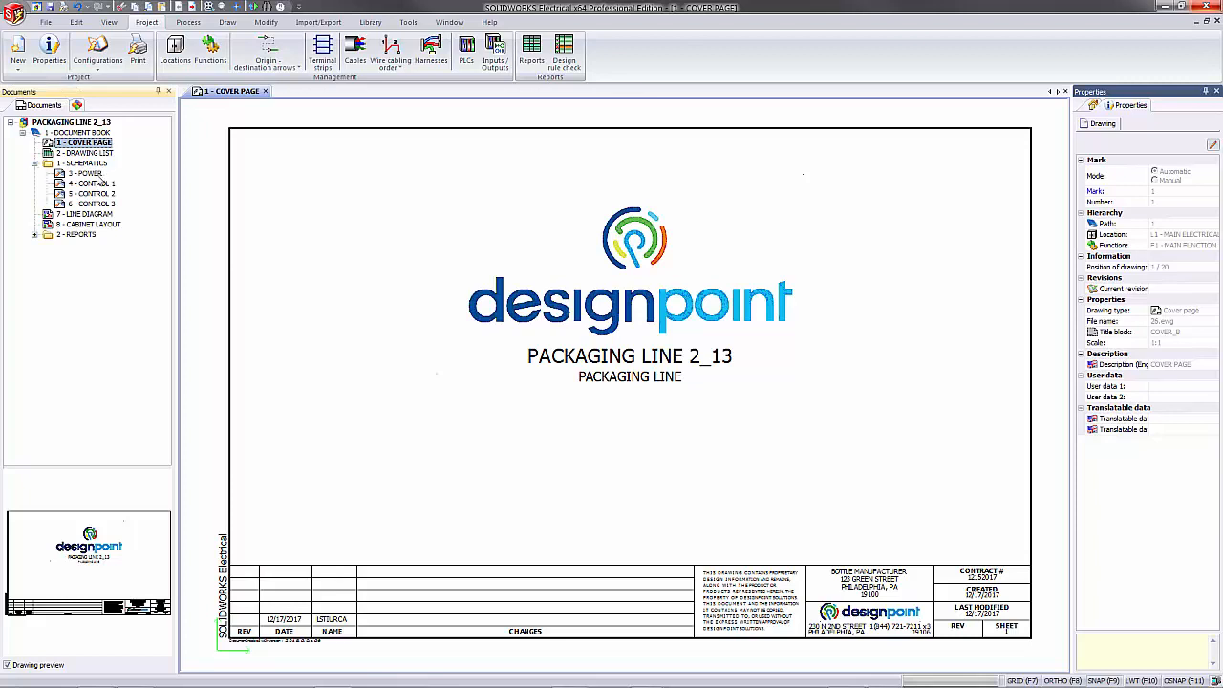
Open the LINE DIAGRAM drawing, followed by the POWER schematic from the schematics folder.
click(87, 216)
double_click(87, 216)
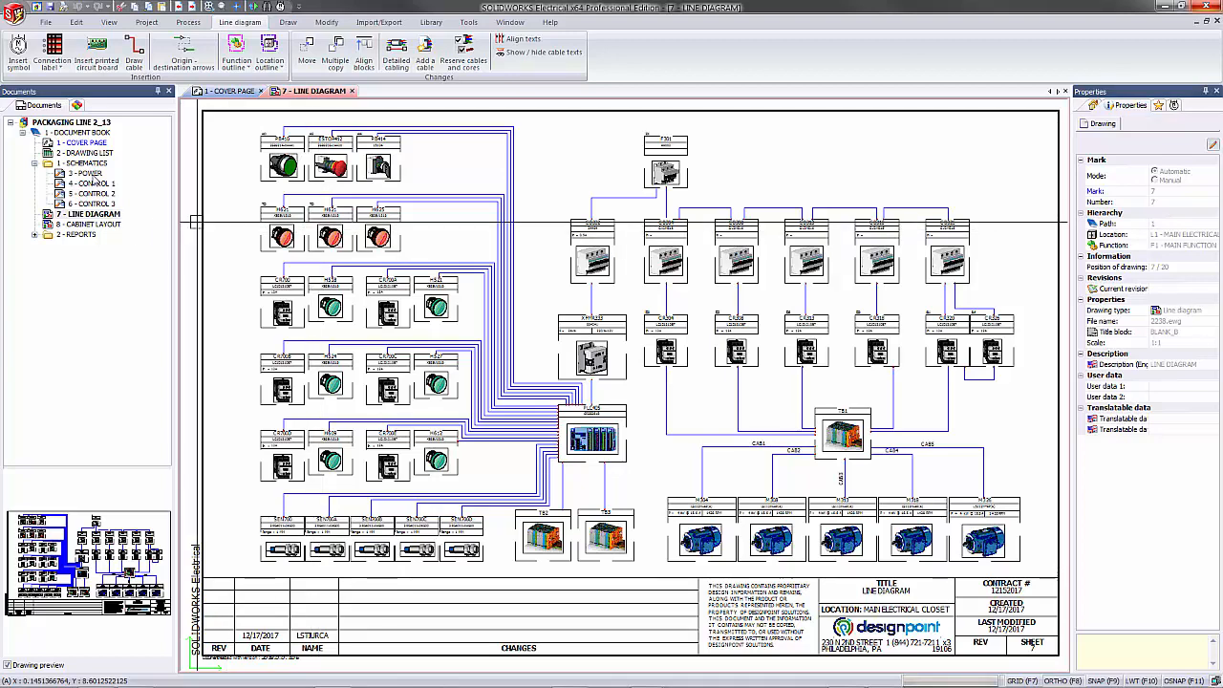
double_click(93, 176)
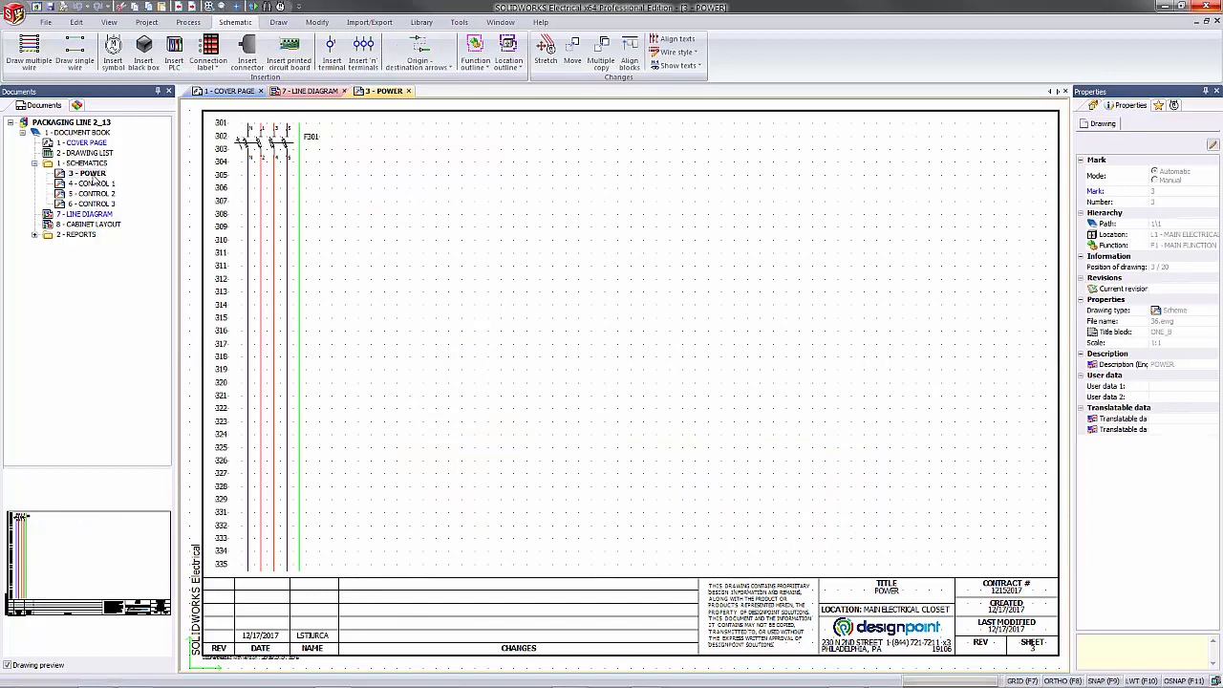
Draw horizontal three-phase and protection wires from the vertical supply wires along rows 304 to 307, ending at about X 10, Y 9.
click(29, 57)
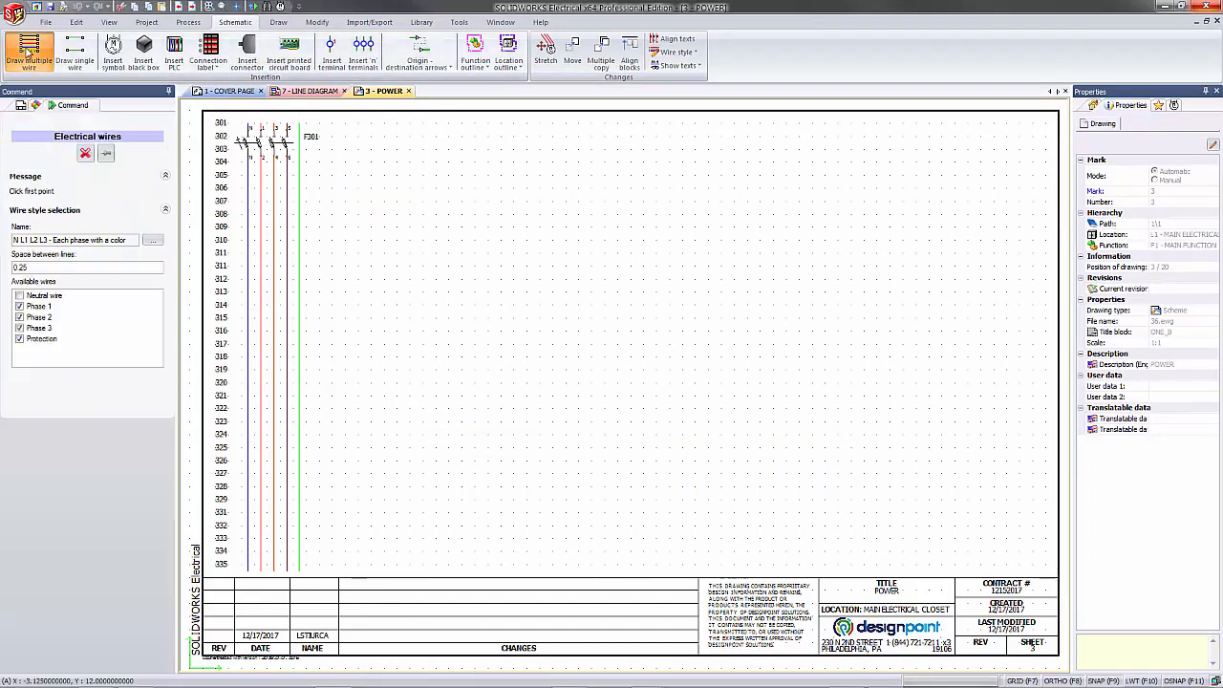
click(261, 201)
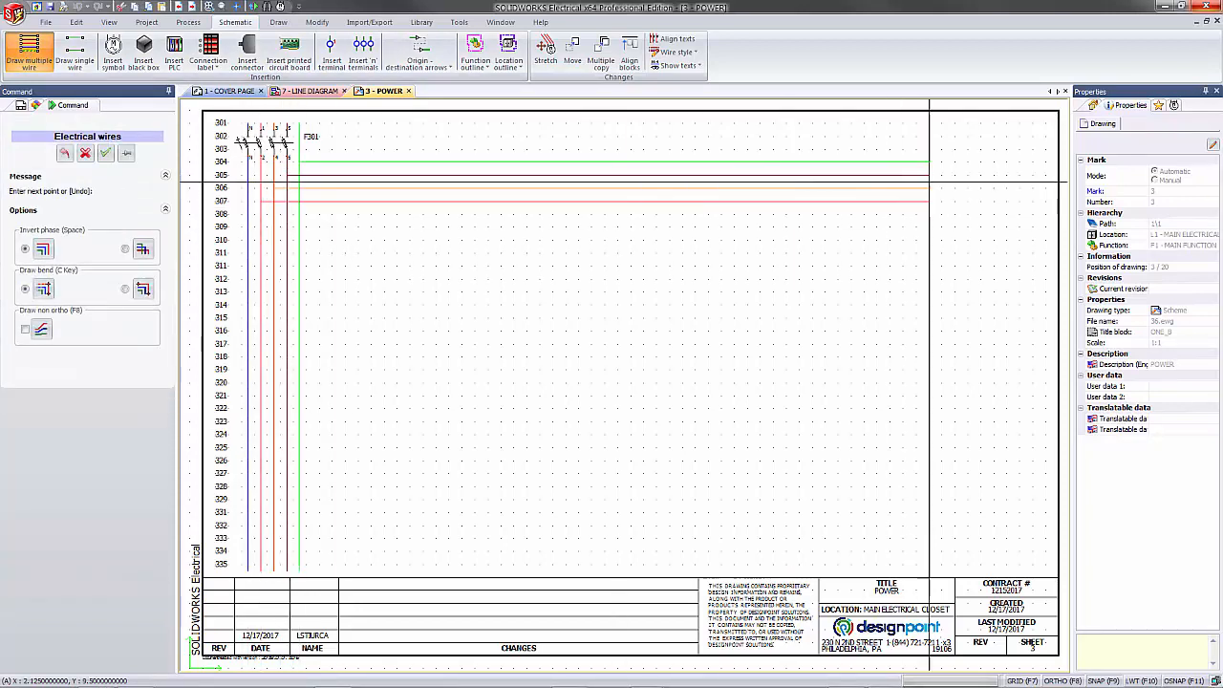
click(708, 201)
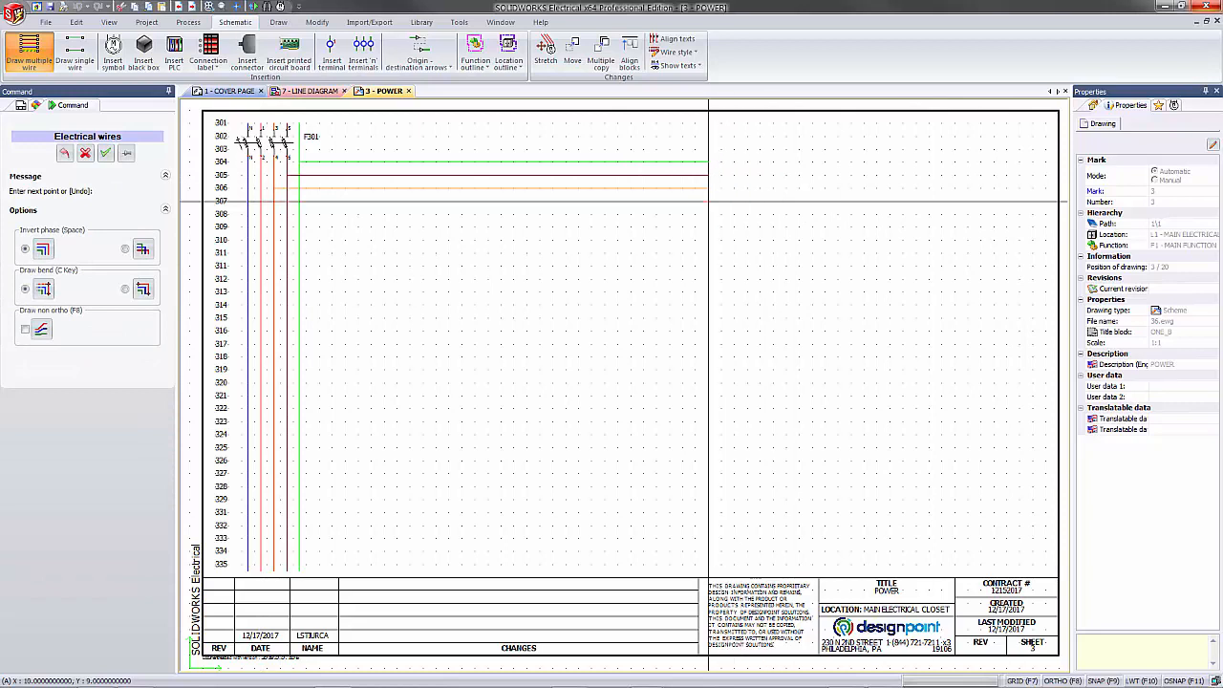
key(Escape)
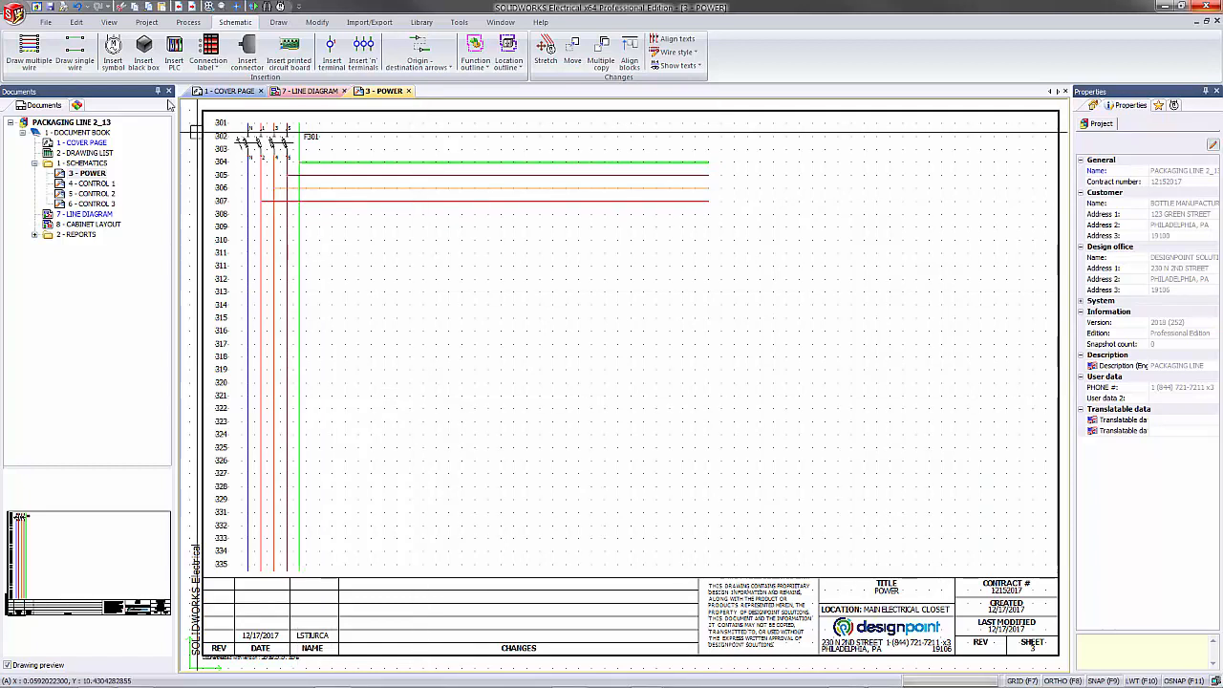
Choose the 3 poles magneto-thermal circuit breaker symbol from the Magneto-thermal class for insertion.
click(113, 52)
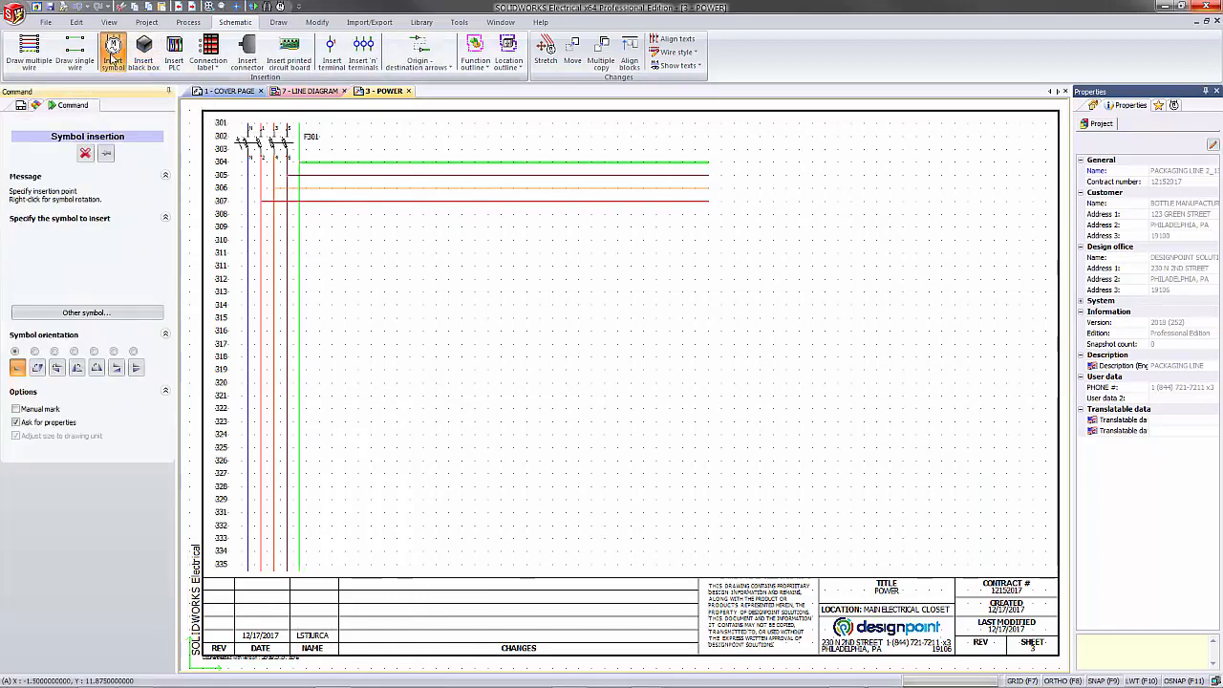
click(104, 316)
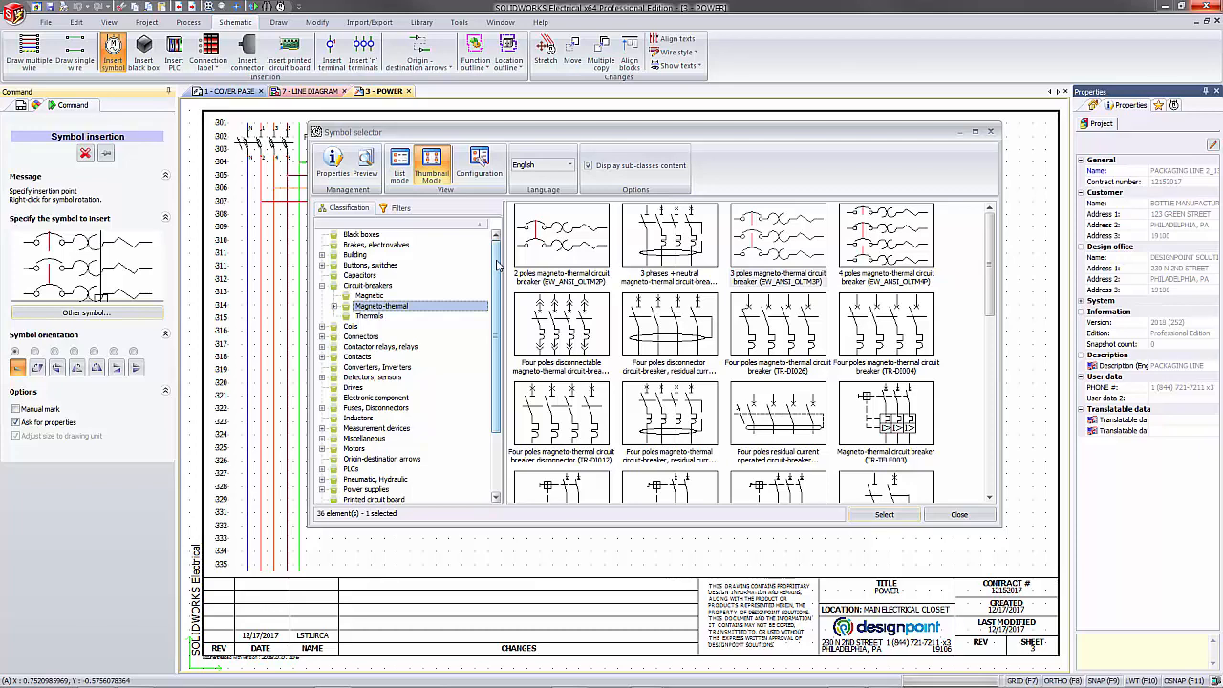
click(373, 350)
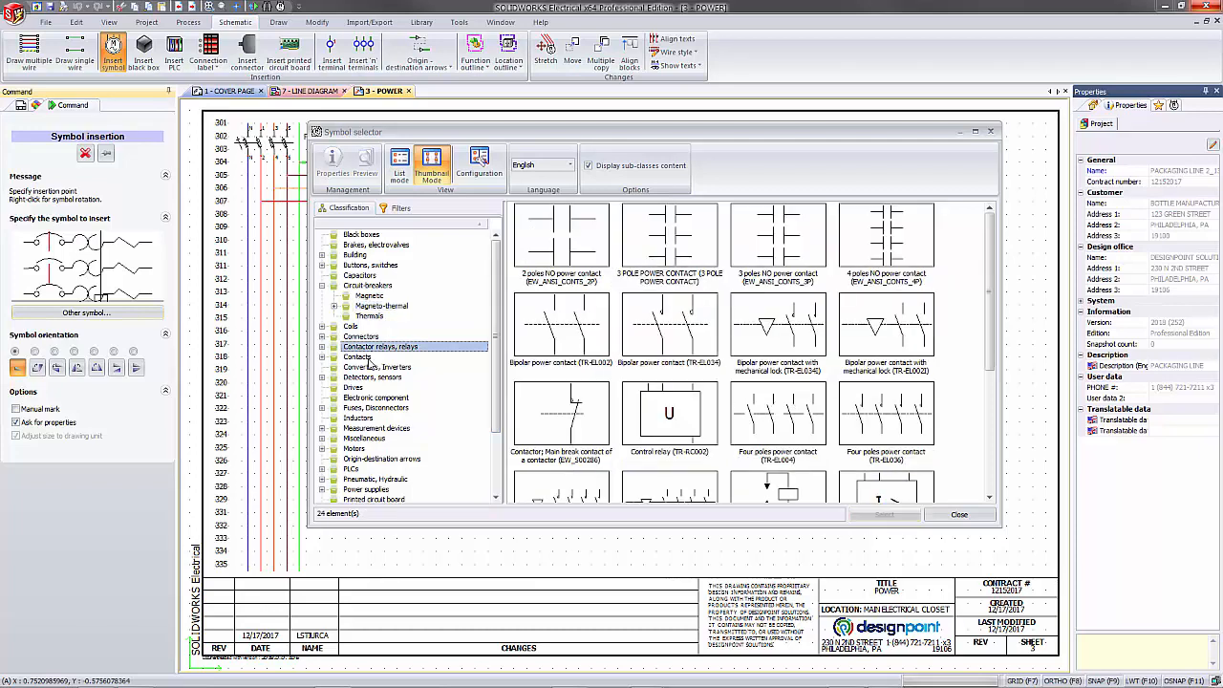
click(368, 358)
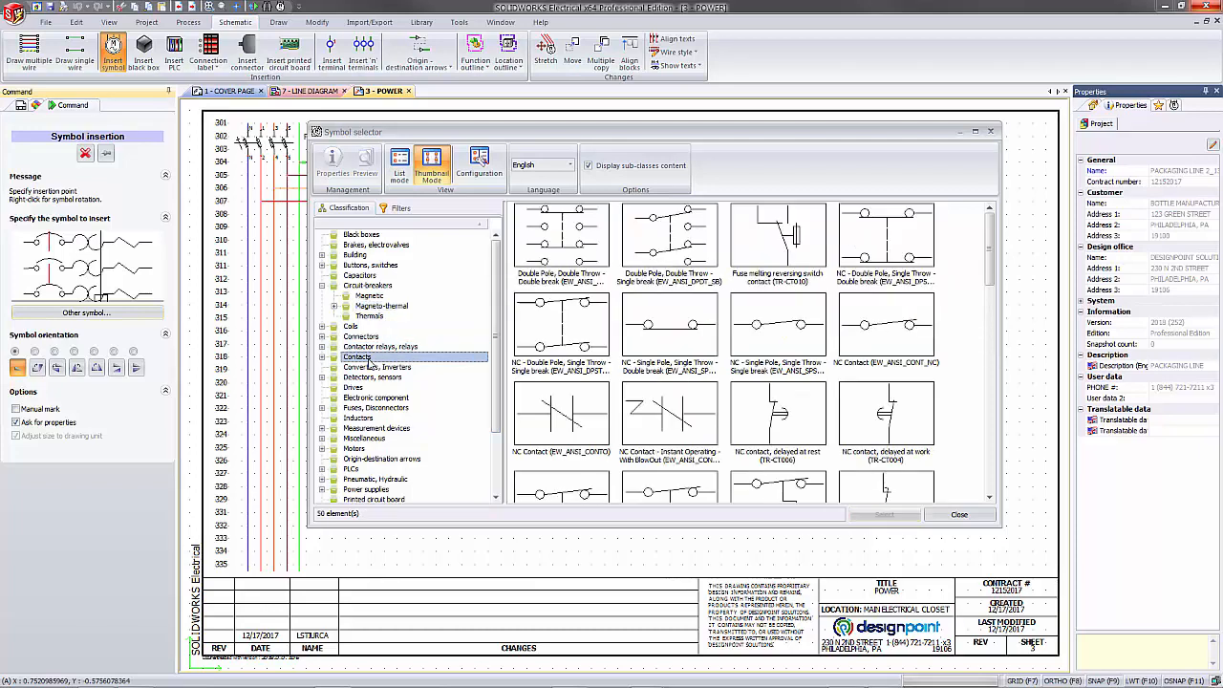
click(372, 286)
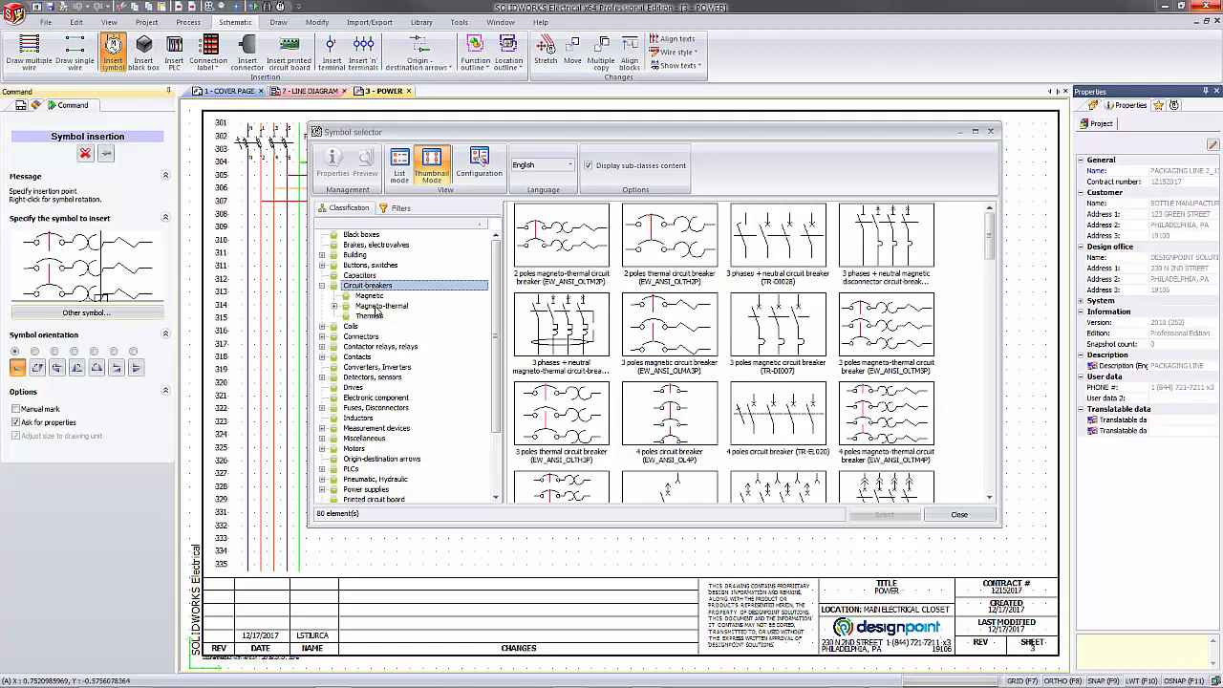
click(376, 307)
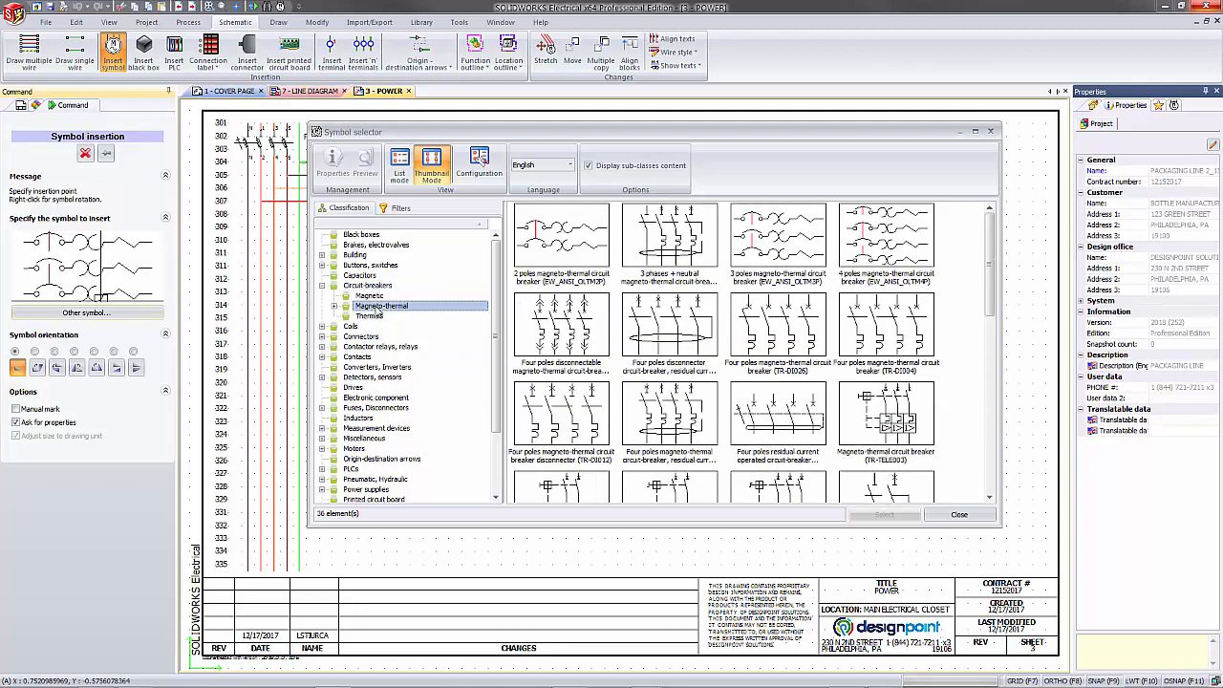
double_click(809, 256)
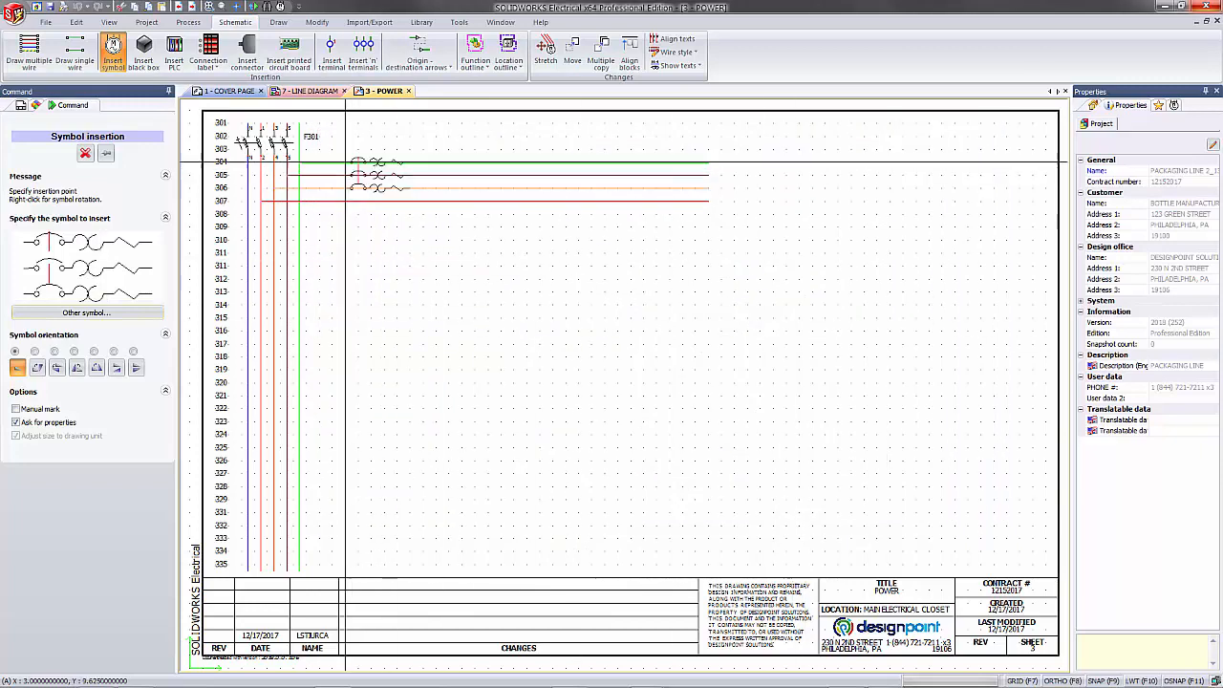
Place the breaker symbol on the upper three horizontal wires at rows 304 to 306 and associate it with component CB304 in the chassis.
click(345, 162)
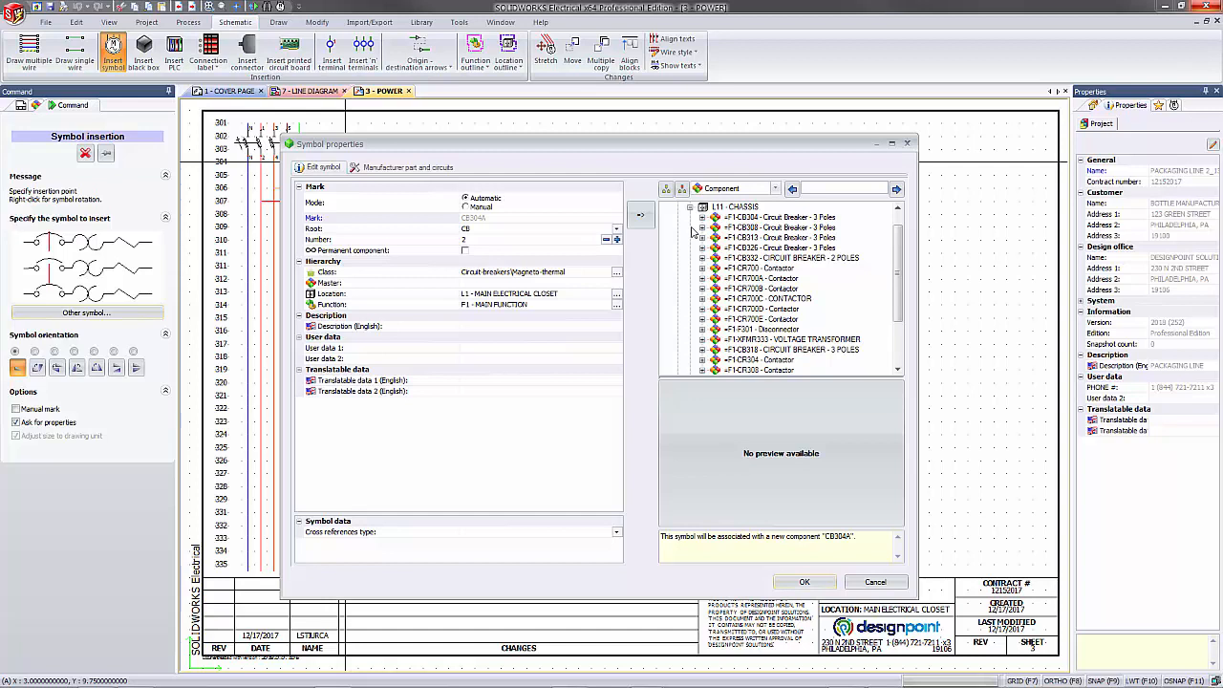
click(781, 219)
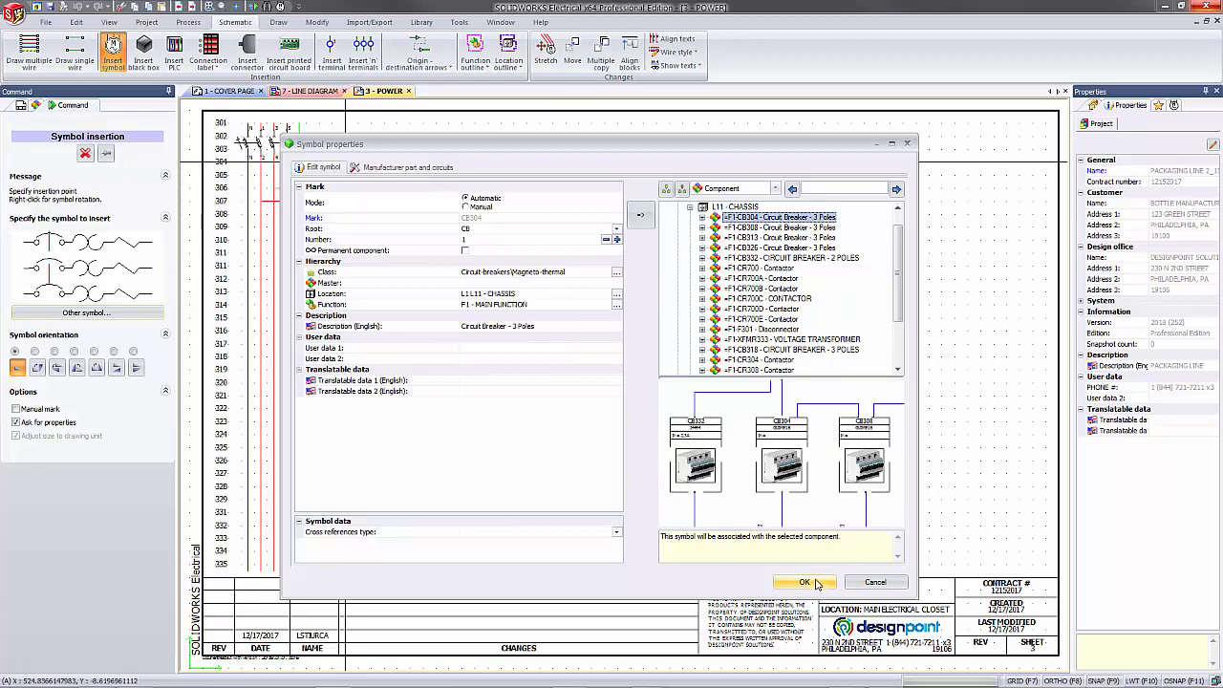
click(823, 583)
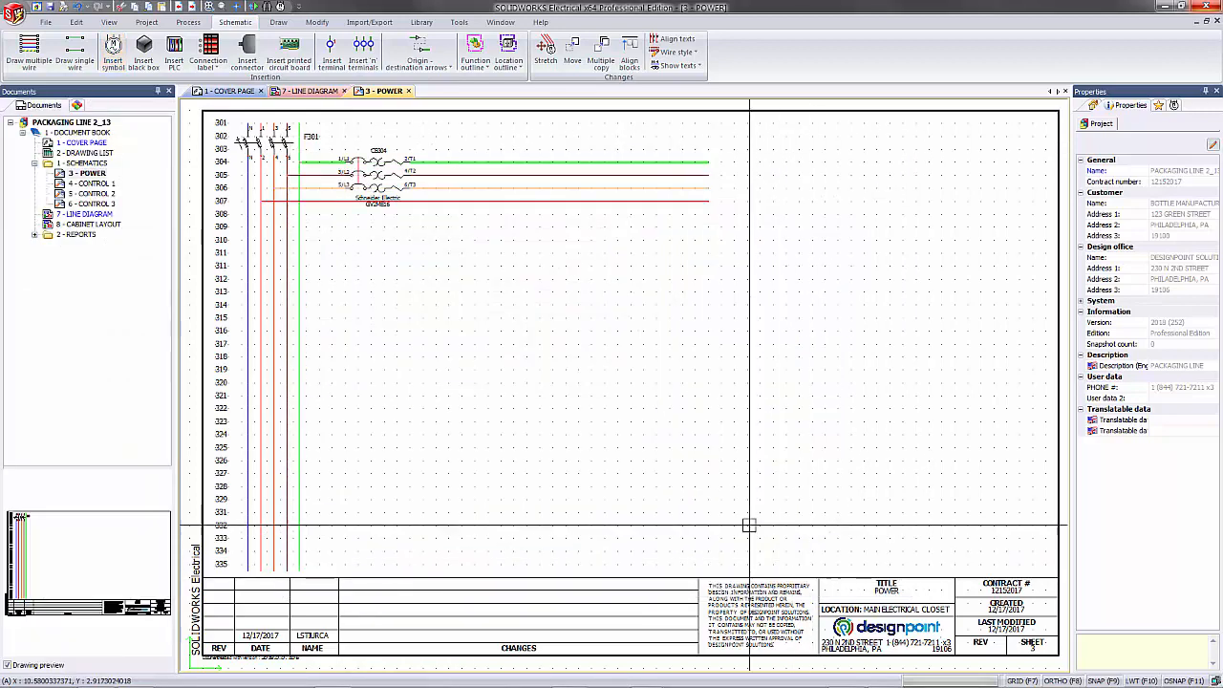
Place the 3 poles NO power contact symbol (EW_ANSI_CONTS_3P) on the same three wires, to the right of breaker CB304.
scroll(436, 199, up, 2)
middle_drag(453, 210, 564, 375)
scroll(564, 375, down, 1)
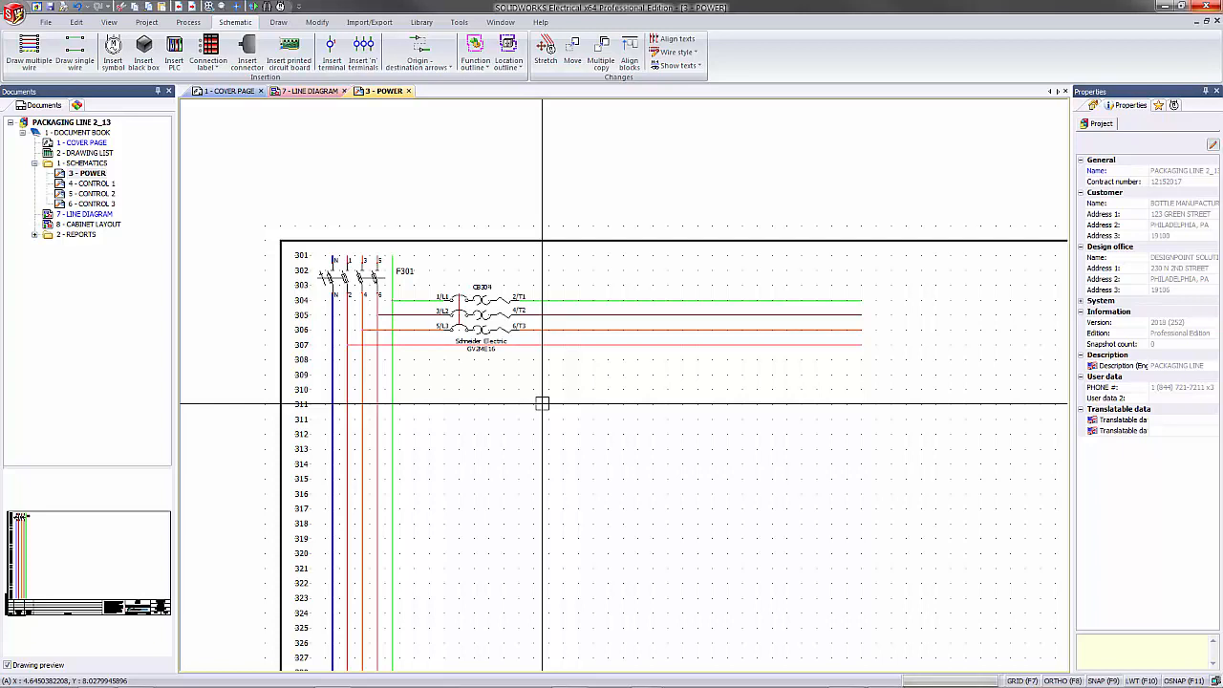
scroll(542, 403, up, 1)
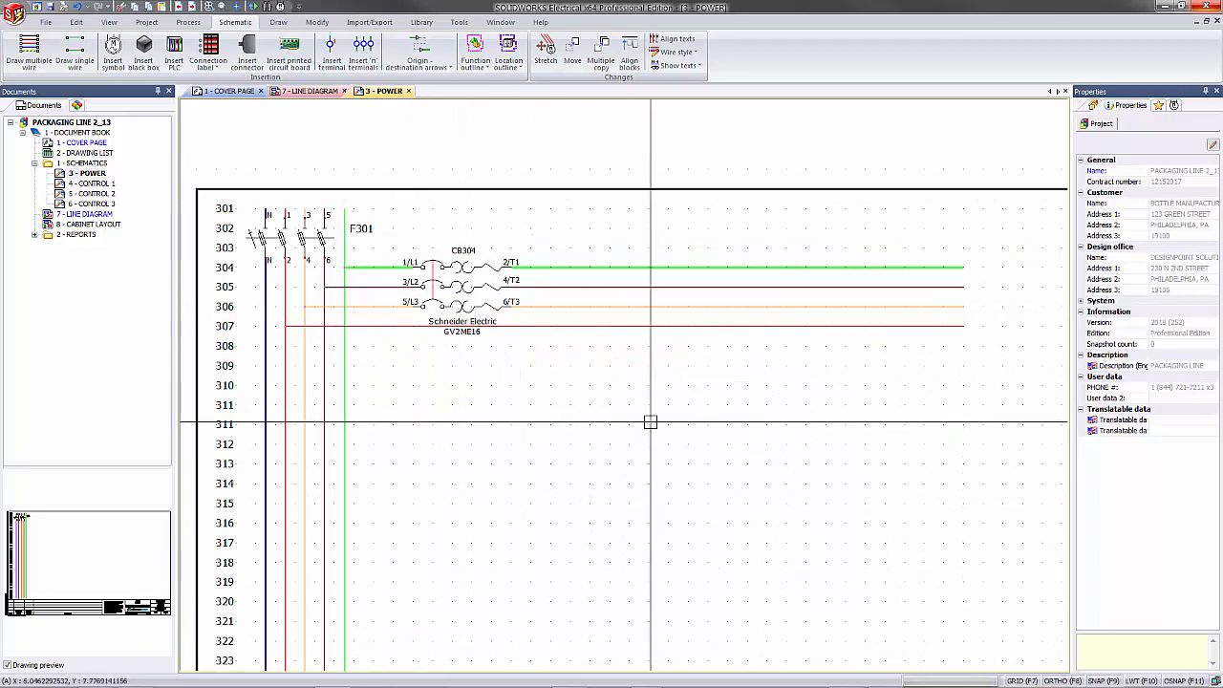
middle_drag(650, 423, 624, 424)
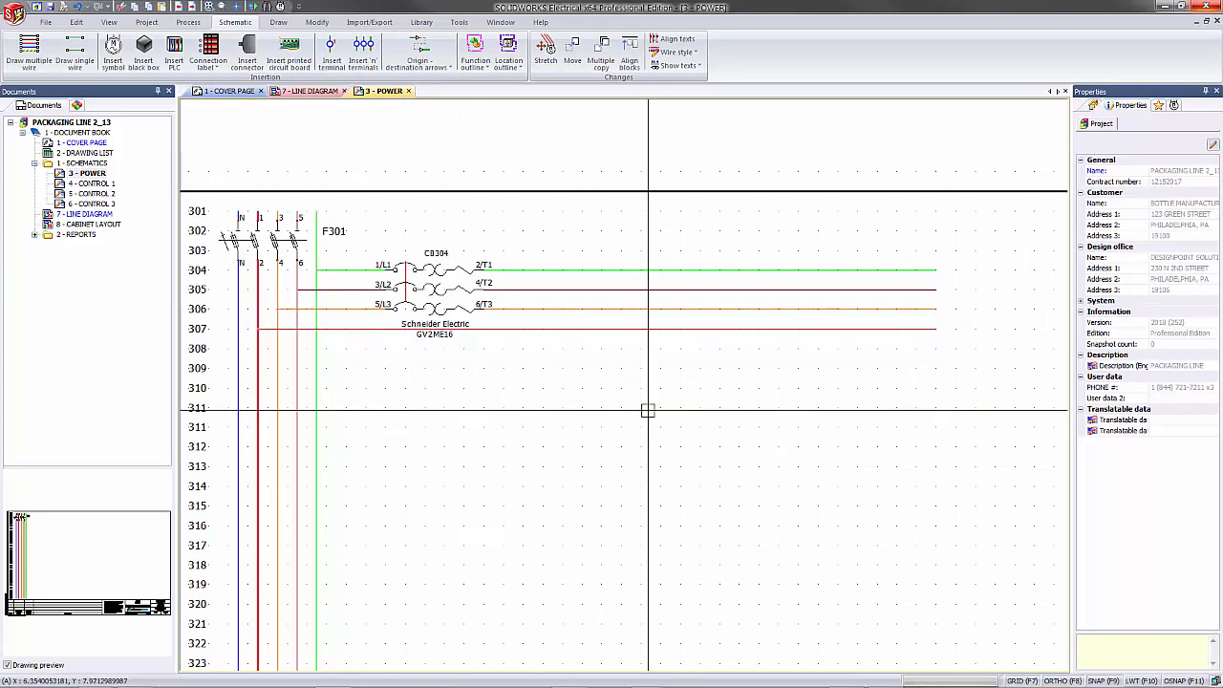
click(1174, 107)
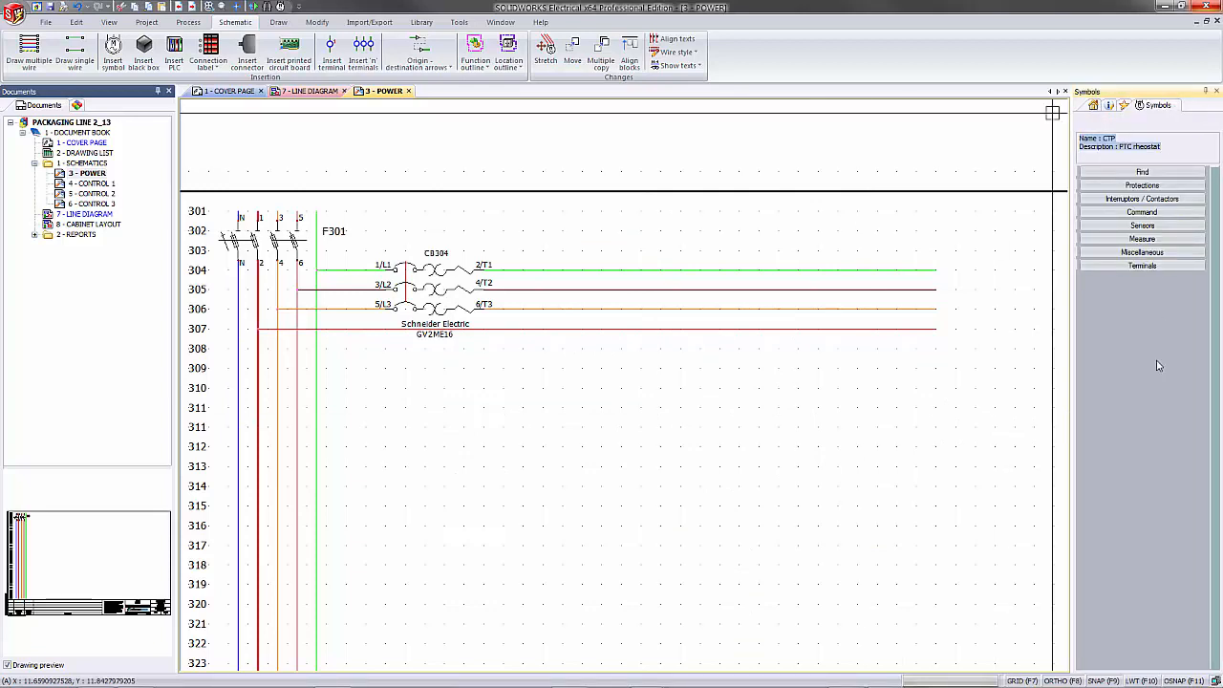
click(1156, 198)
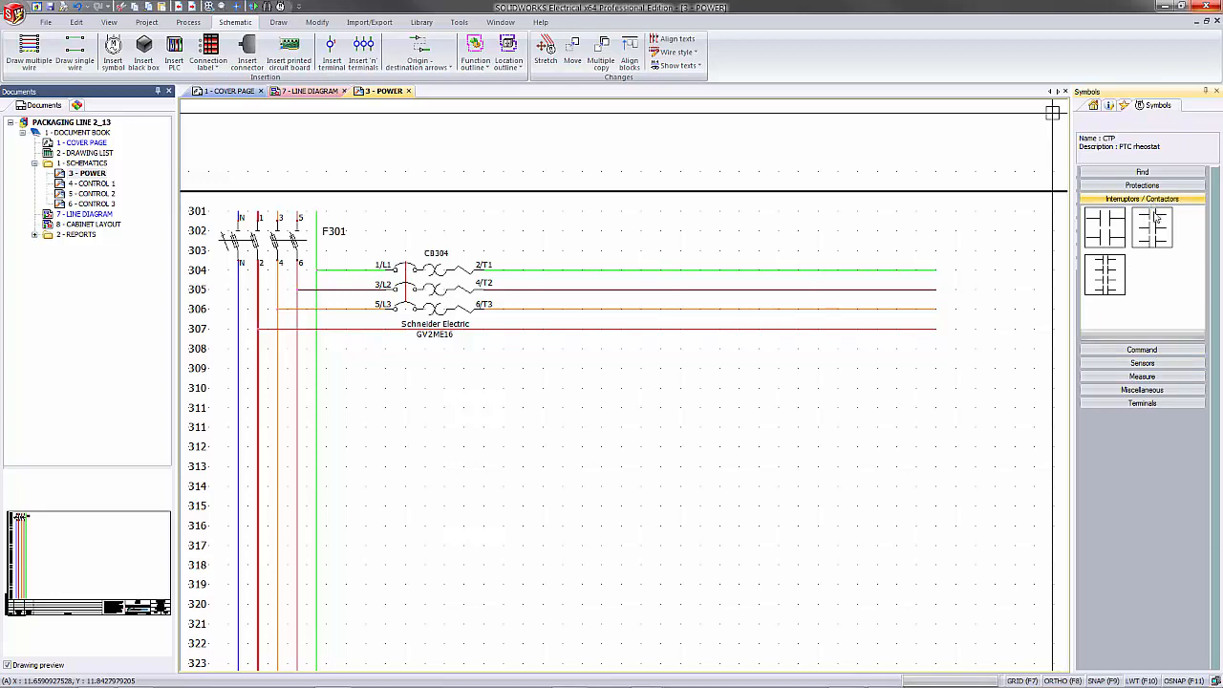
click(1158, 229)
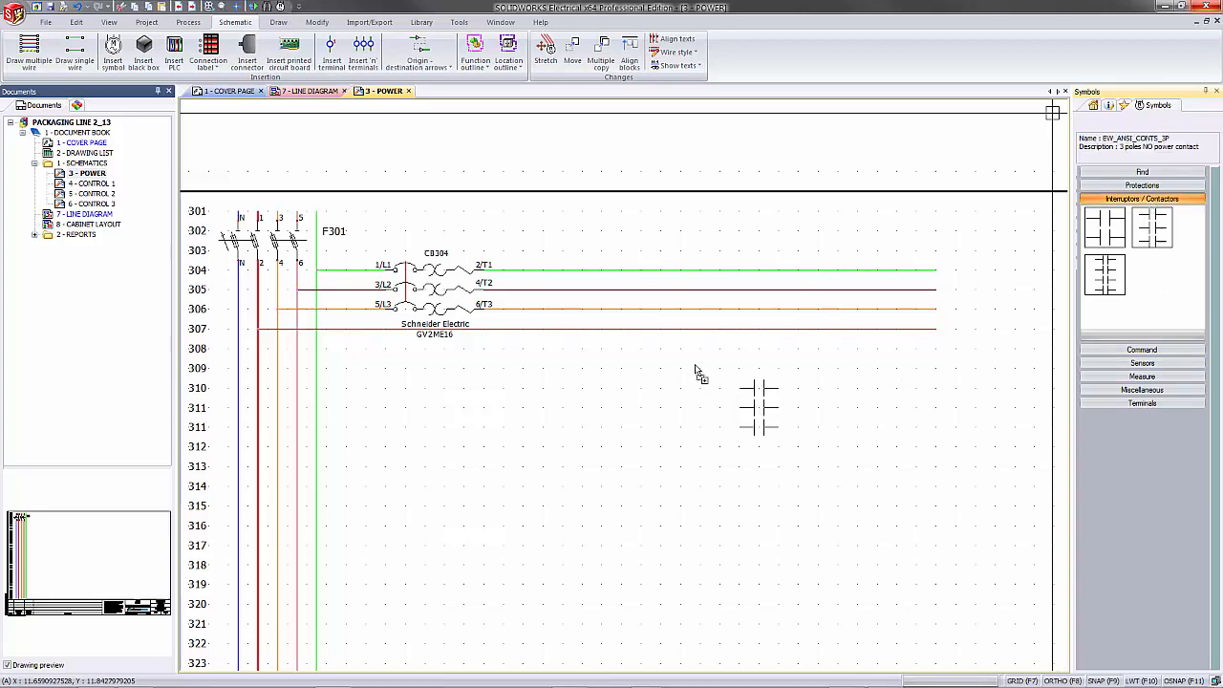
click(551, 278)
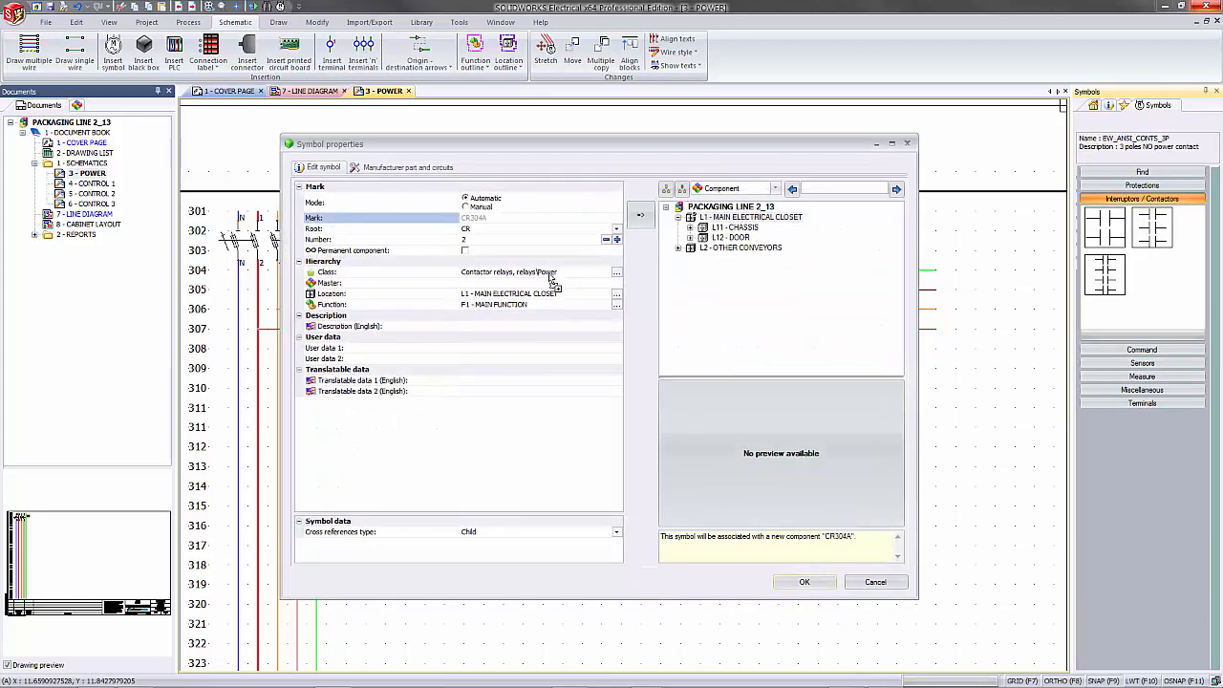
Associate the power contact symbol with the existing contactor CR304 in the L11 - CHASSIS location.
click(690, 227)
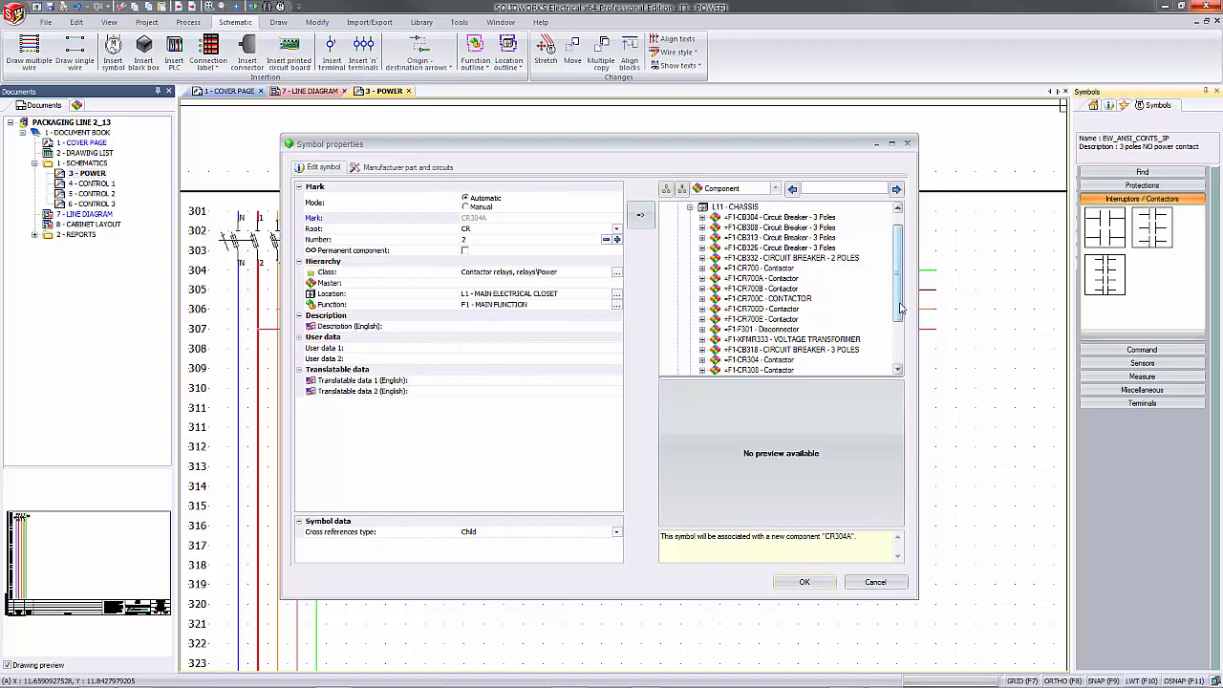
click(681, 188)
click(764, 299)
click(804, 581)
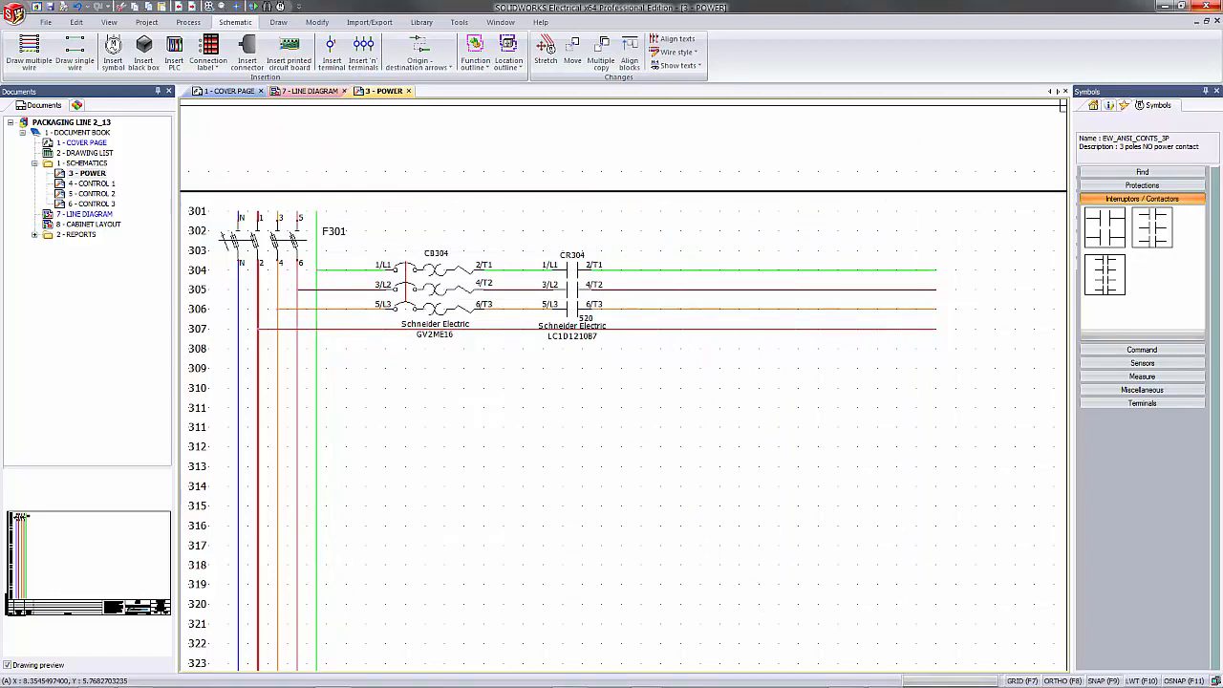
Insert the symbol of motor M304 from the OTHER CONVEYORS components onto the four horizontal wires, to the right of contactor CR304.
click(77, 106)
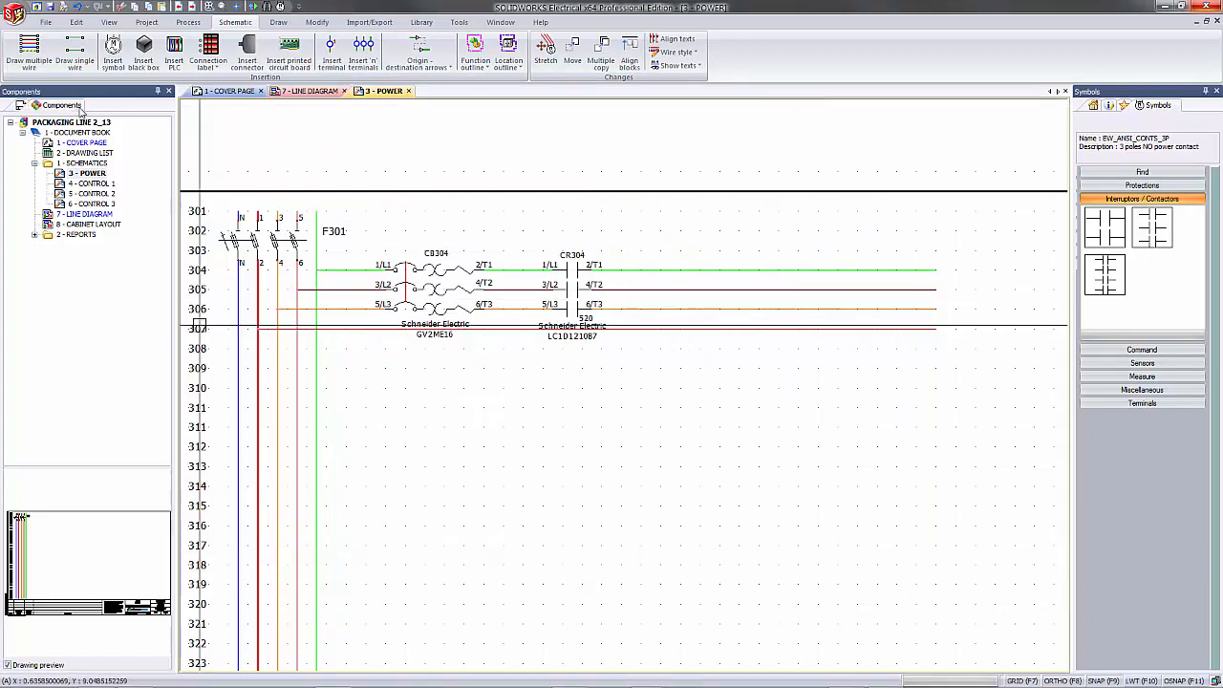
click(22, 132)
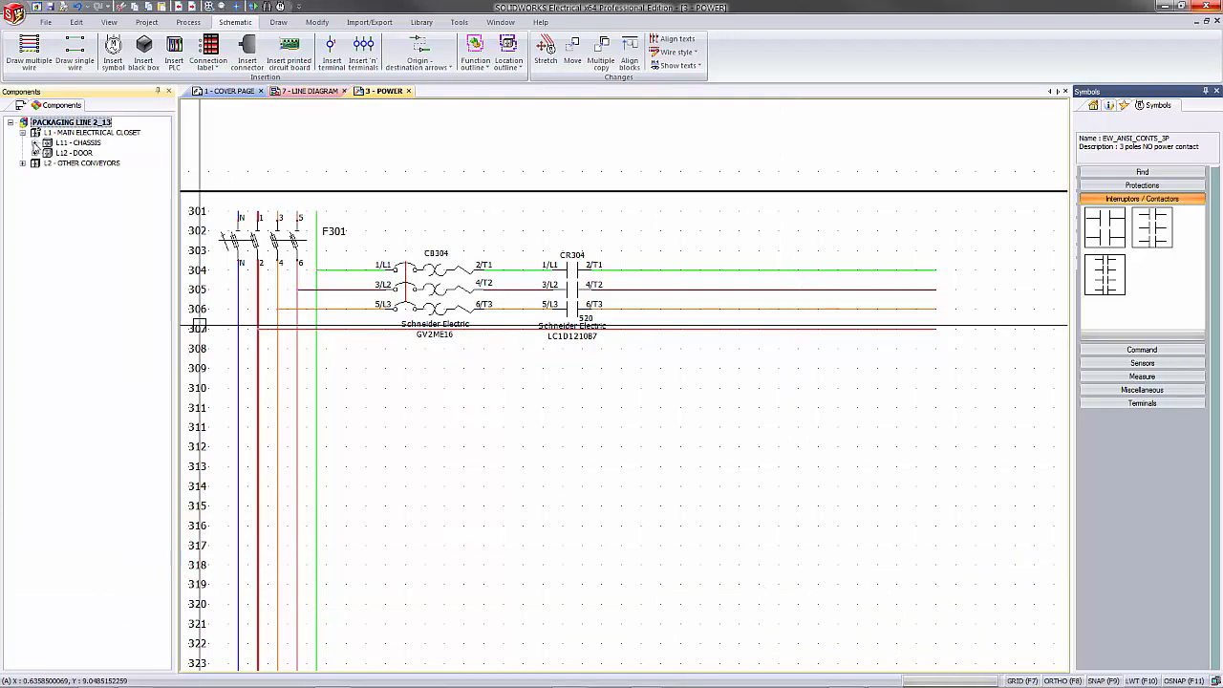
click(35, 144)
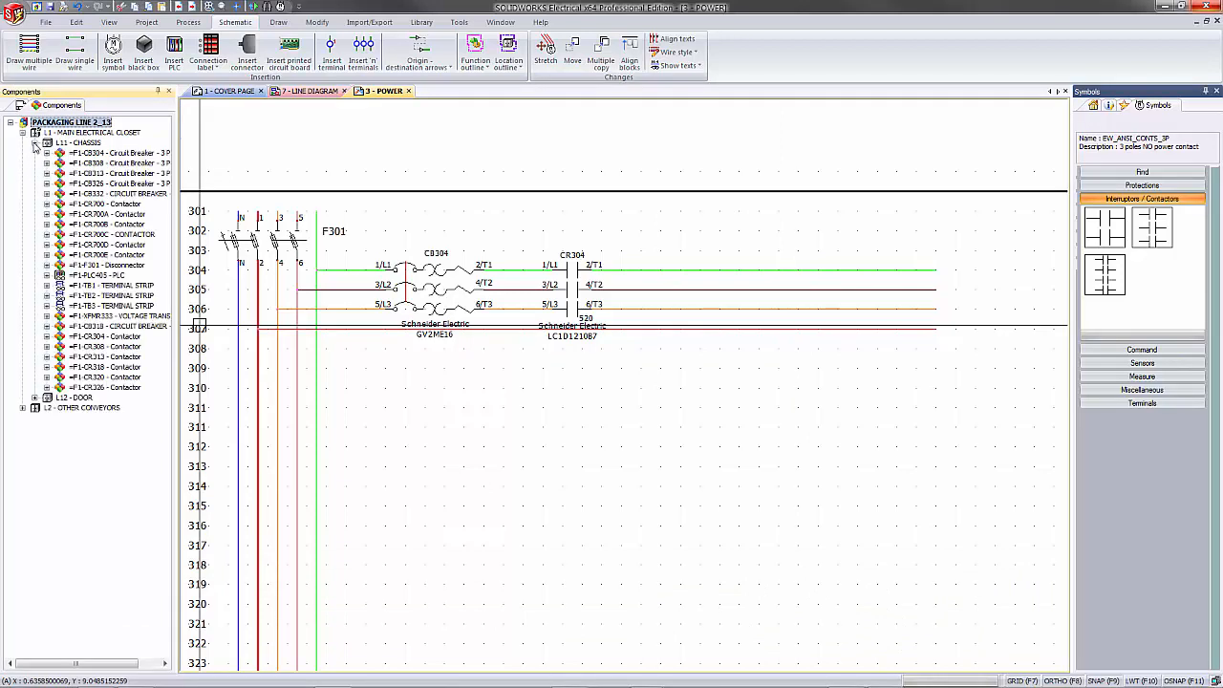
click(23, 408)
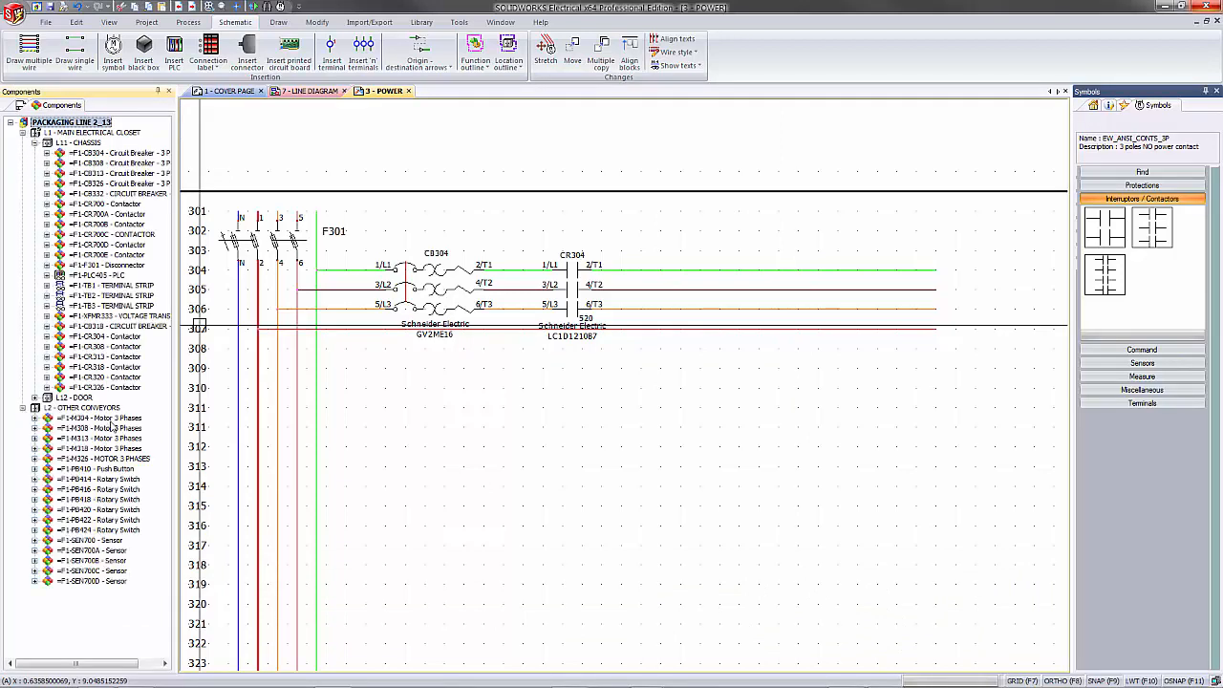
click(111, 421)
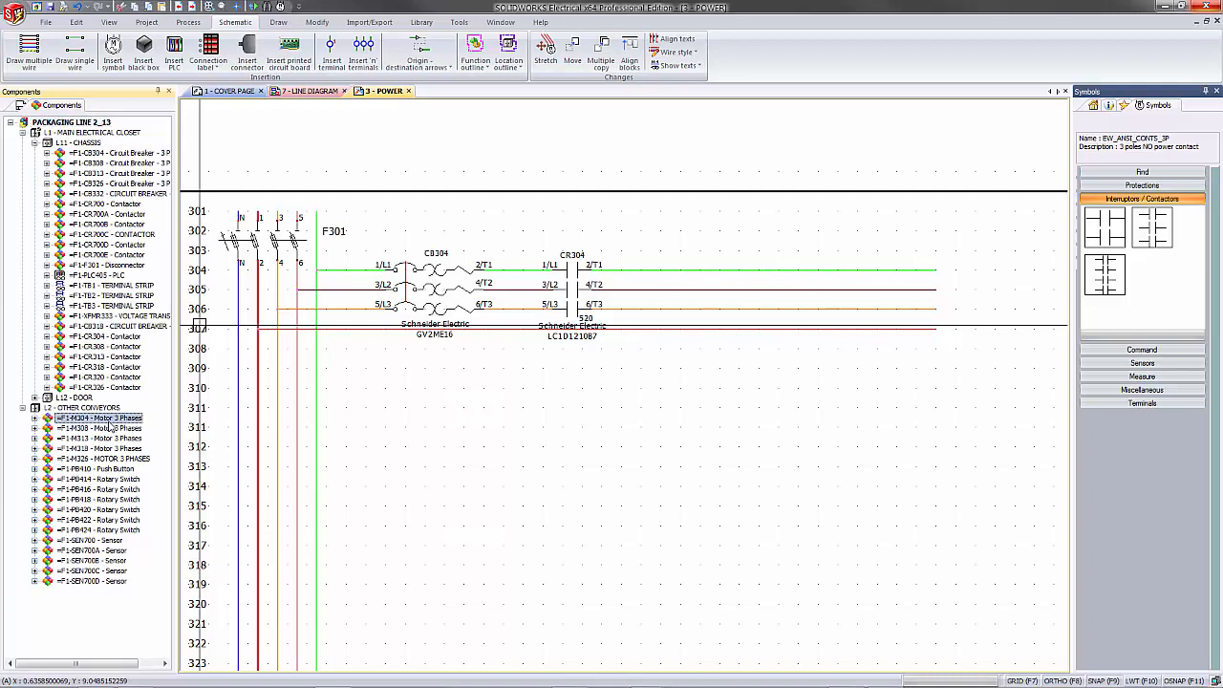
right_click(109, 422)
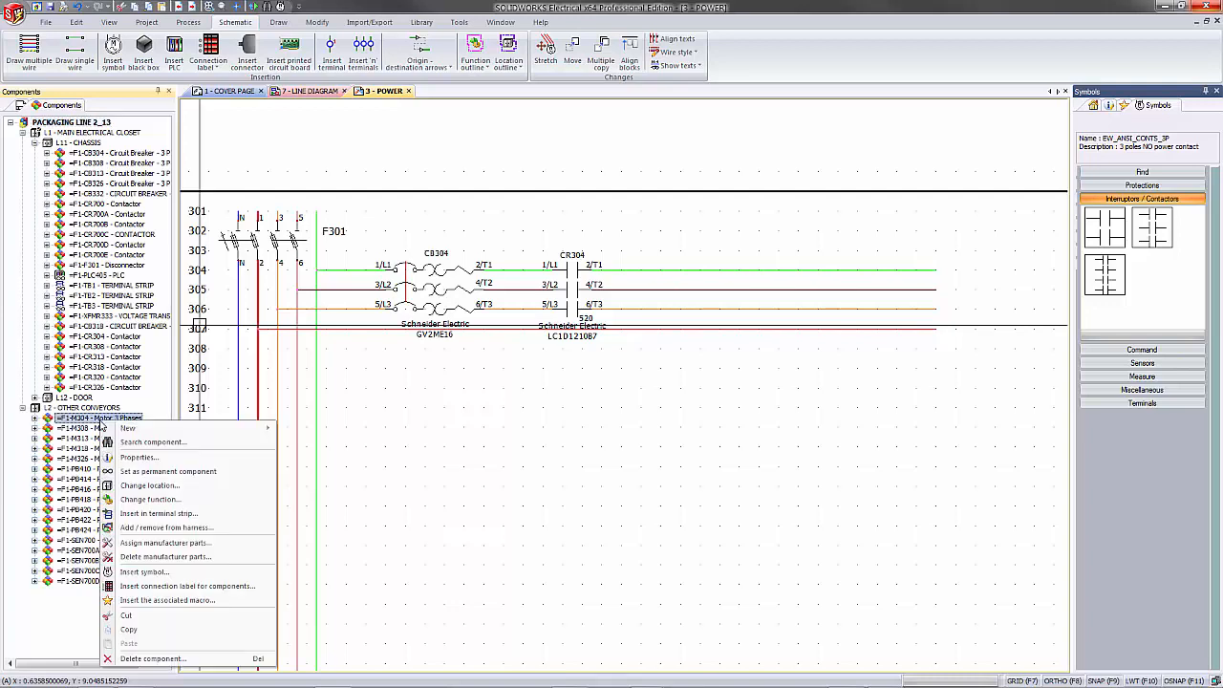
click(176, 576)
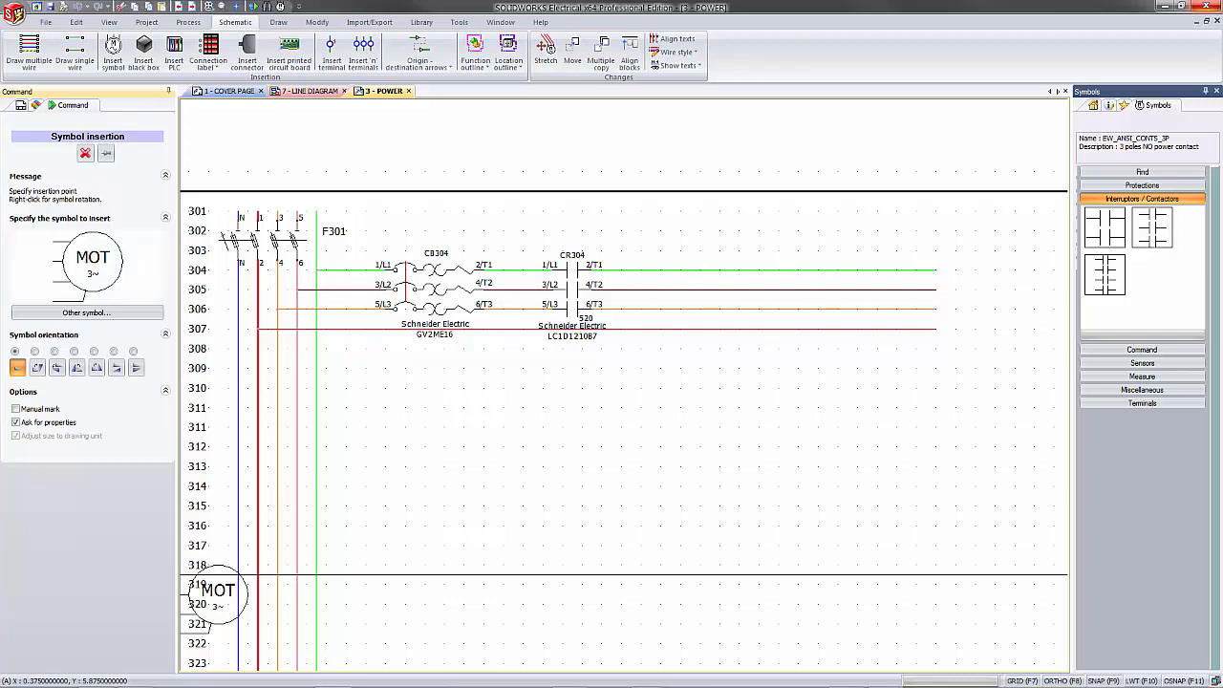
click(779, 271)
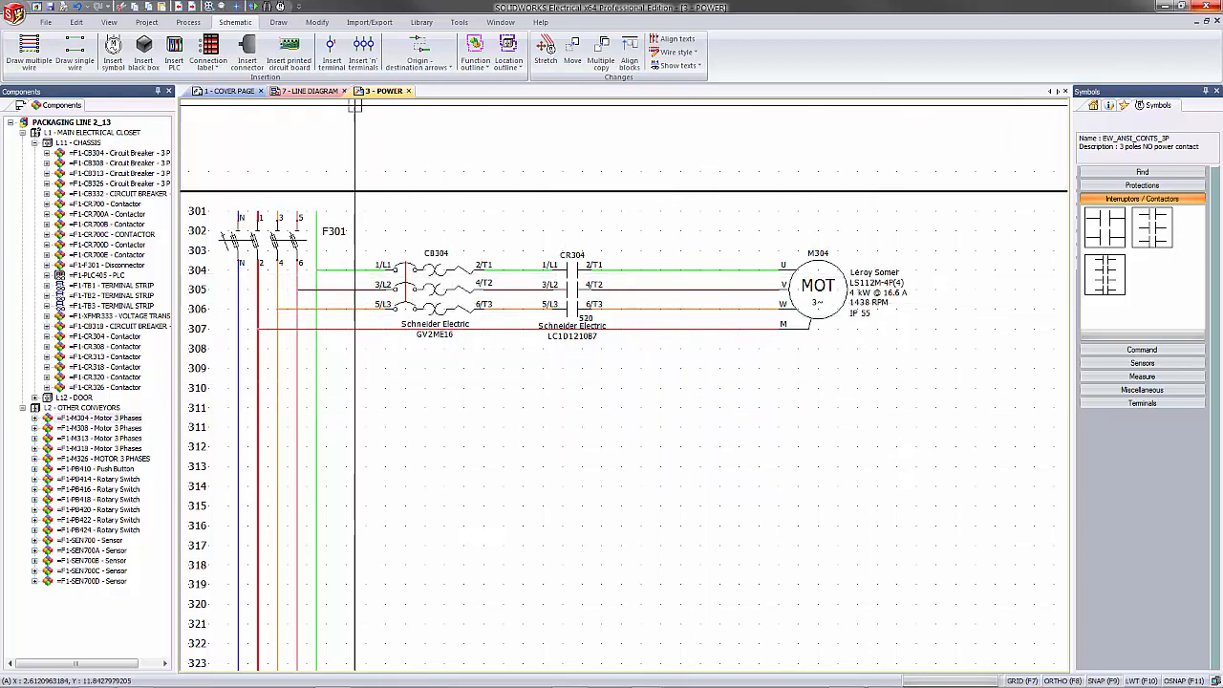
Return to the line diagram and examine the motors and their cables around terminal strip TB1.
click(313, 90)
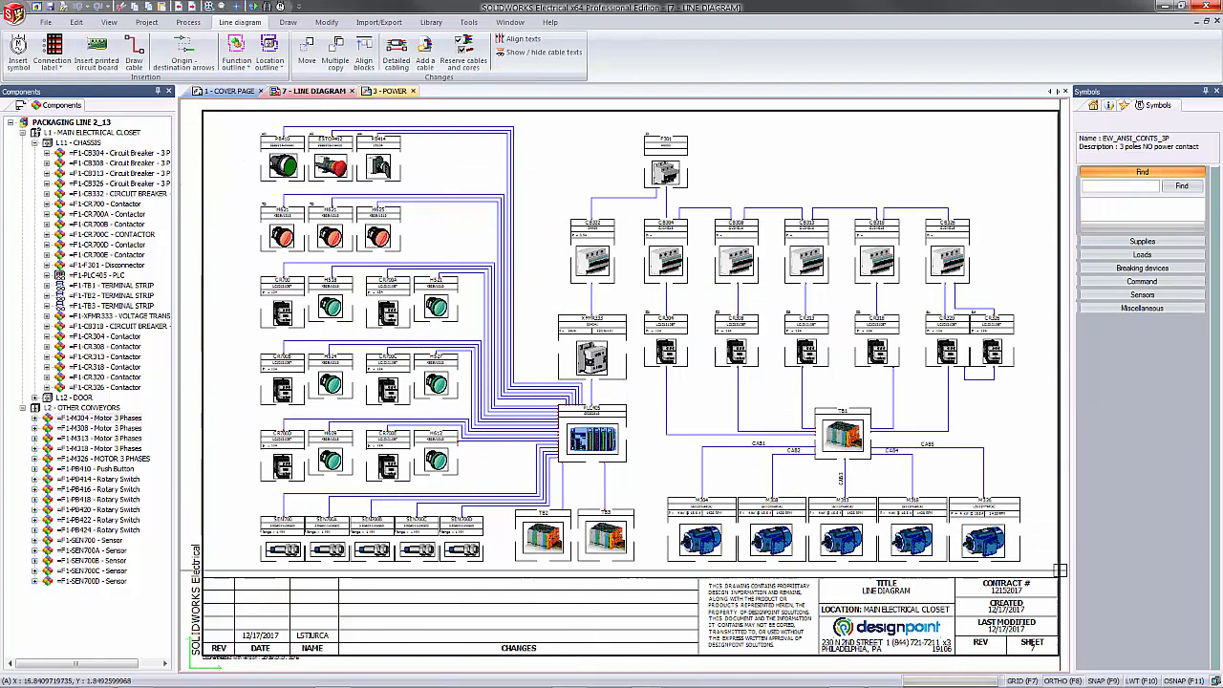
scroll(999, 545, up, 2)
middle_drag(998, 554, 1045, 537)
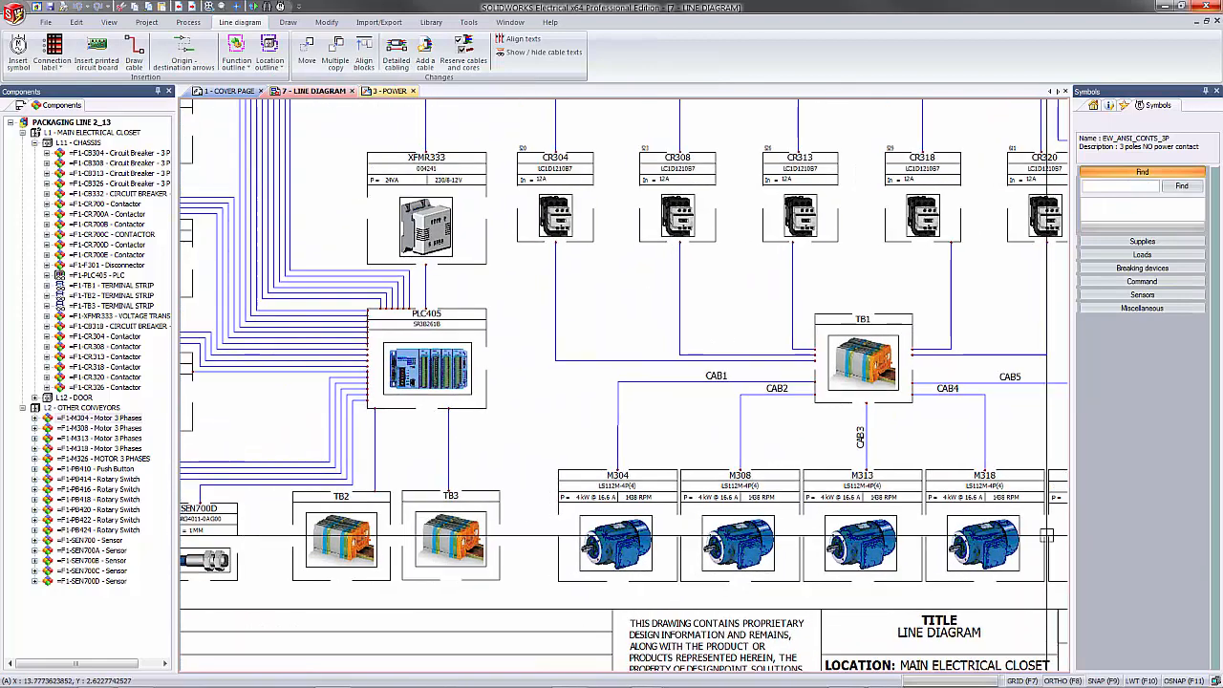
Insert four TB1 terminals at once across the four wires between contactor CR304 and motor M304 in the power schematic.
scroll(670, 477, up, 2)
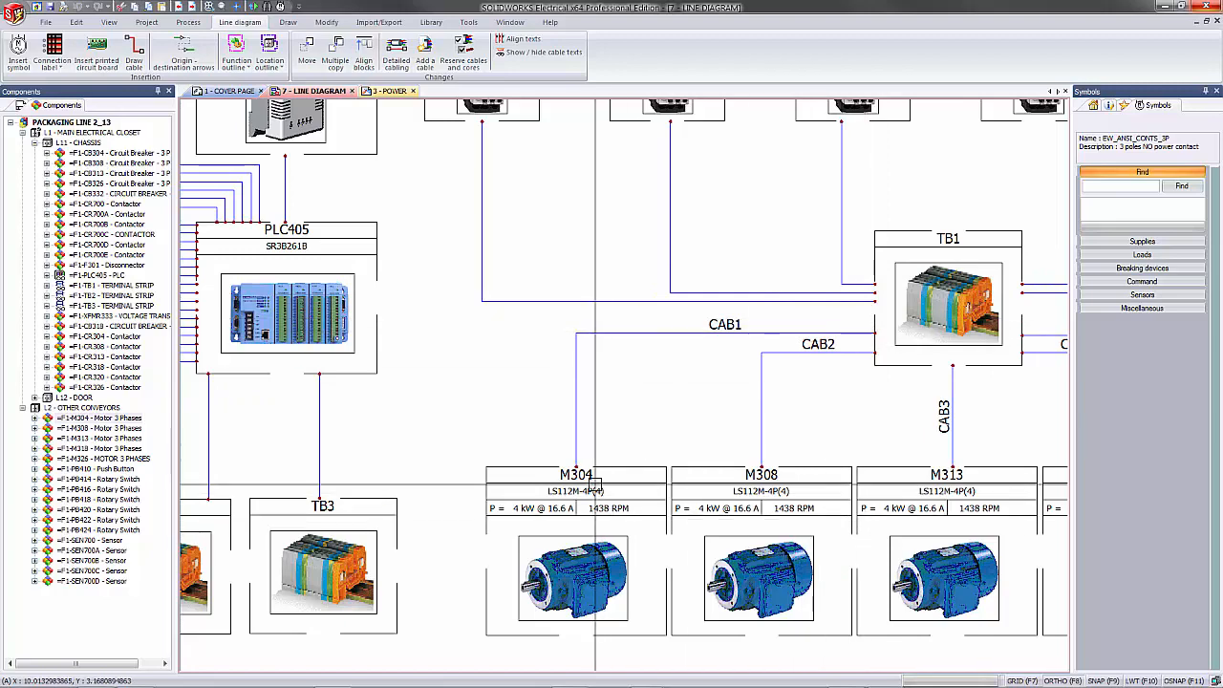
middle_drag(803, 391, 701, 520)
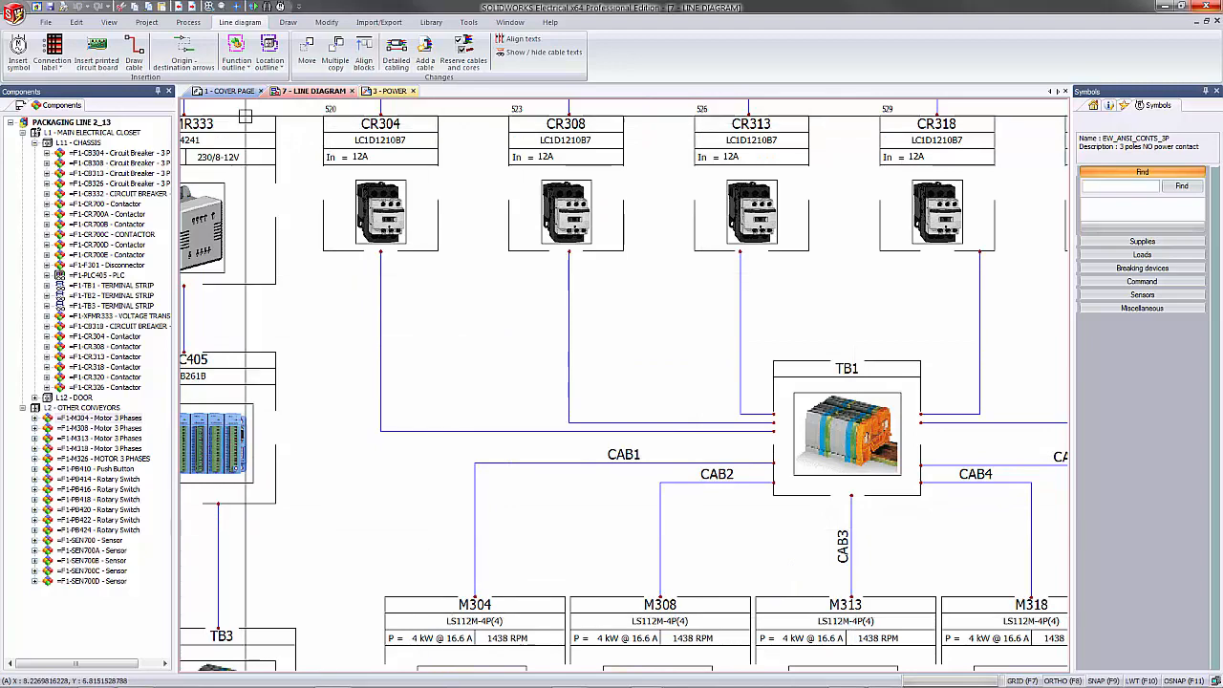
click(387, 90)
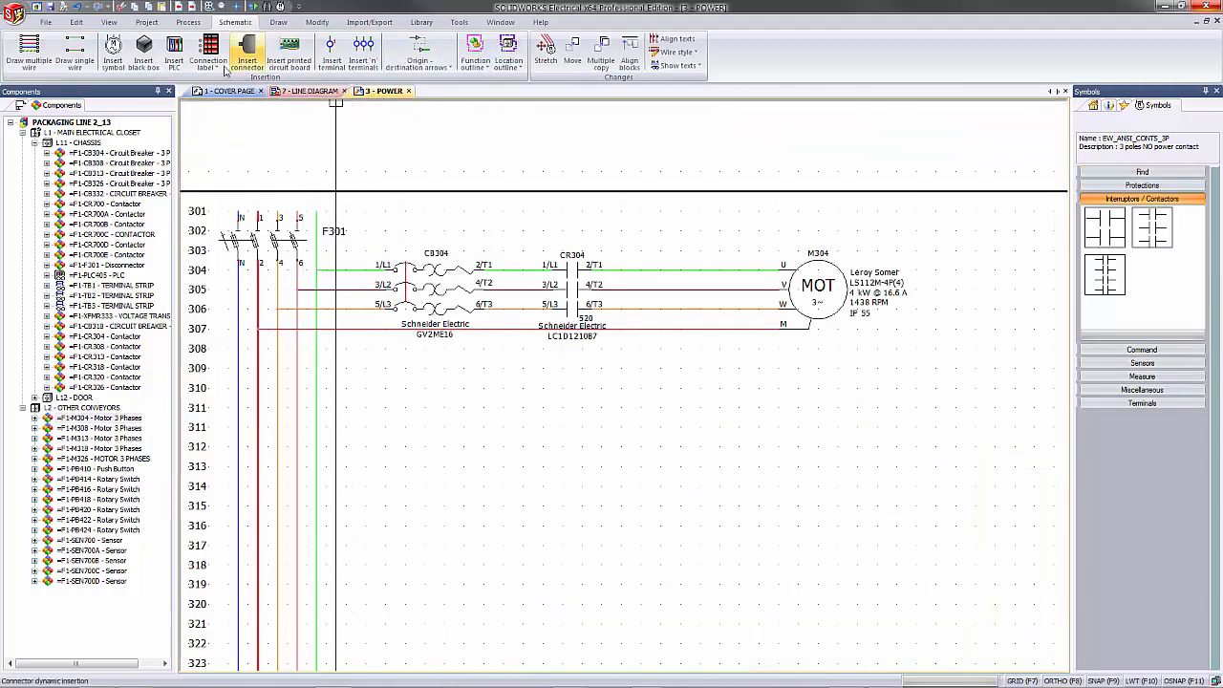
click(363, 52)
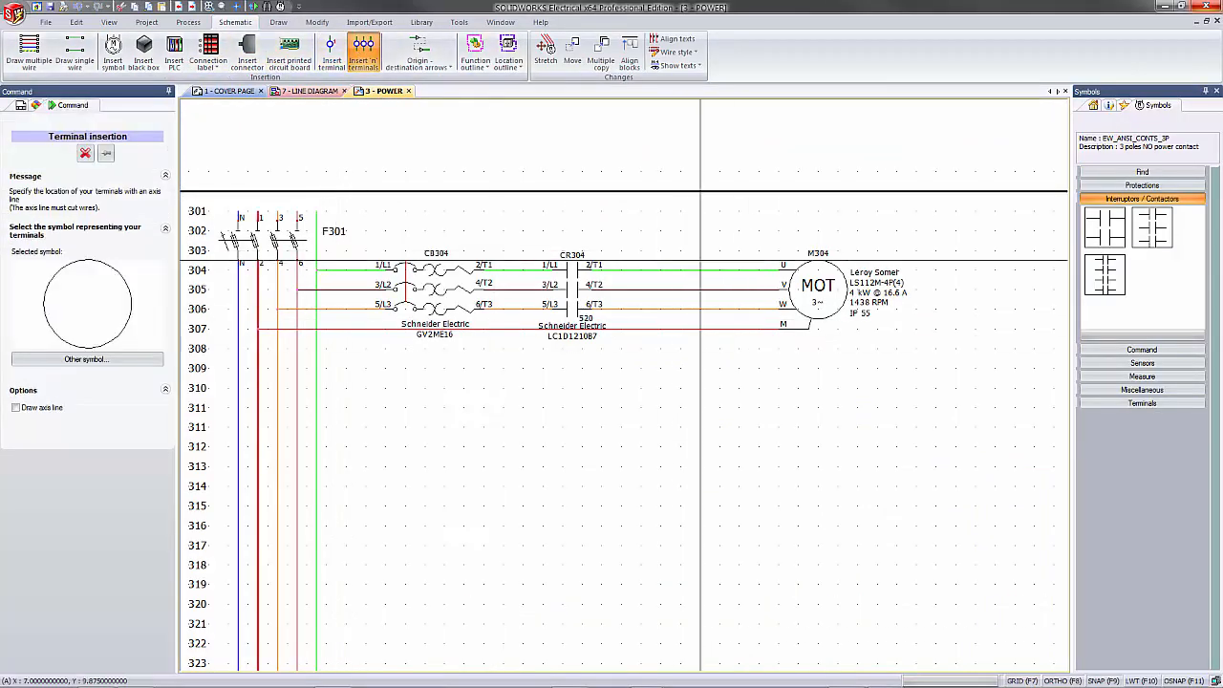
click(700, 259)
click(700, 338)
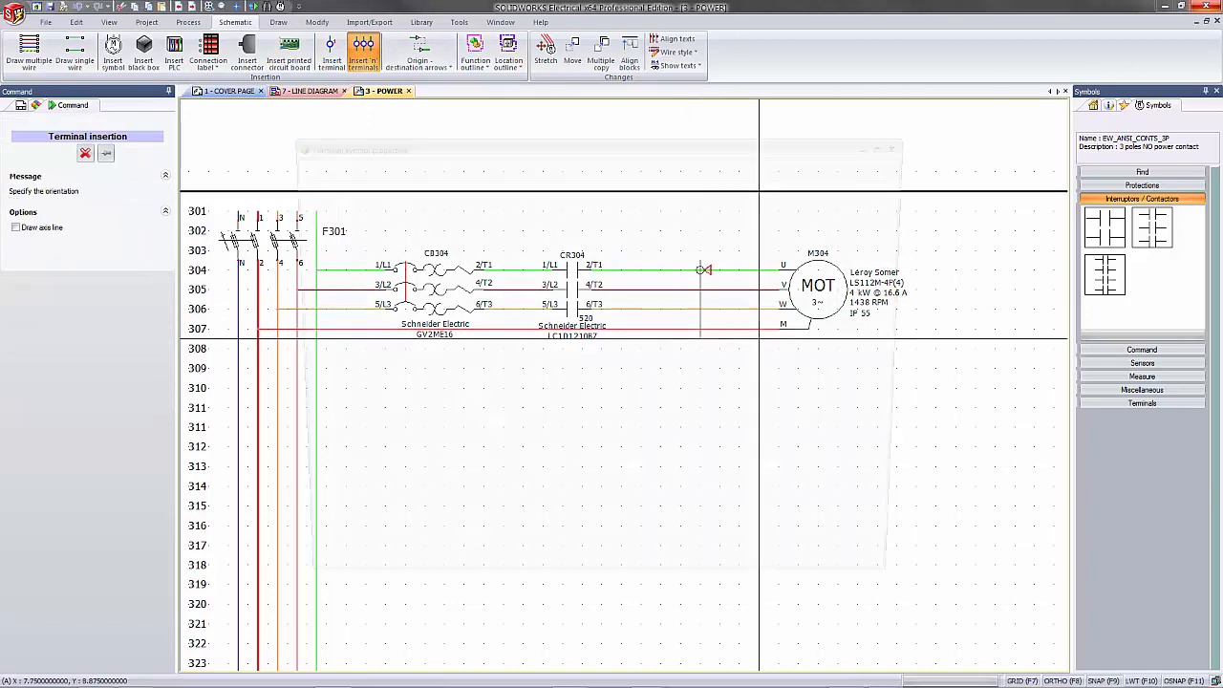
click(735, 587)
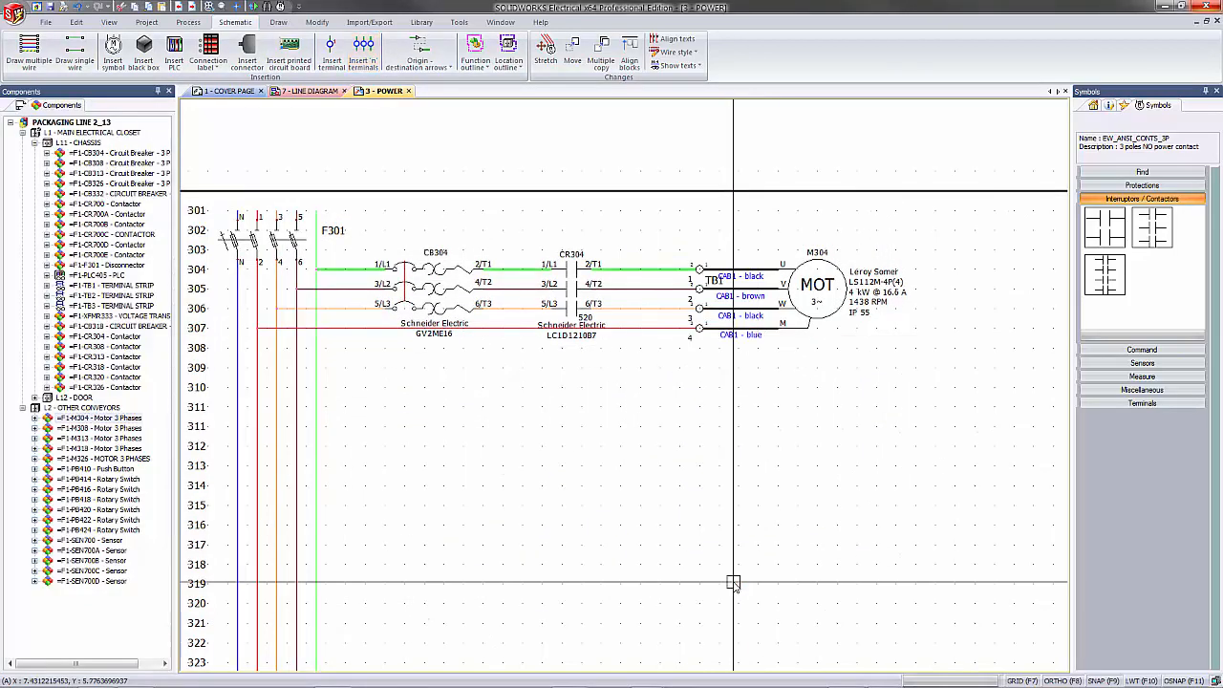
Examine the TB1 terminals and the CAB1 cable cores assigned to the wires feeding motor M304.
scroll(719, 309, up, 2)
middle_drag(718, 340, 579, 392)
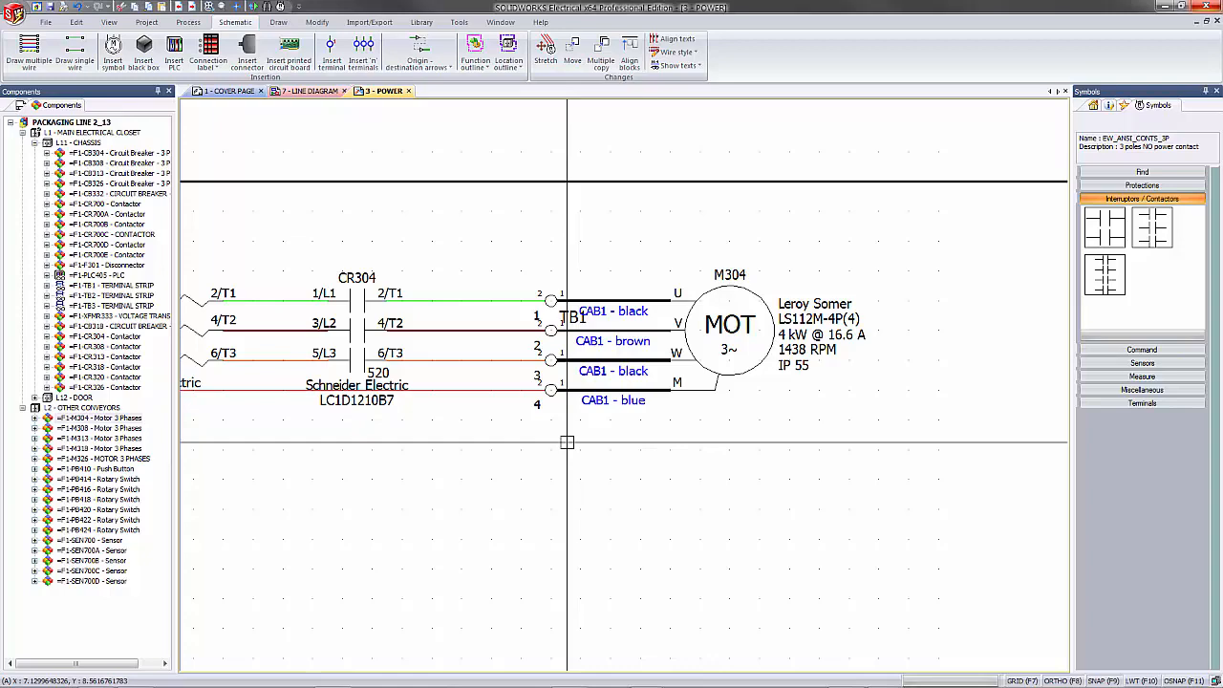
scroll(567, 441, down, 2)
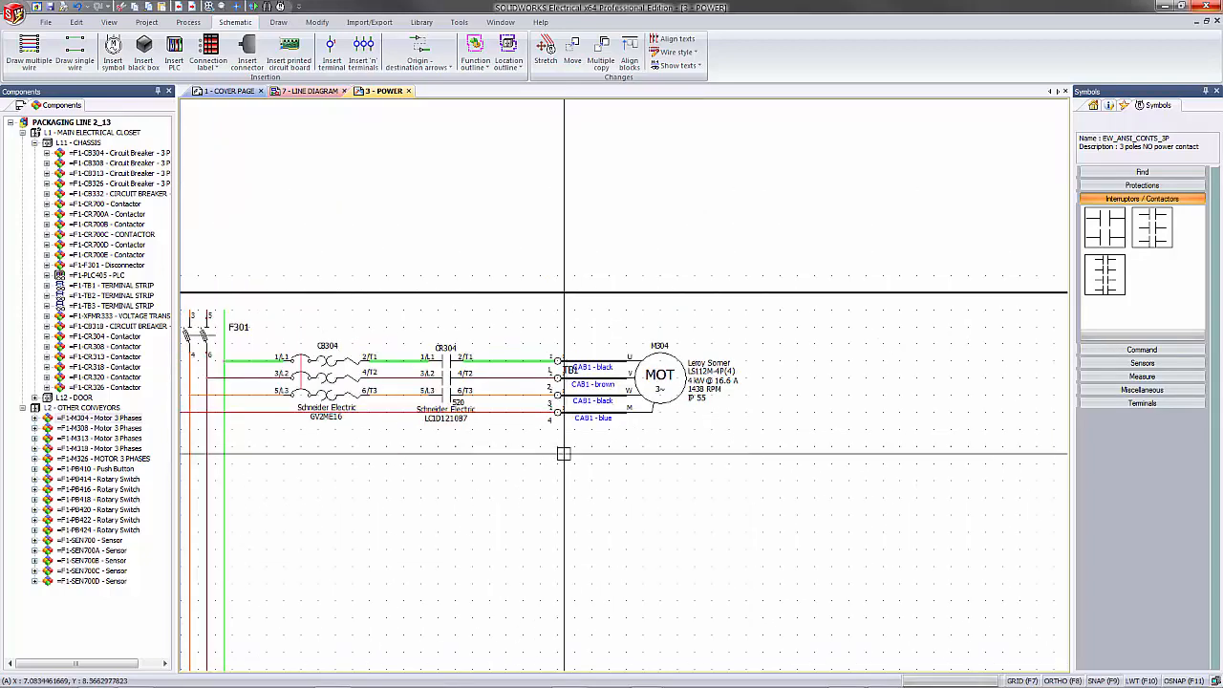
middle_drag(564, 452, 741, 454)
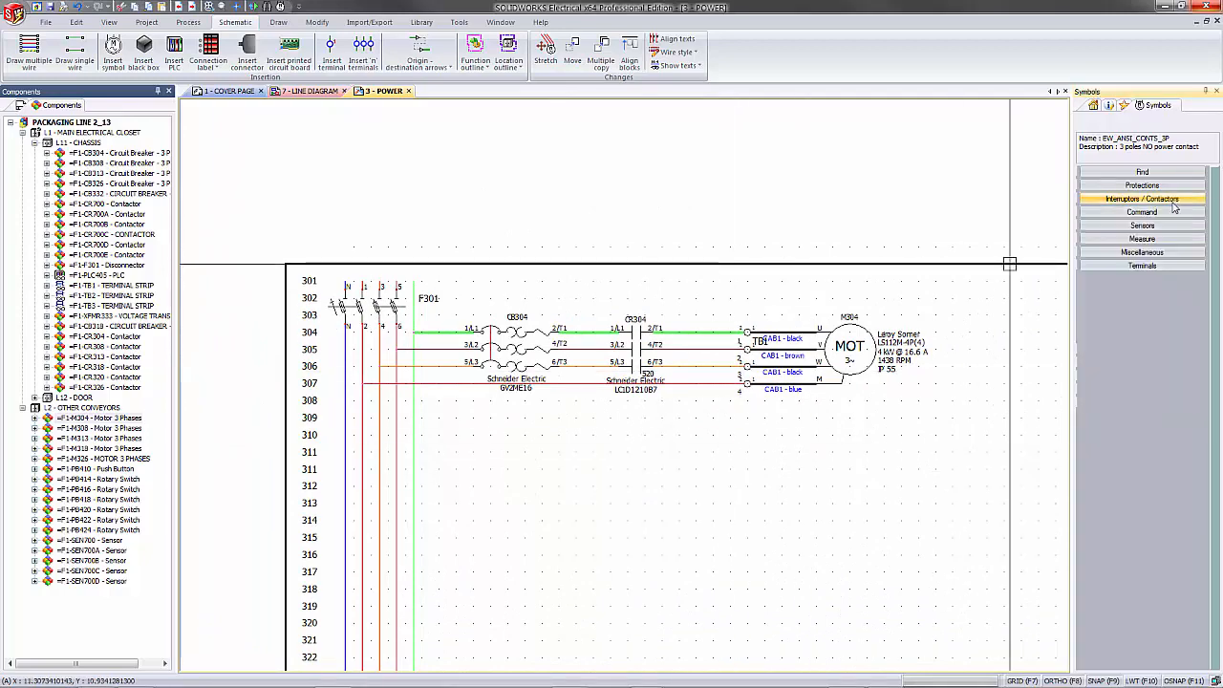
Save the complete M304 motor circuit as a user macro with the name and description "Motor Common".
middle_drag(888, 535, 804, 394)
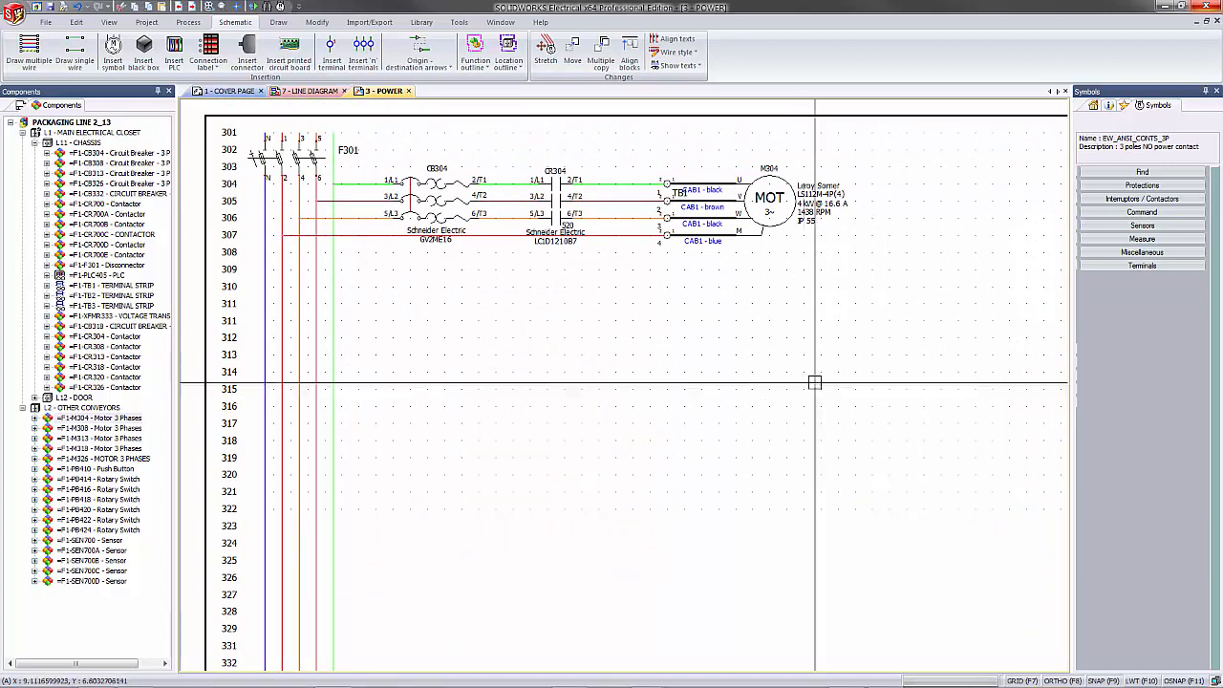
click(1125, 107)
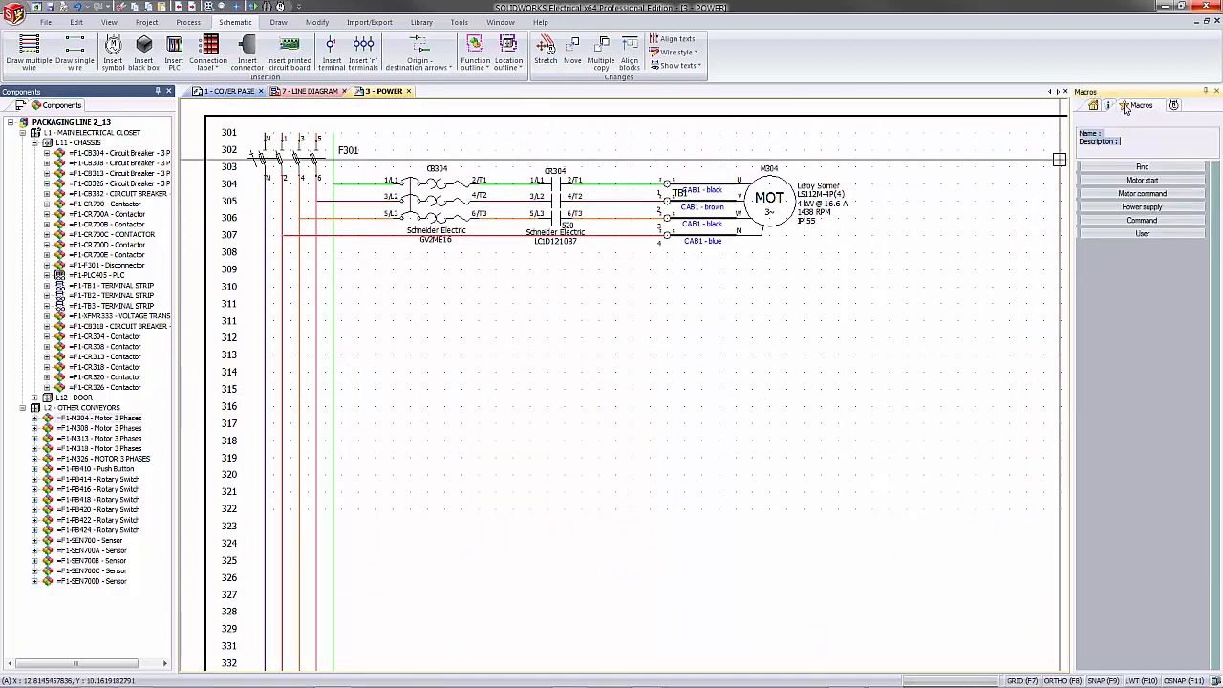
click(1142, 233)
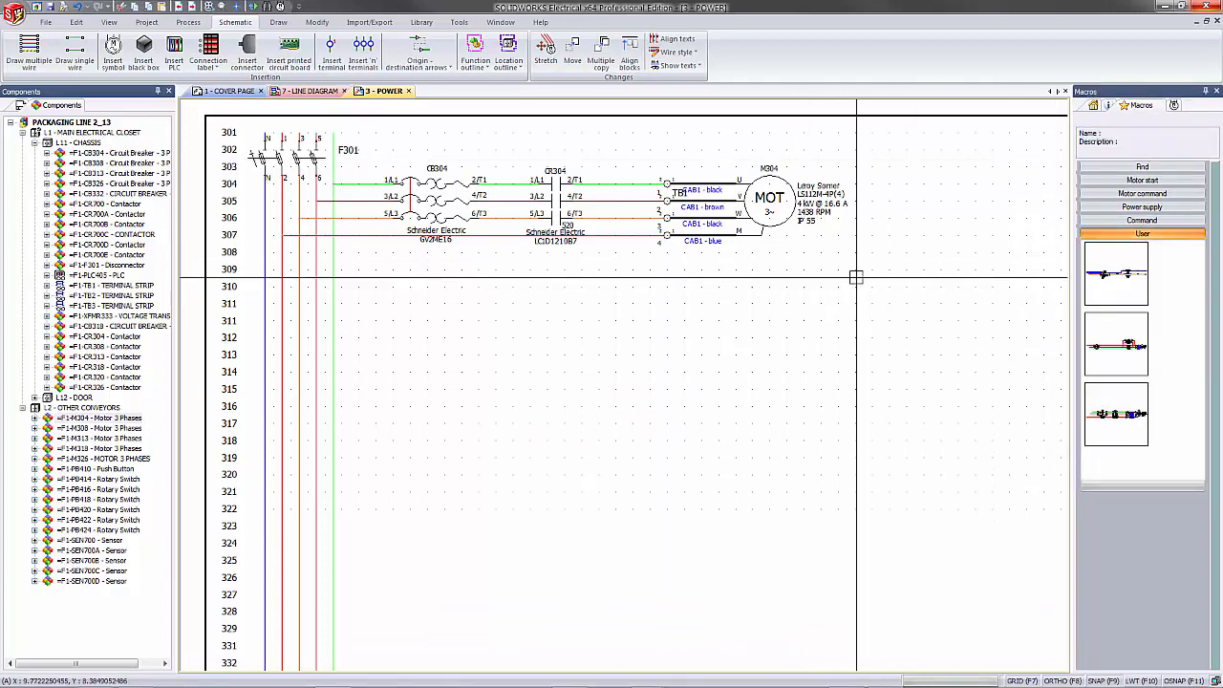
click(900, 310)
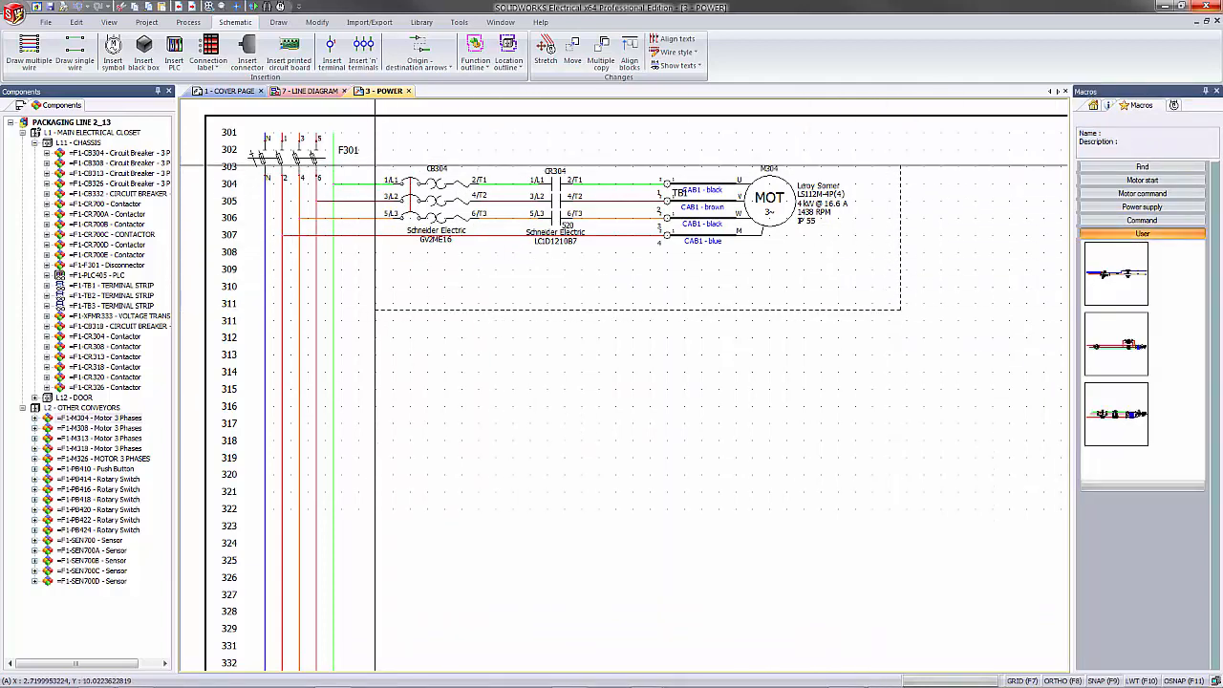
click(373, 163)
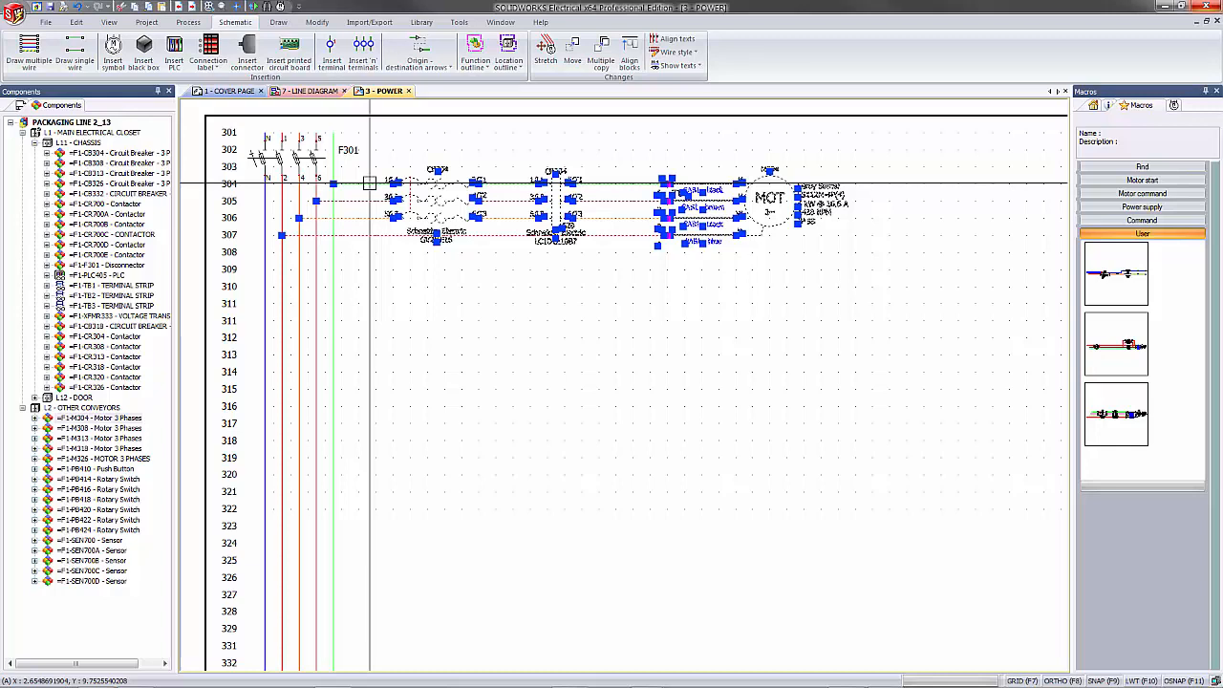
drag(370, 181, 1175, 399)
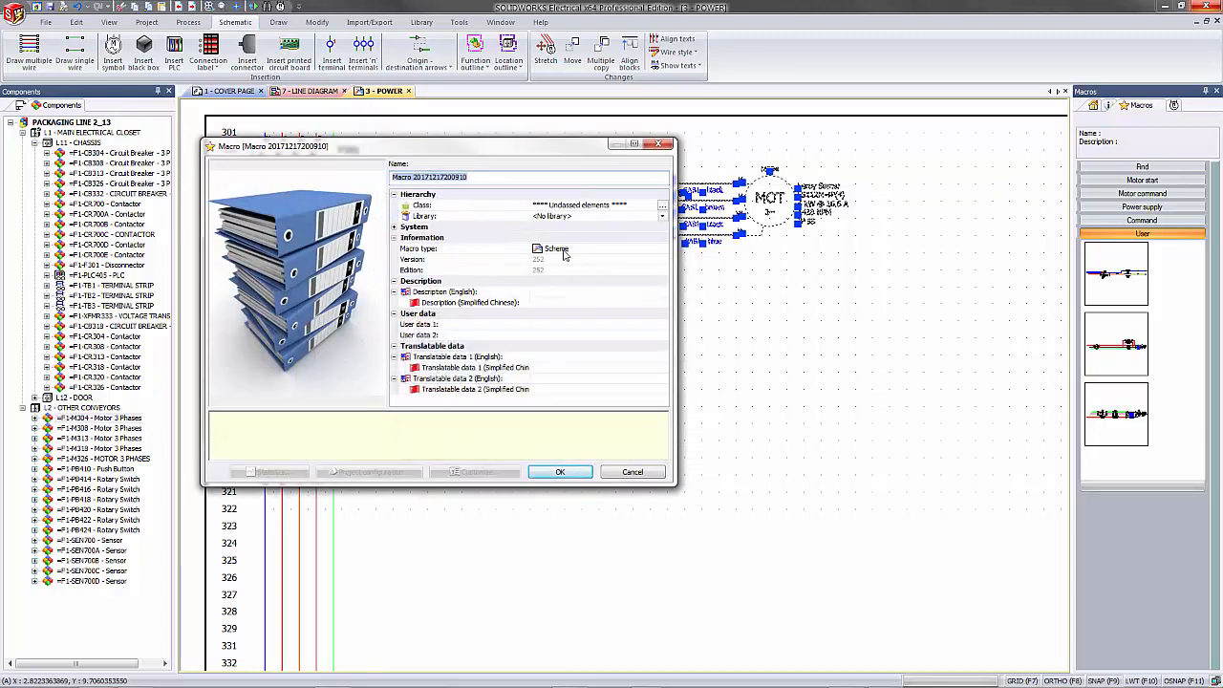
text(Motor)
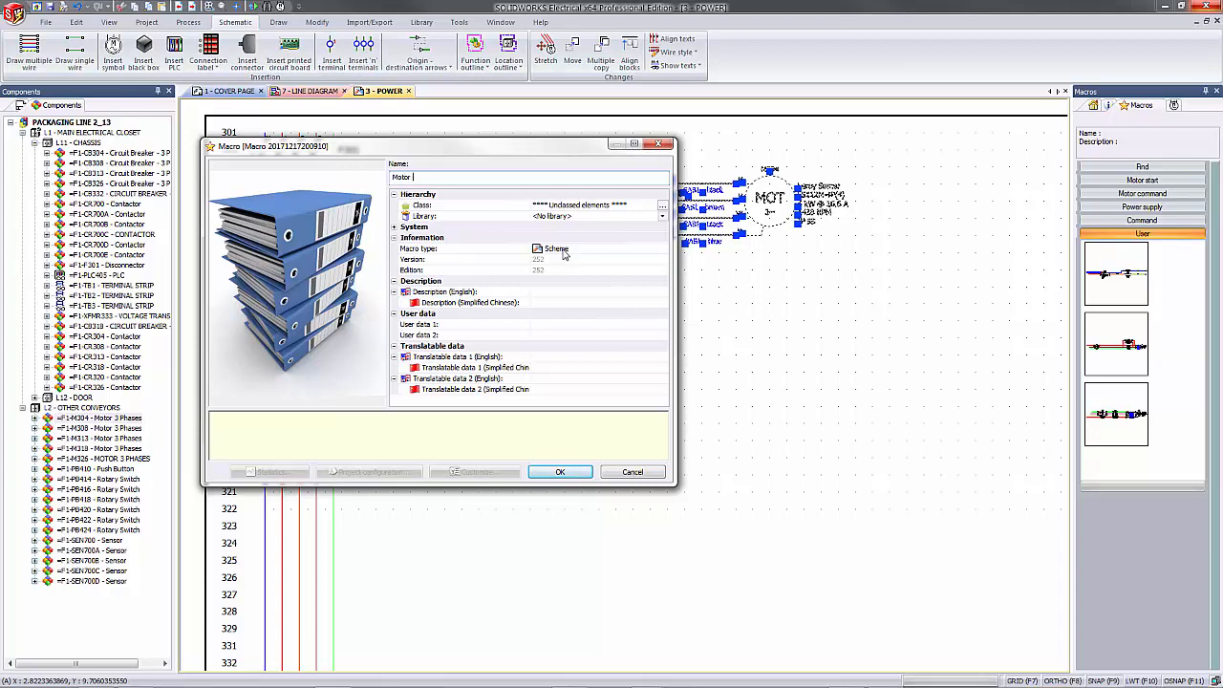
text( Common)
click(578, 296)
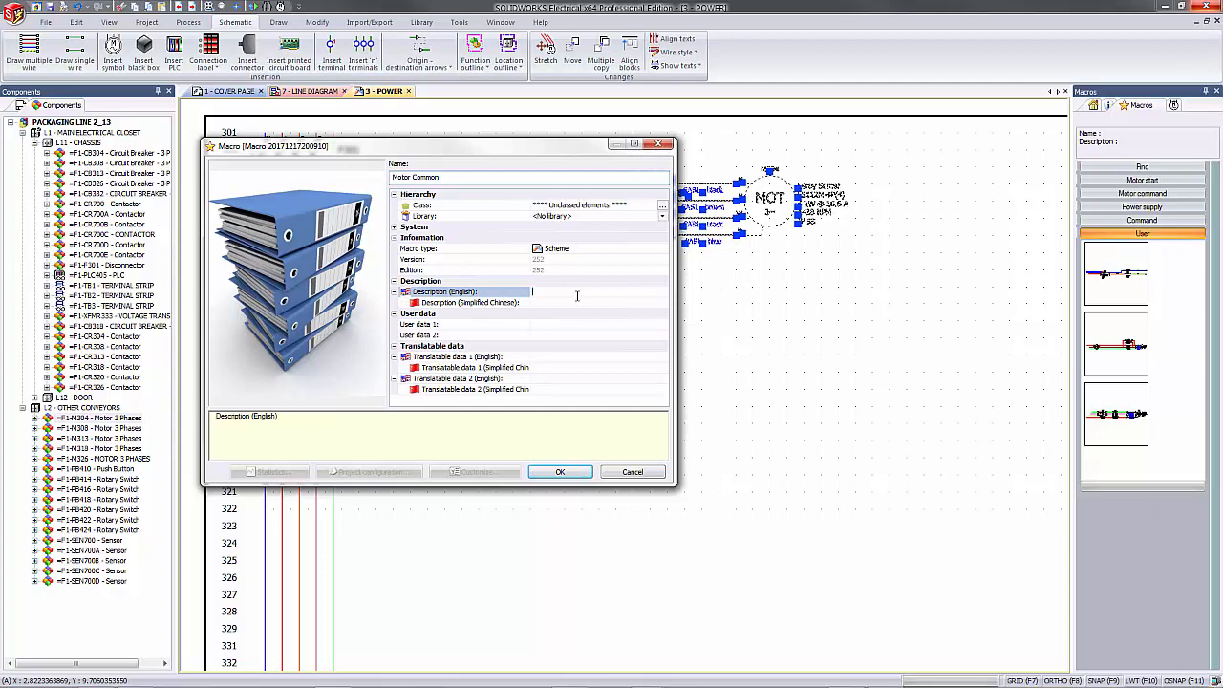
click(560, 472)
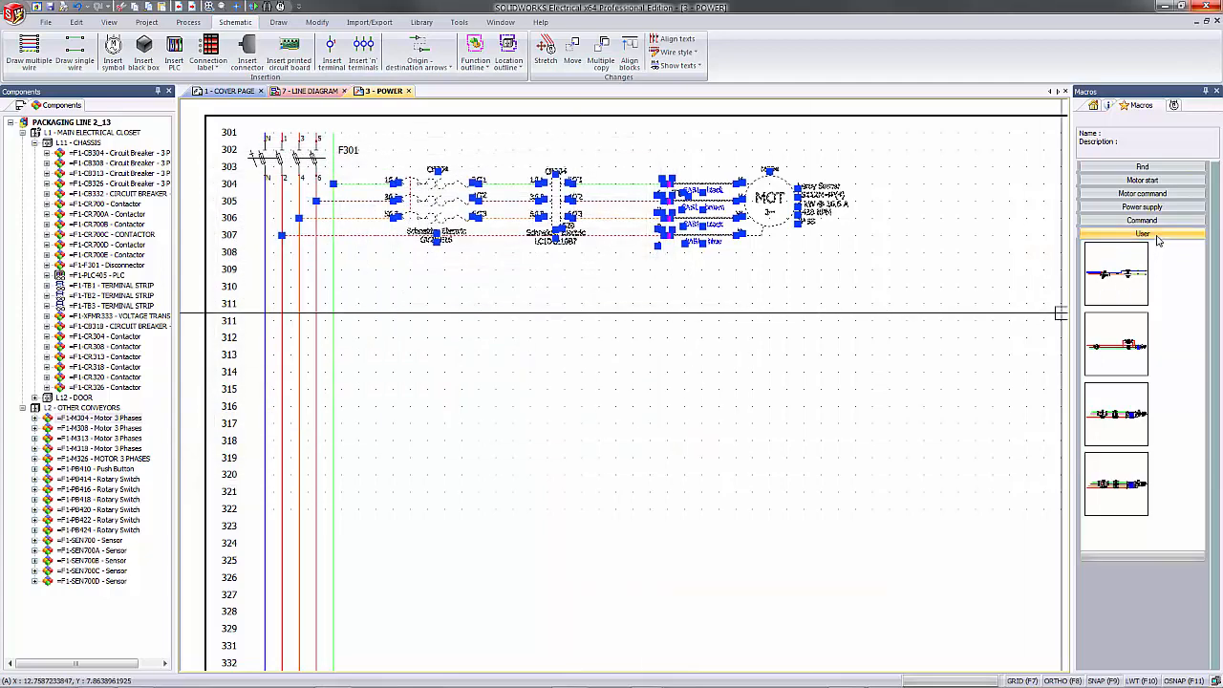
click(1157, 236)
key(Escape)
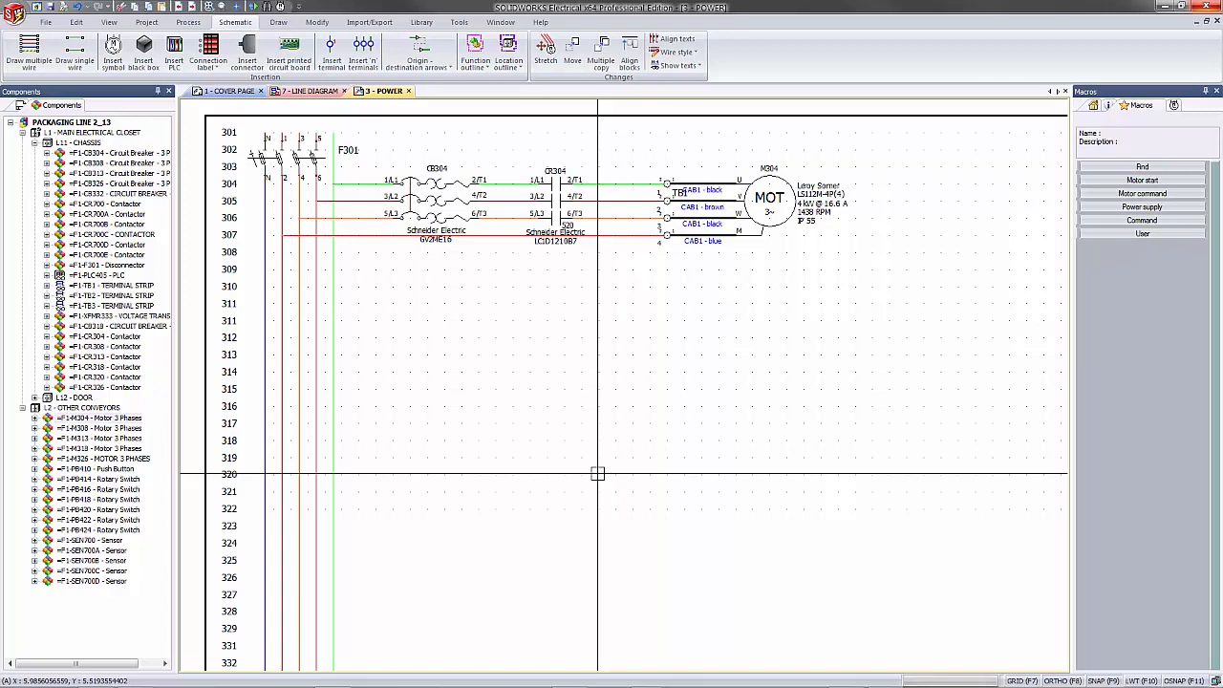
Search the macros for "mot" and place the Motor Common macro on the power lines at line 308, below the M304 circuit.
click(1173, 168)
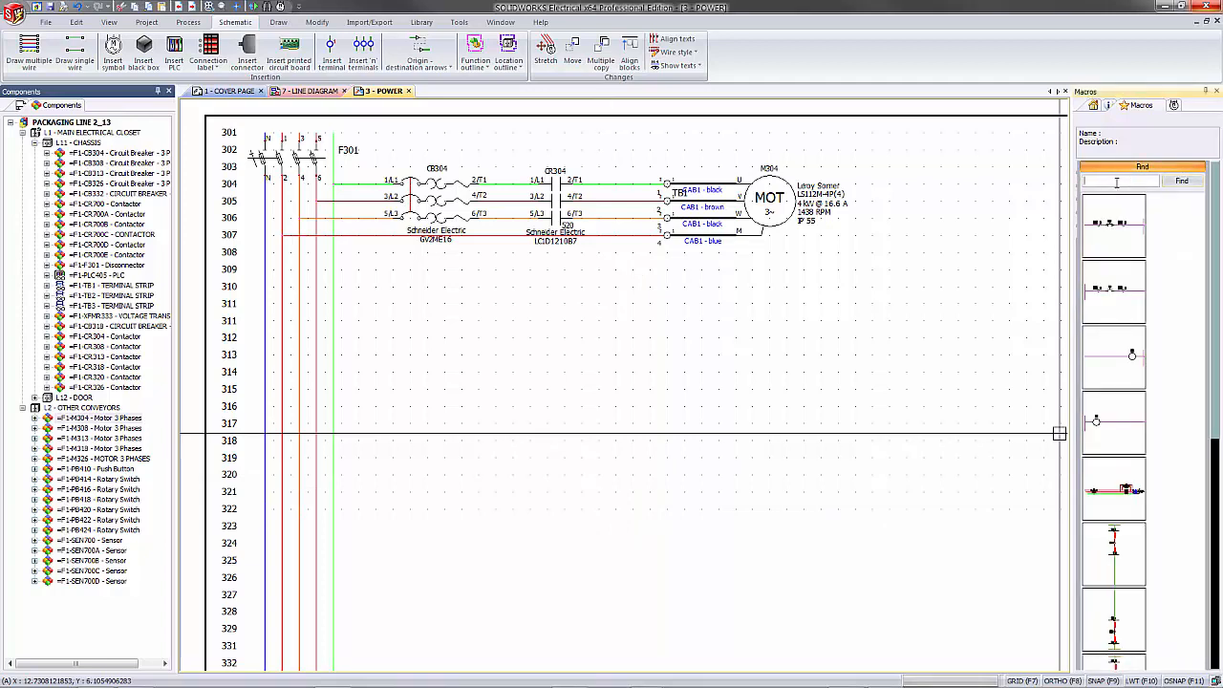
key(Return)
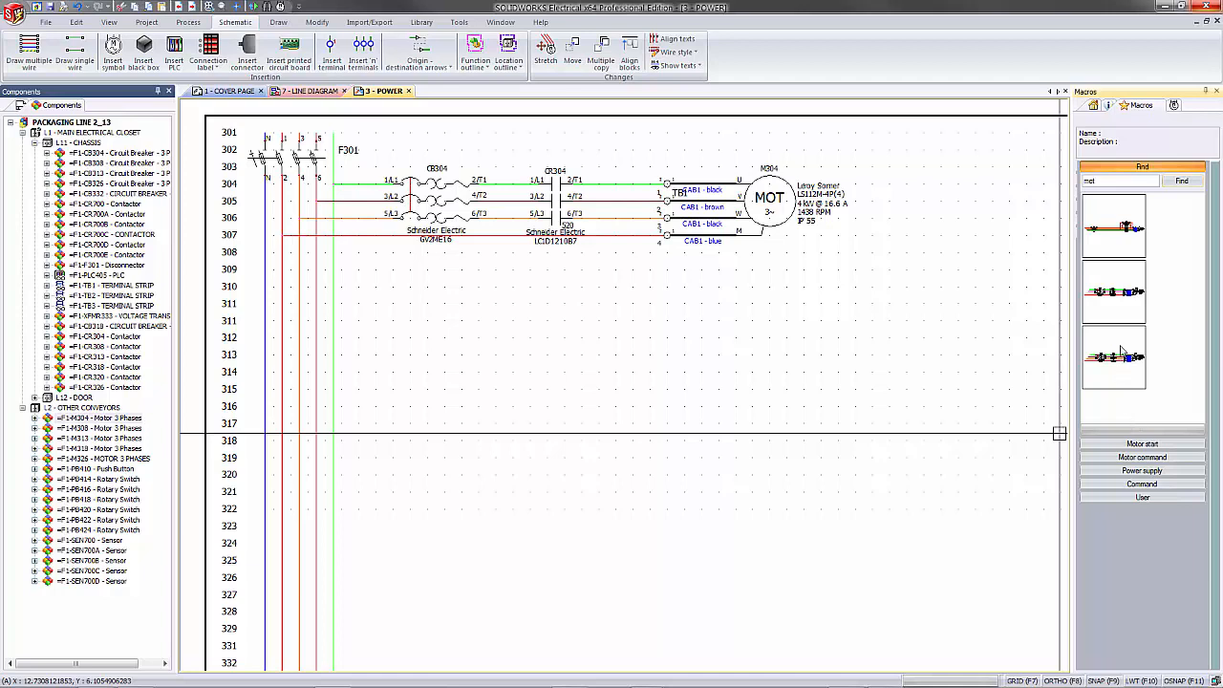
drag(1127, 356, 269, 386)
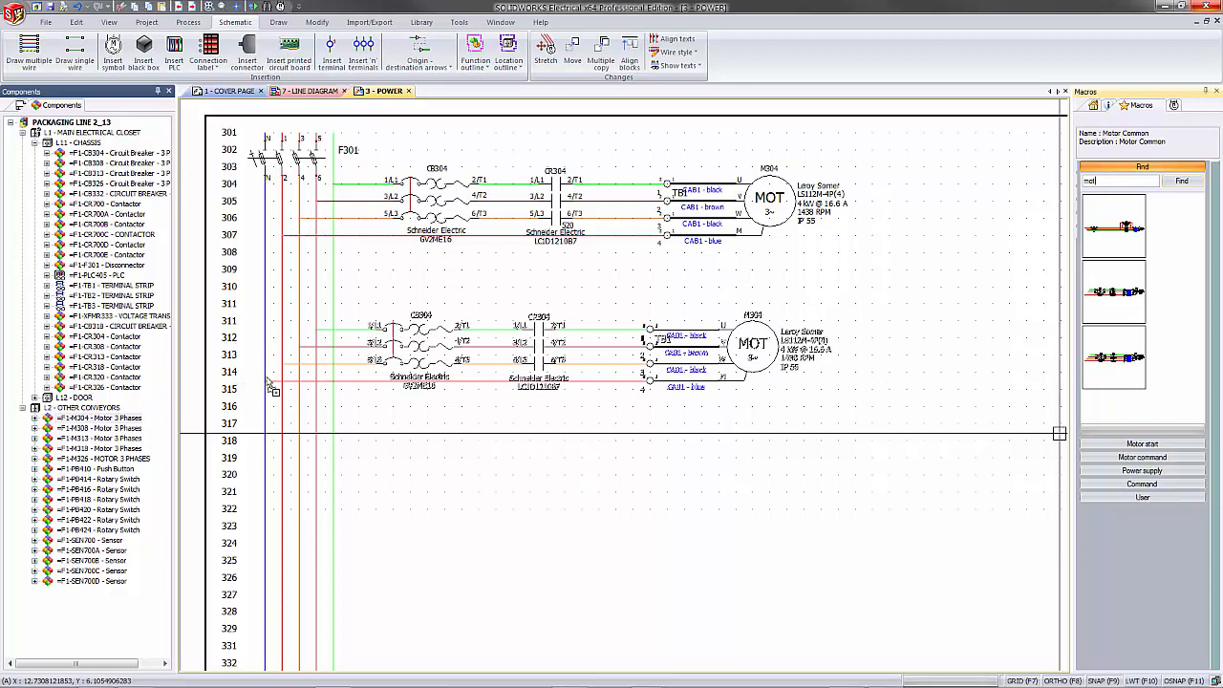
click(269, 384)
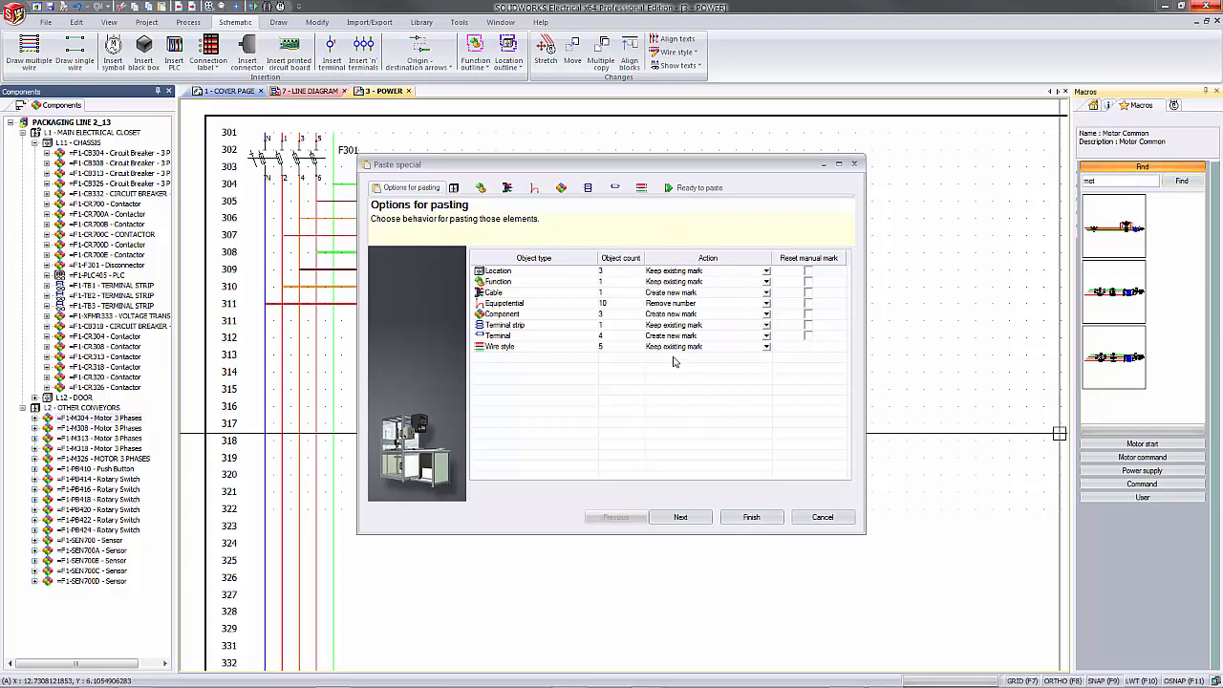
In the paste settings for components, associate the copied breaker CB304 with the existing CB308 in the L11 - CHASSIS location.
click(523, 318)
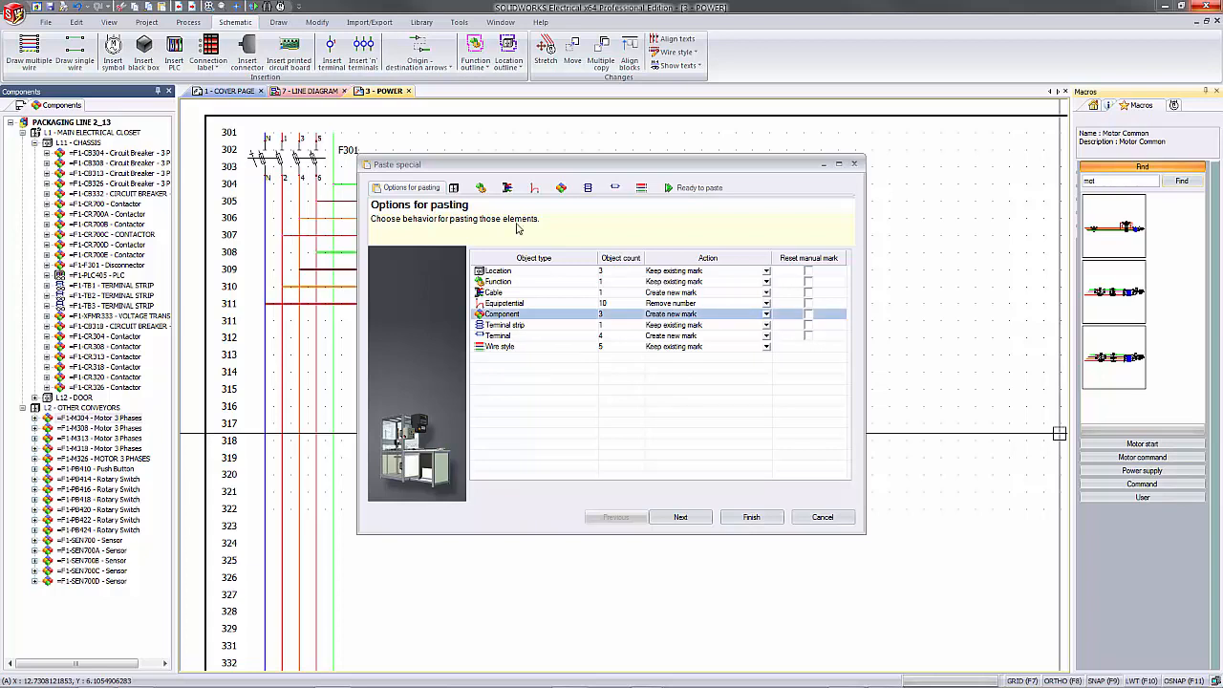
click(561, 187)
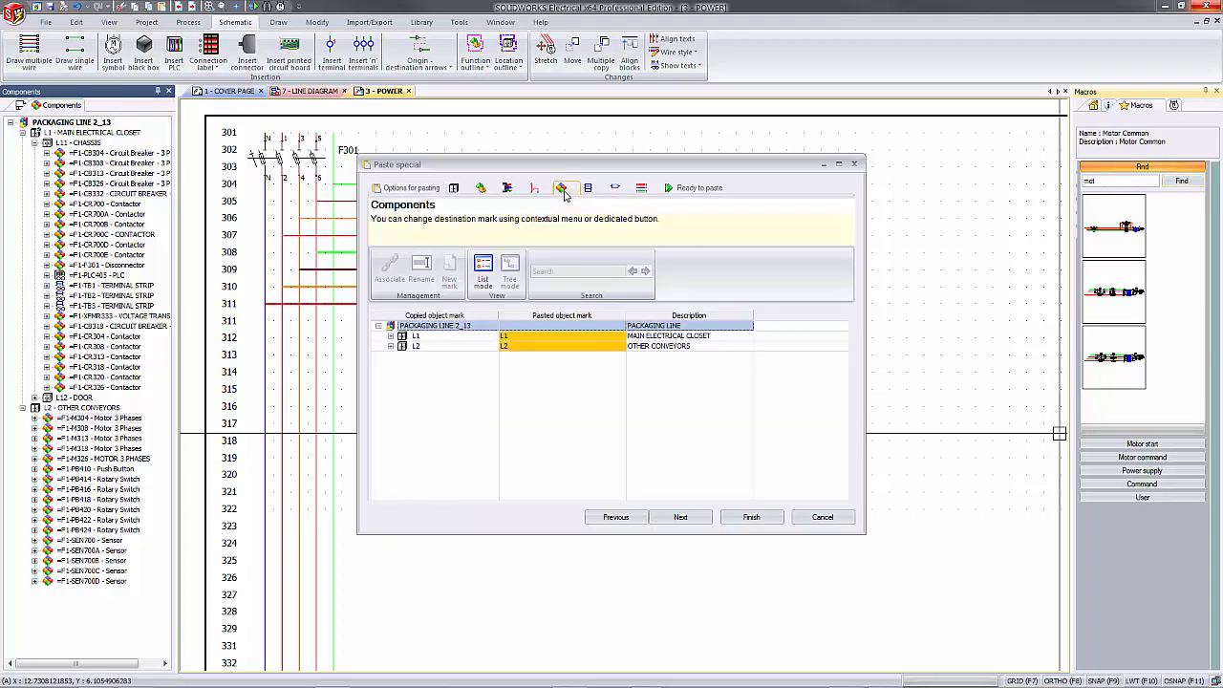
click(390, 337)
click(391, 355)
click(403, 346)
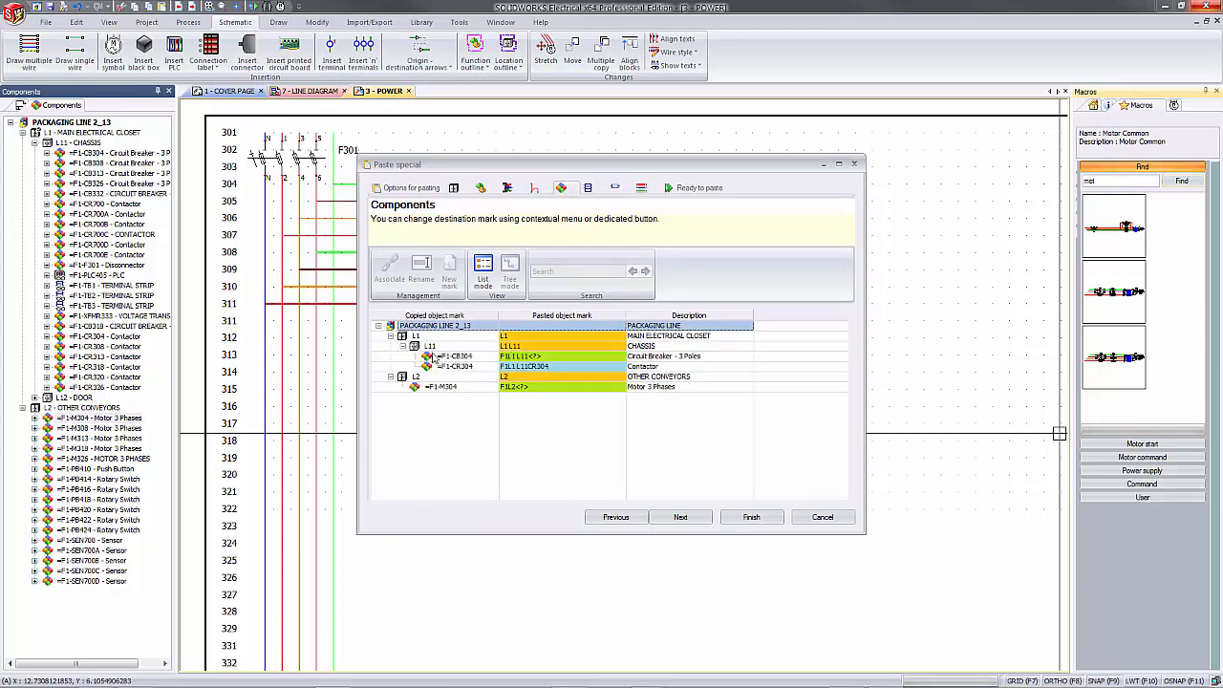
right_click(480, 356)
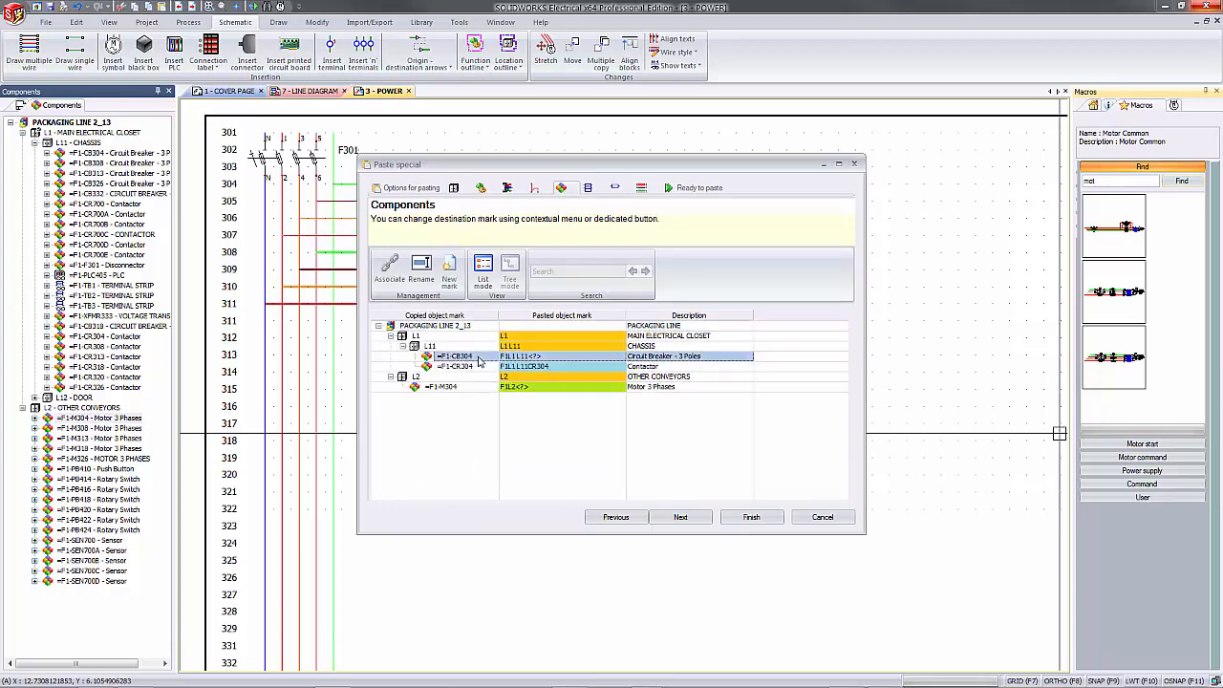
click(521, 366)
click(524, 223)
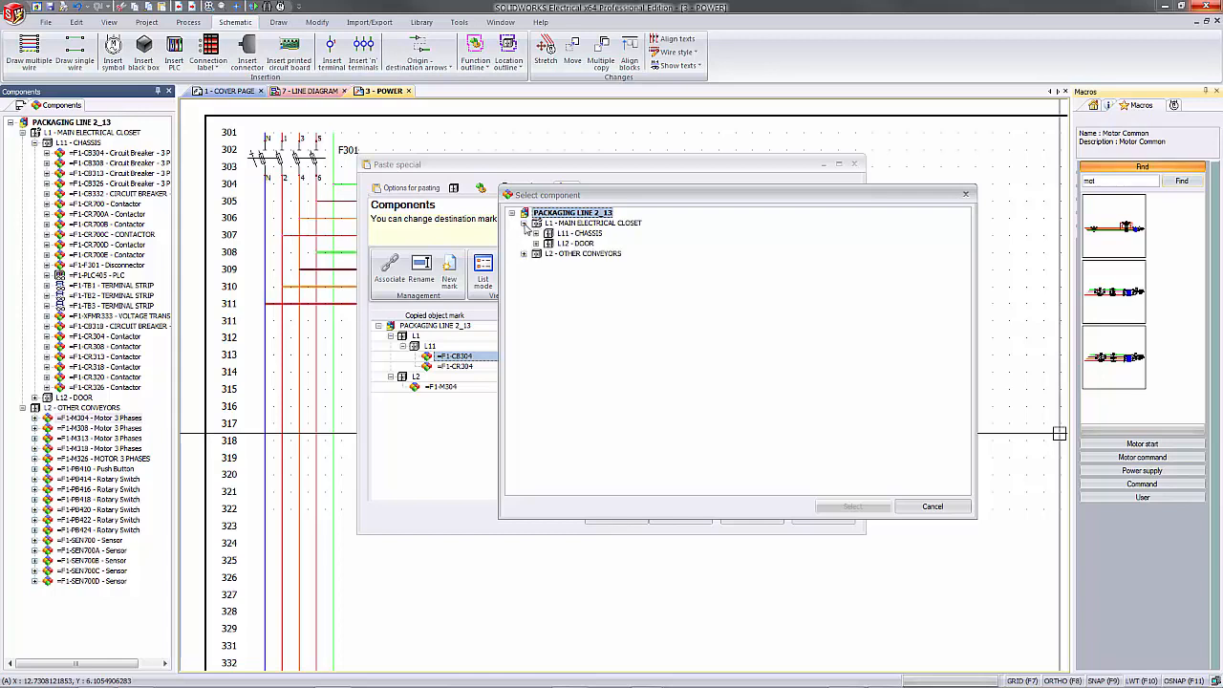
click(536, 233)
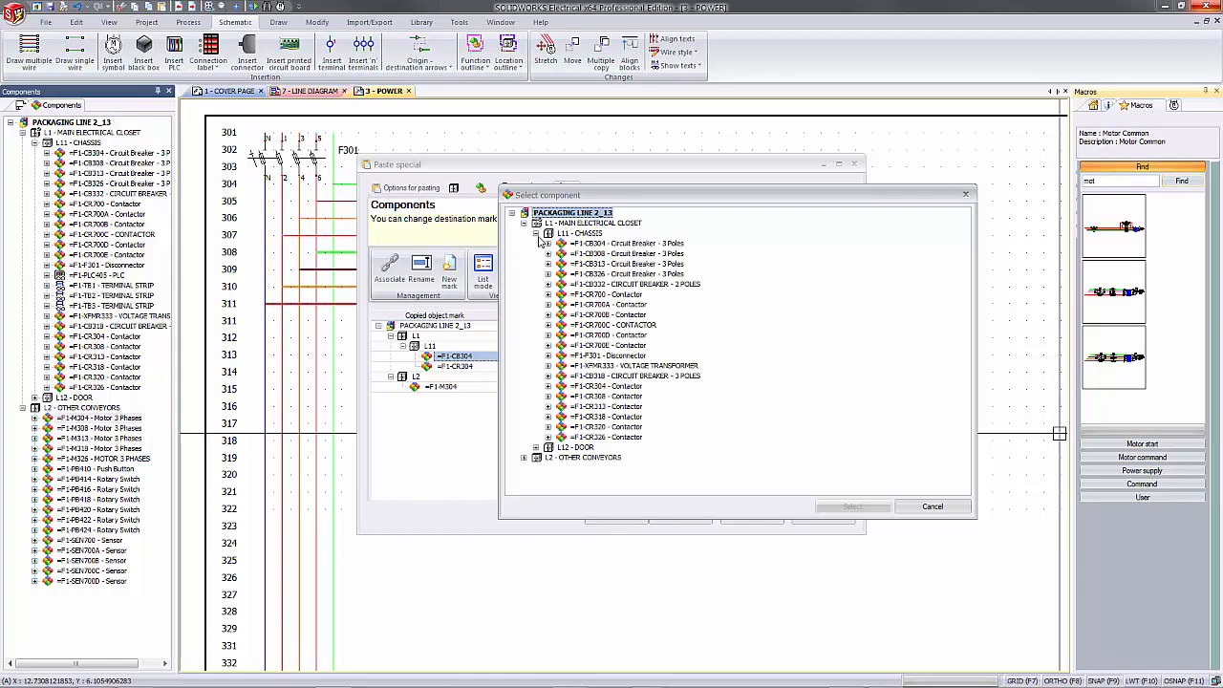
click(648, 254)
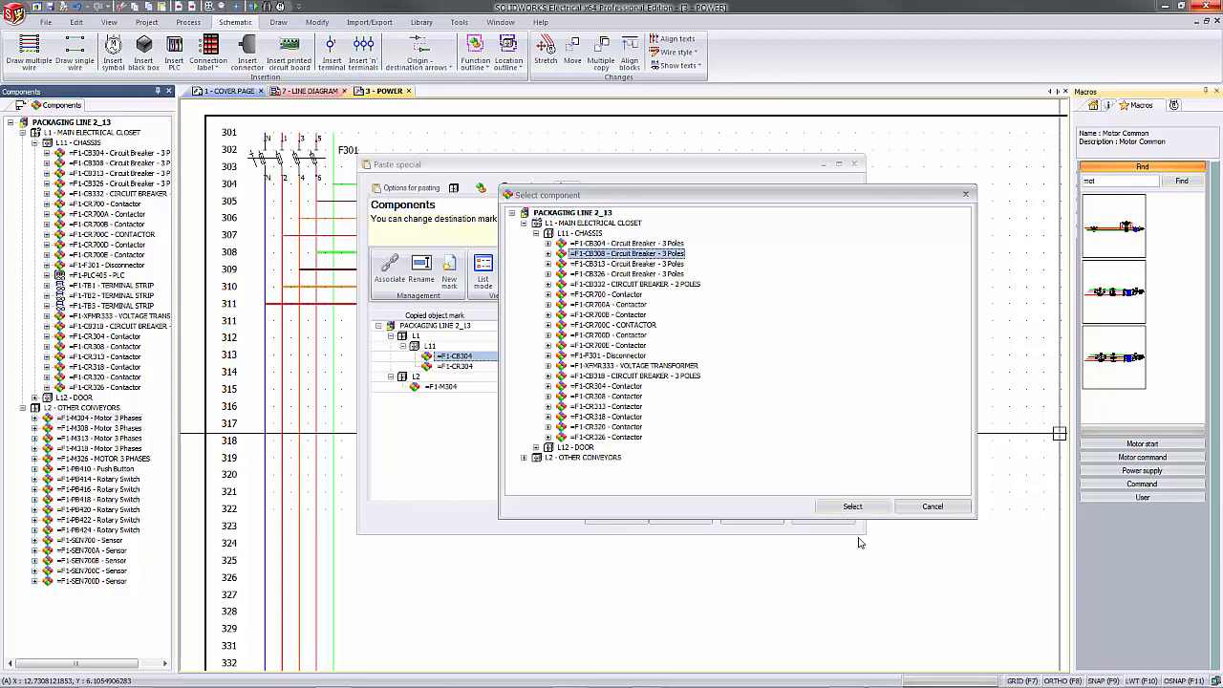
click(859, 506)
Associate the copied contactor CR304 with the existing CR308 in the L11 - CHASSIS location.
click(457, 368)
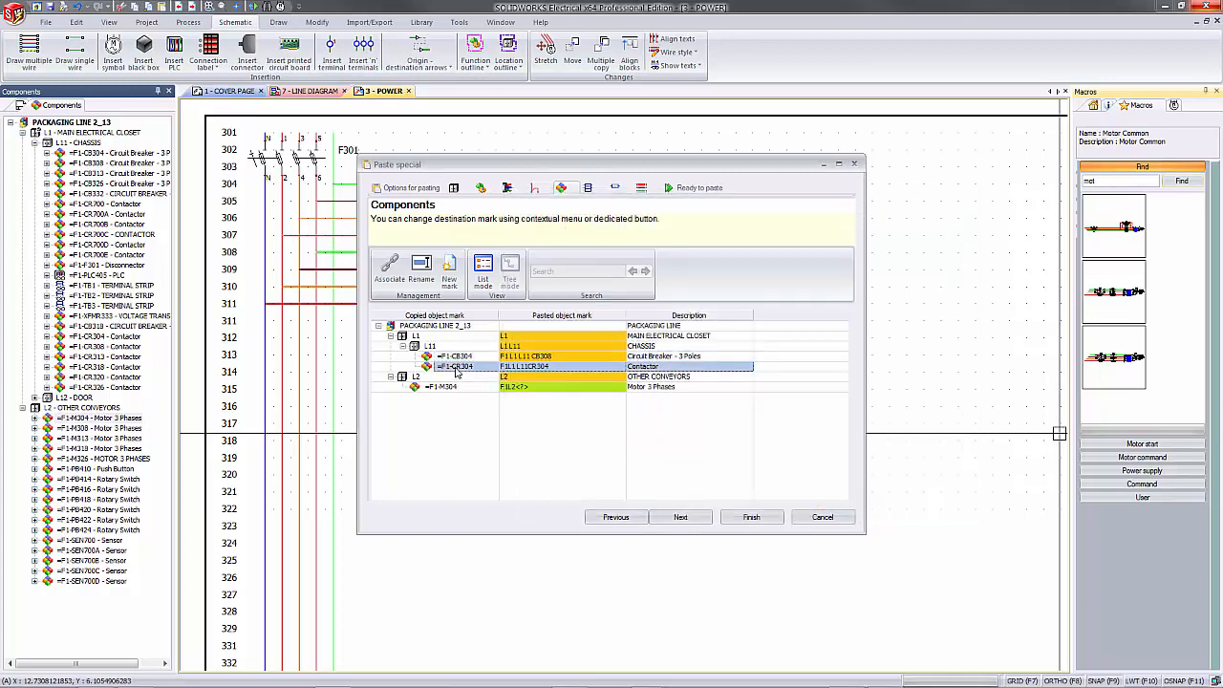
right_click(456, 371)
click(473, 379)
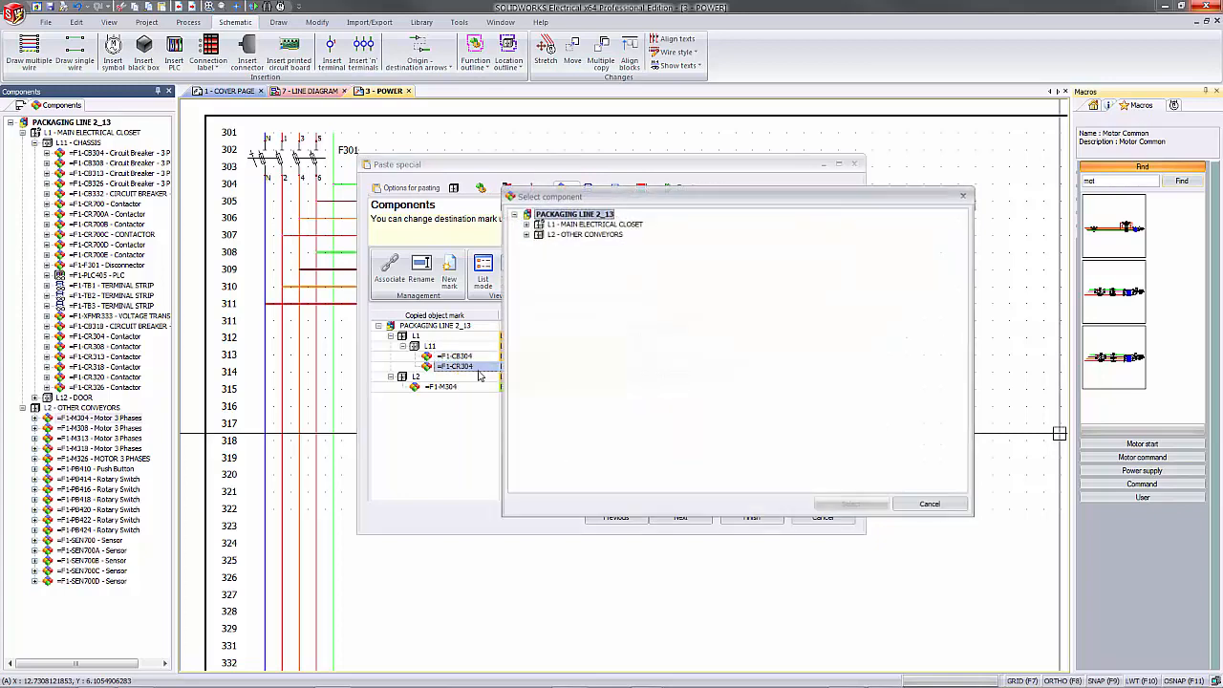
click(524, 223)
click(536, 233)
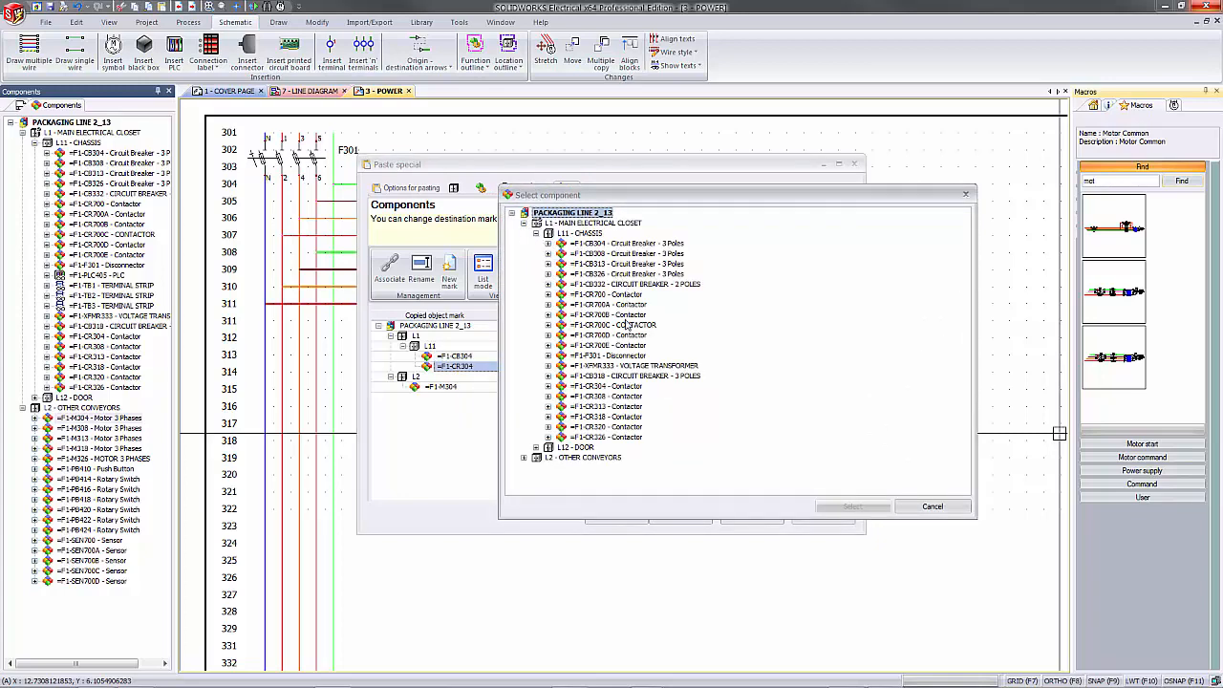
click(616, 396)
click(857, 506)
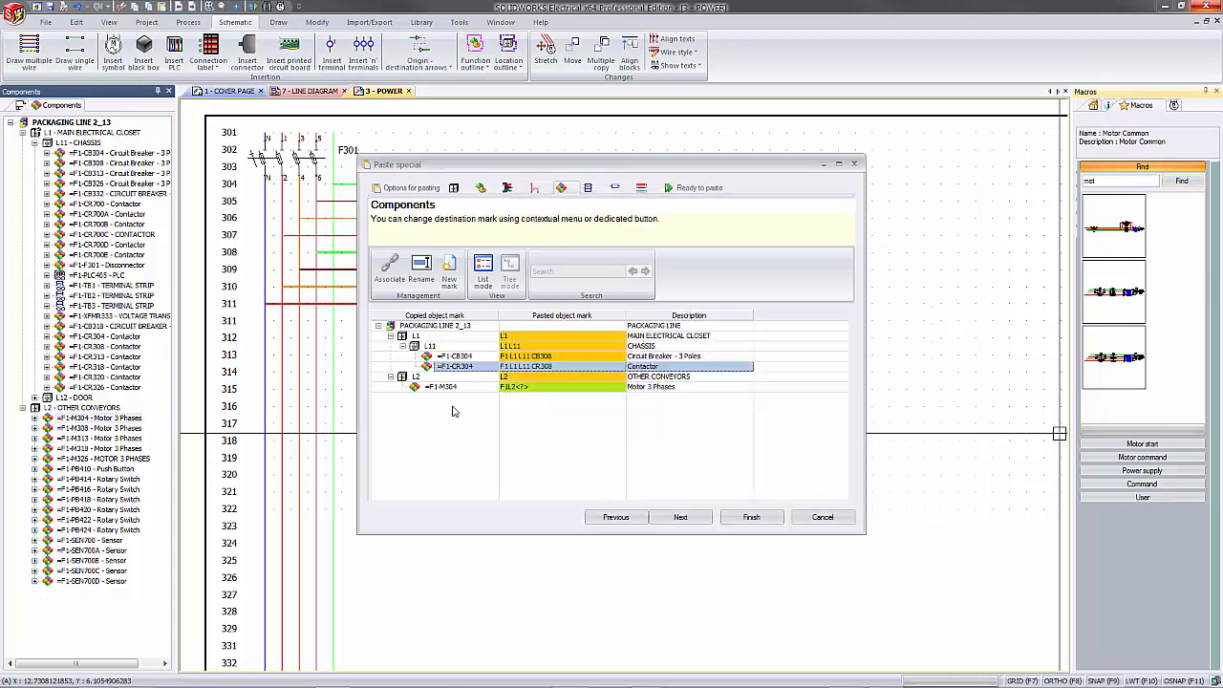
Associate the copied motor M304 with the existing M308 in L2 - OTHER CONVEYORS and finish the paste.
right_click(445, 387)
click(483, 392)
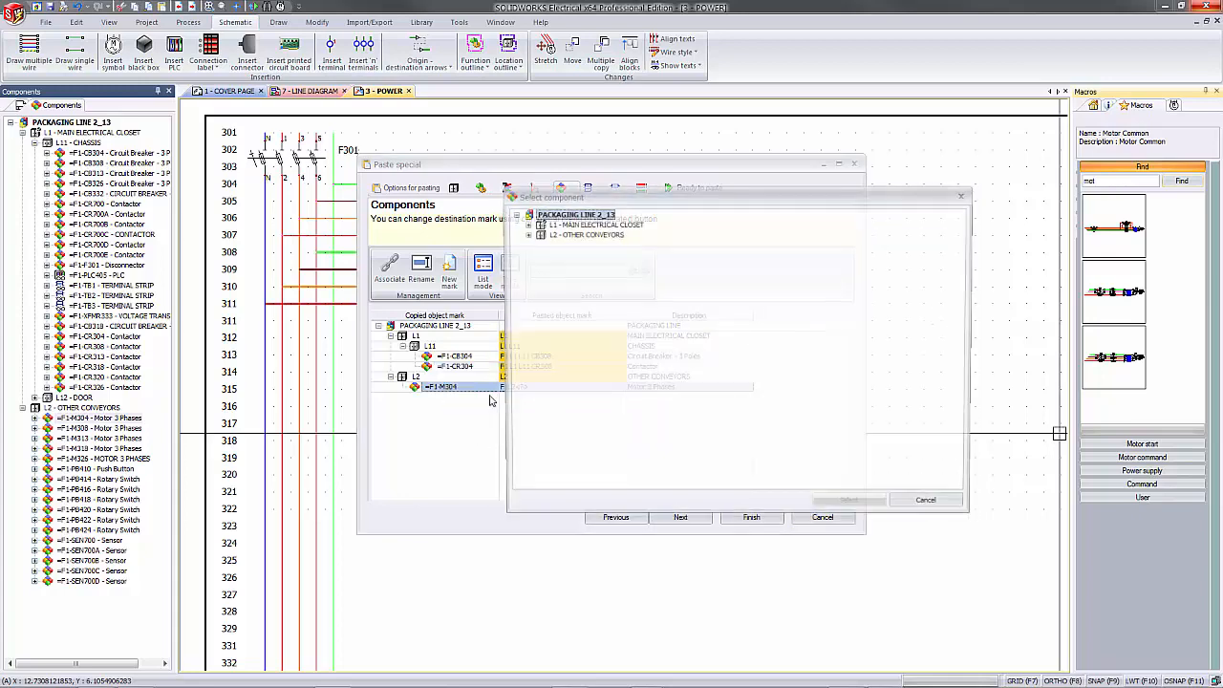
click(524, 234)
click(607, 252)
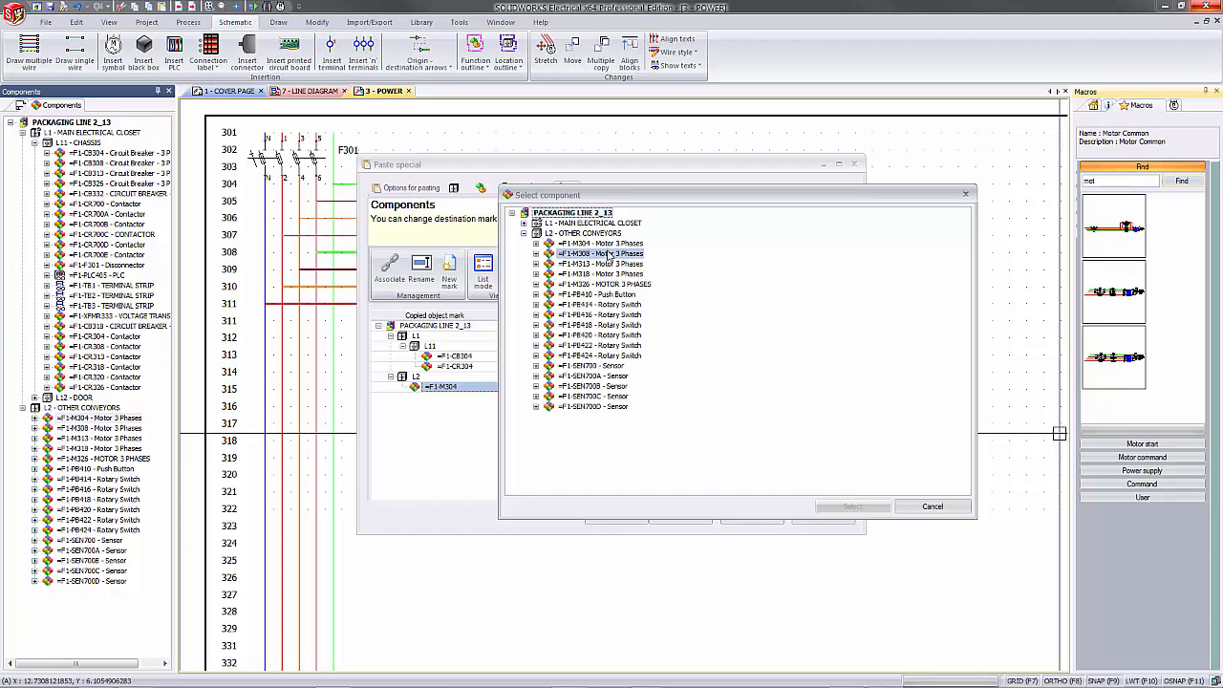
click(853, 506)
click(744, 516)
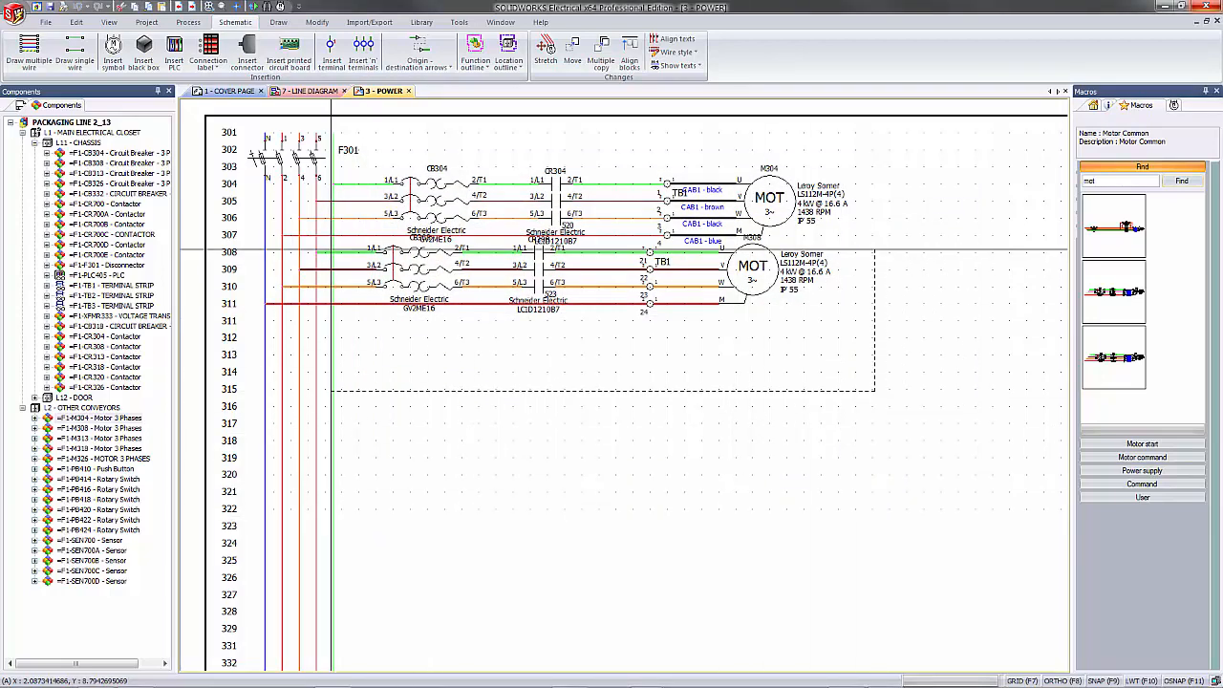
Move the pasted M308 motor circuit down by about half a line, away from the M304 circuit above.
click(327, 251)
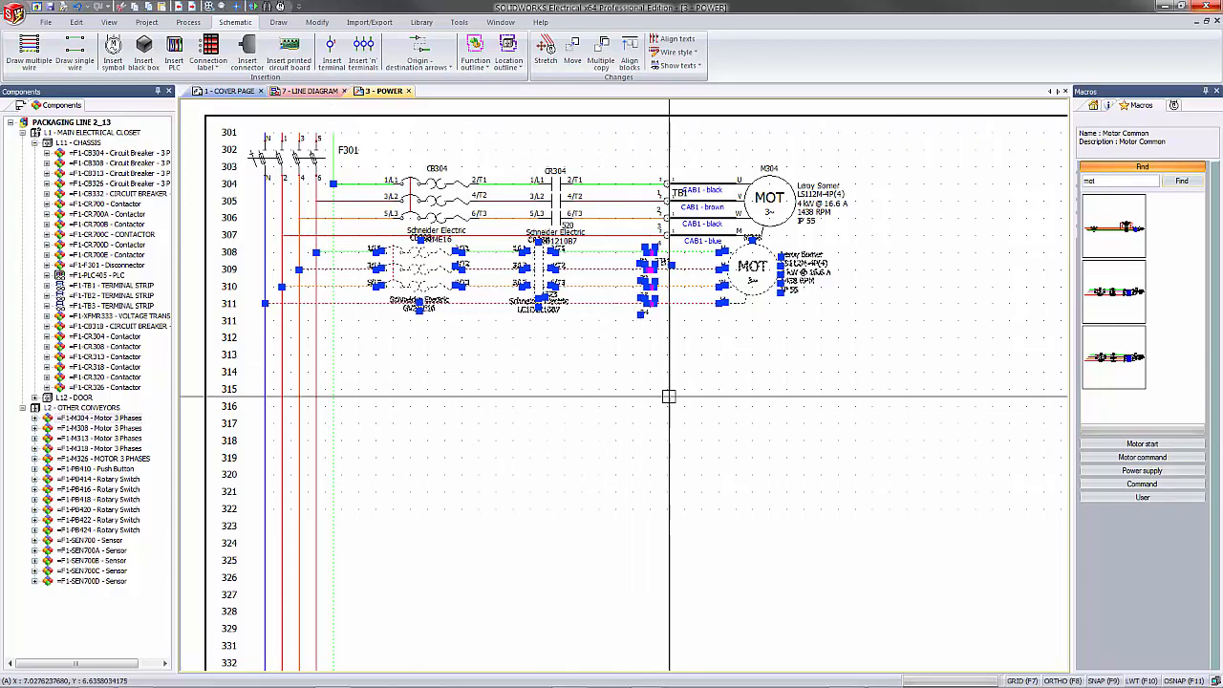
key(m)
click(837, 339)
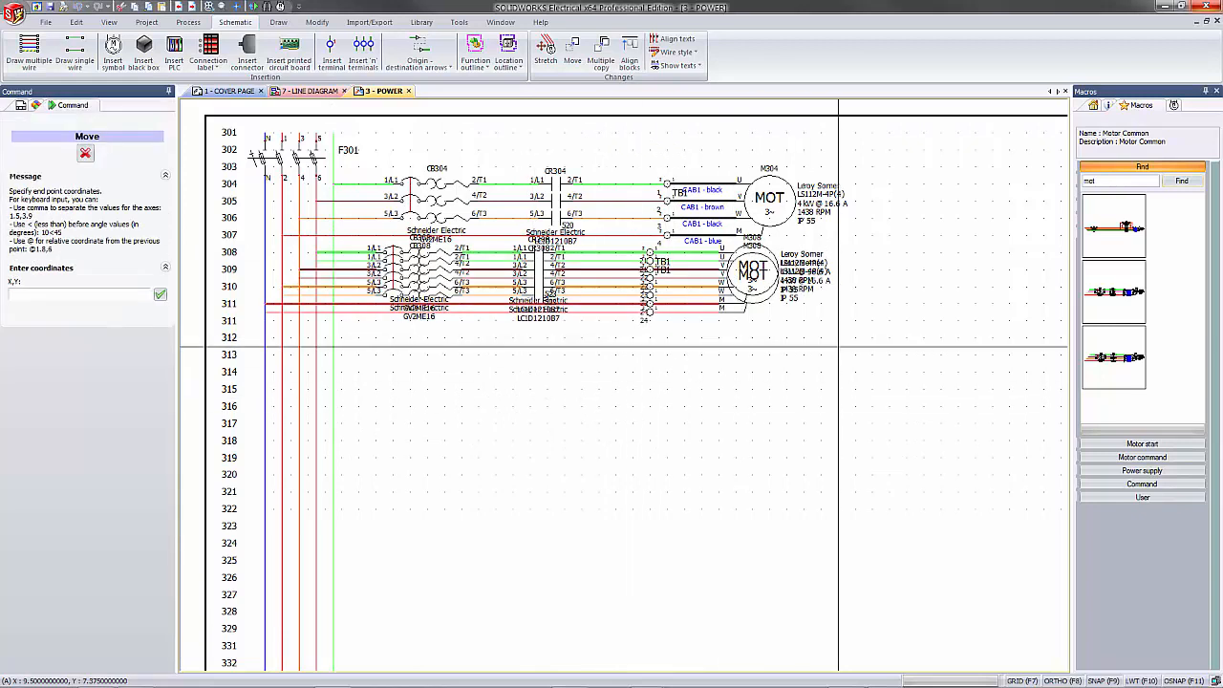
click(837, 346)
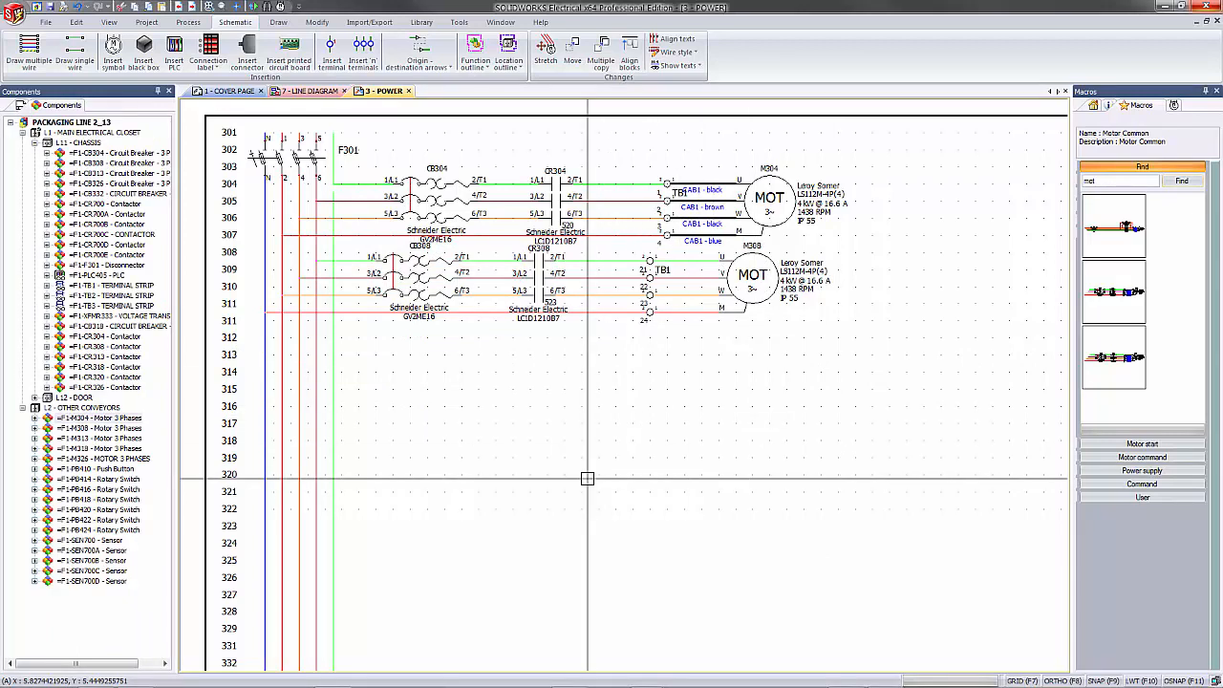
Place the Motor 5 macro on the power lines at lines 331 to 334 and finish the paste.
scroll(586, 478, down, 1)
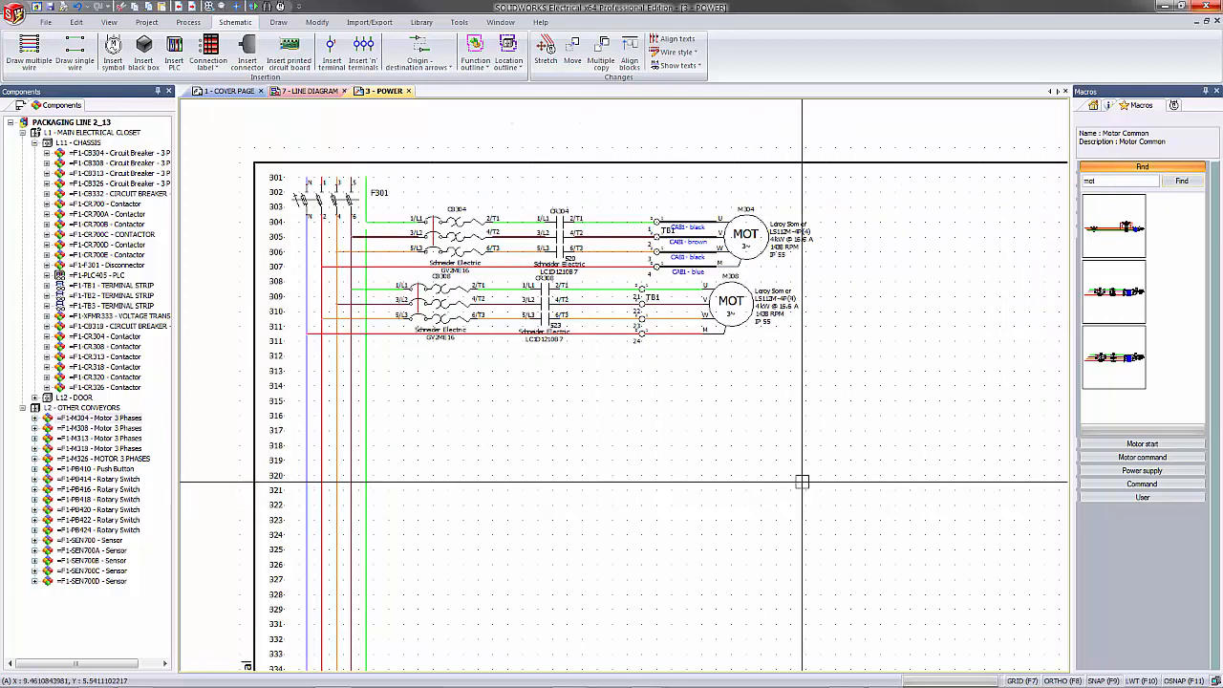
middle_click(669, 530)
middle_click(670, 530)
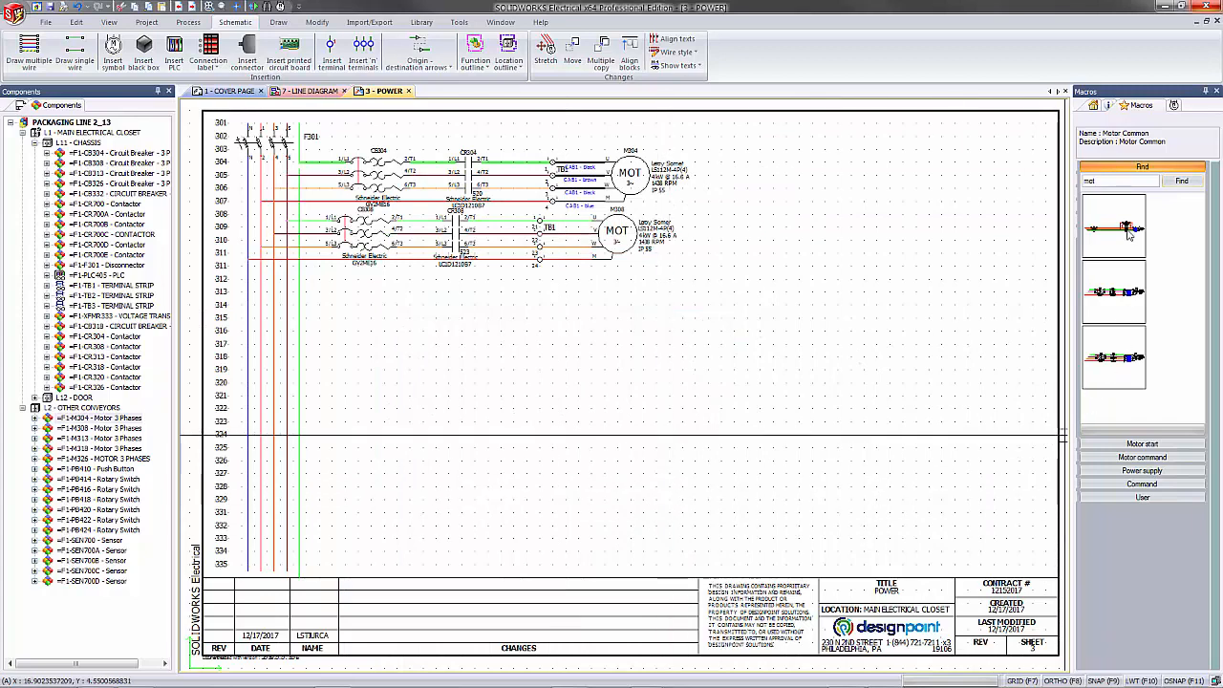
drag(1134, 242, 270, 524)
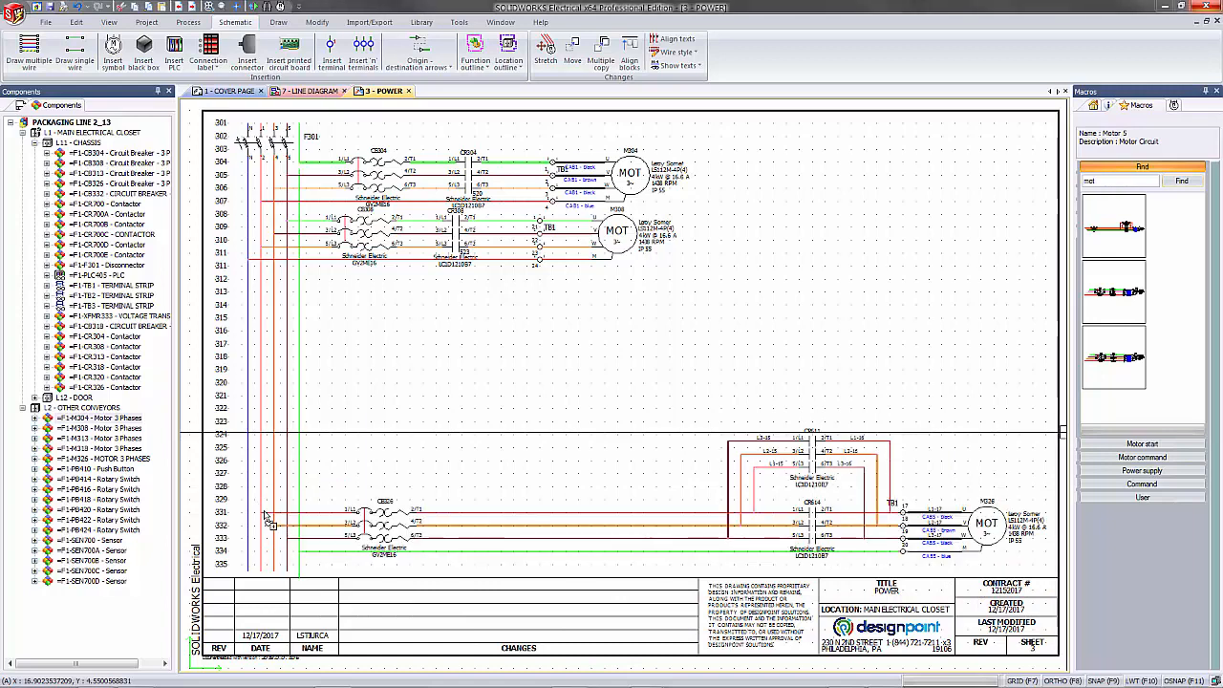
click(732, 520)
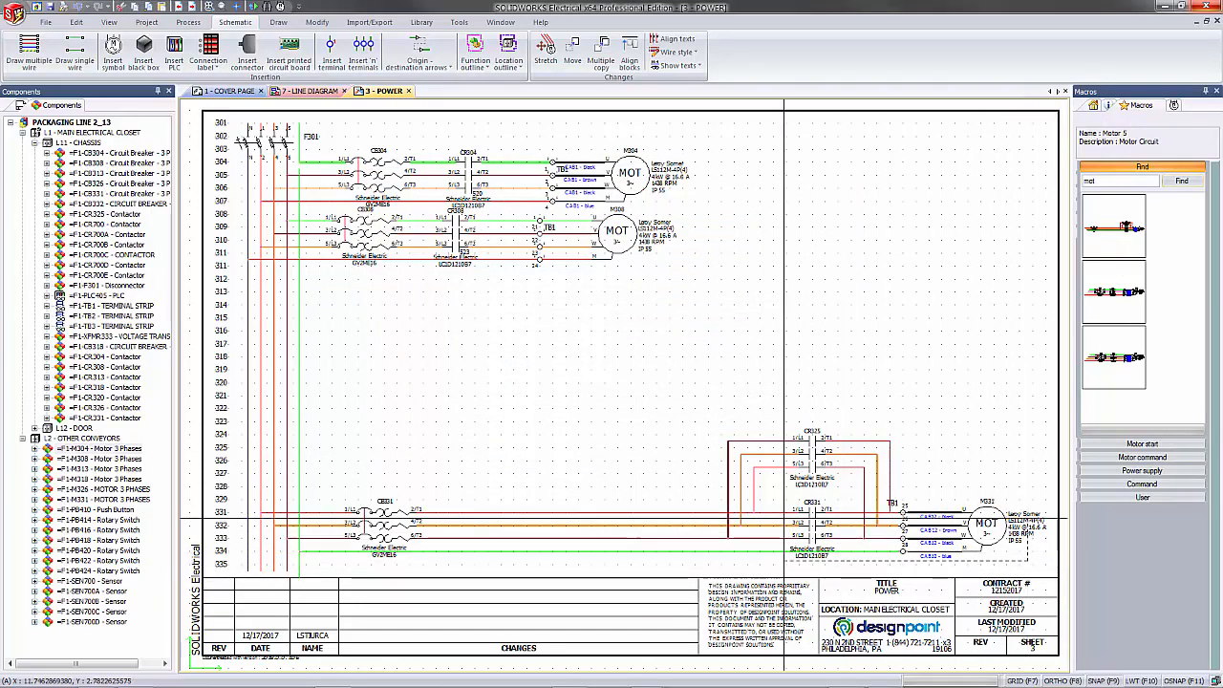
Move the pasted Motor 5 circuit up about three lines so its first wire sits at line 327.
click(326, 391)
key(m)
click(520, 571)
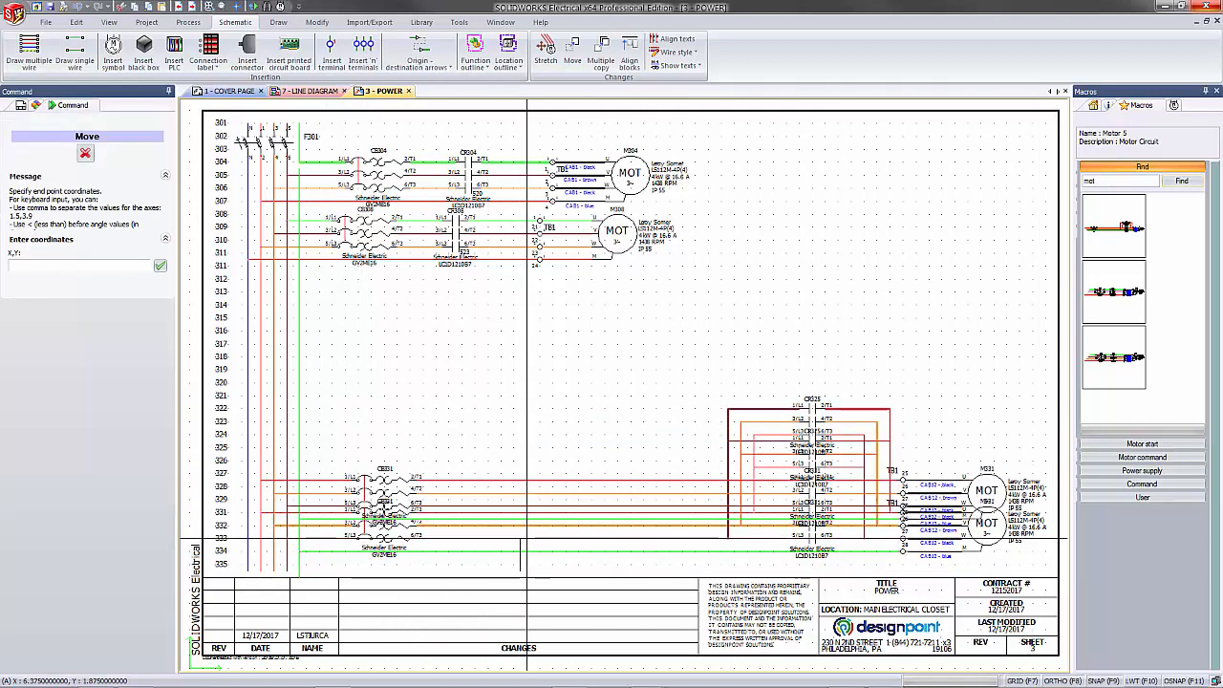
click(526, 531)
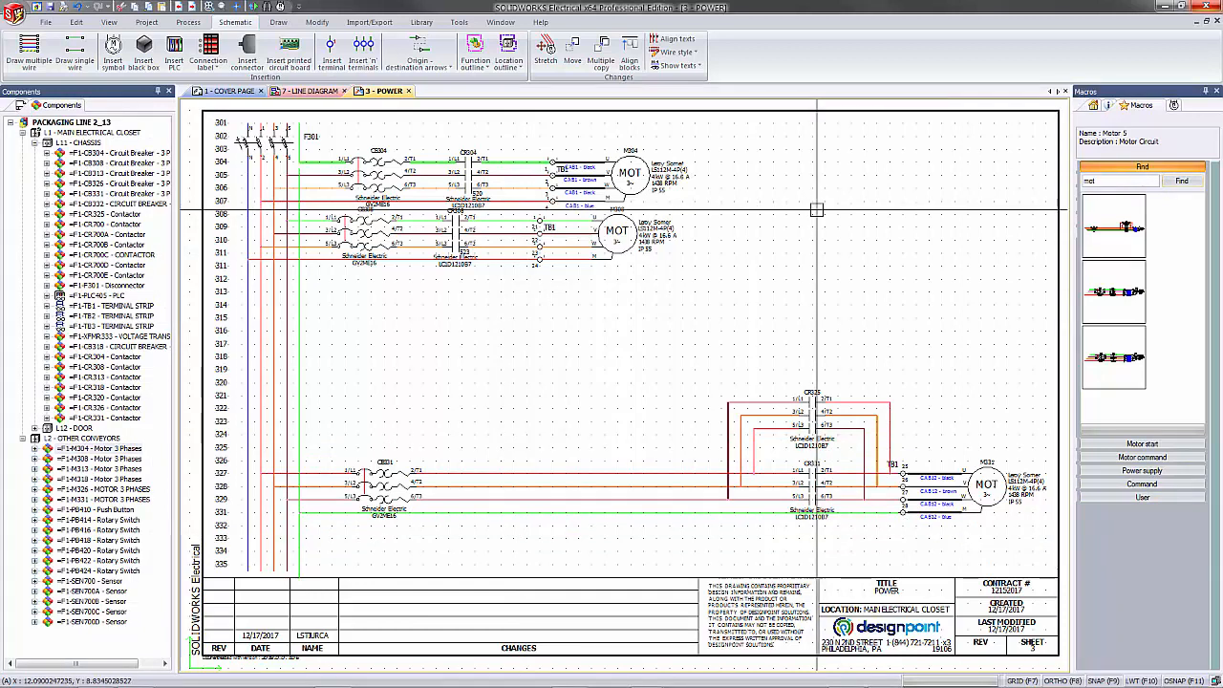
Search the macros for "transf" and place the TRANSFORMER CIRCUIT macro on the power lines below the Motor 5 circuit.
click(1135, 180)
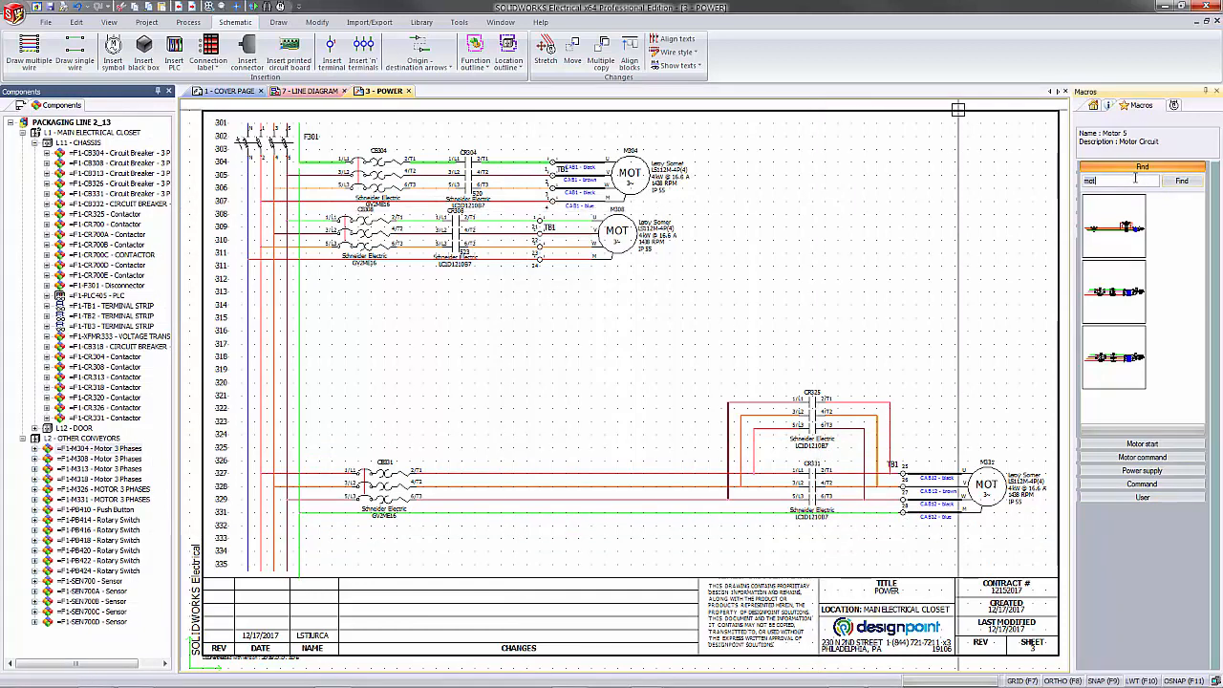
text(transf)
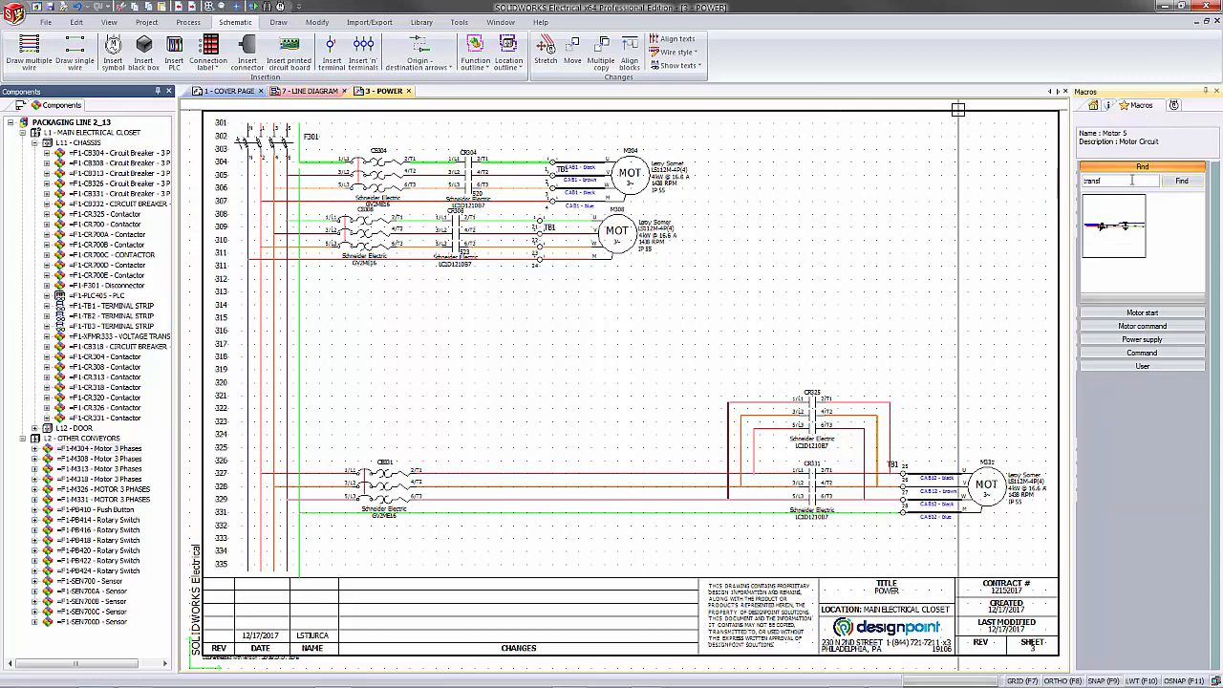
drag(1133, 220, 250, 551)
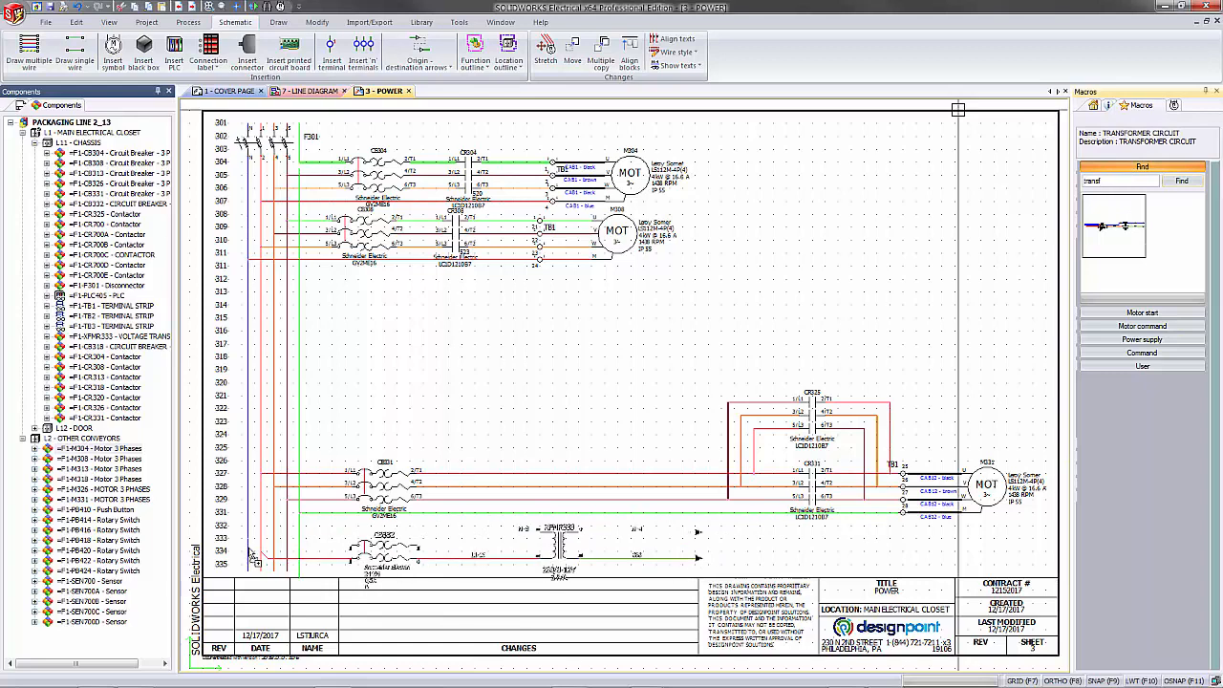
click(751, 517)
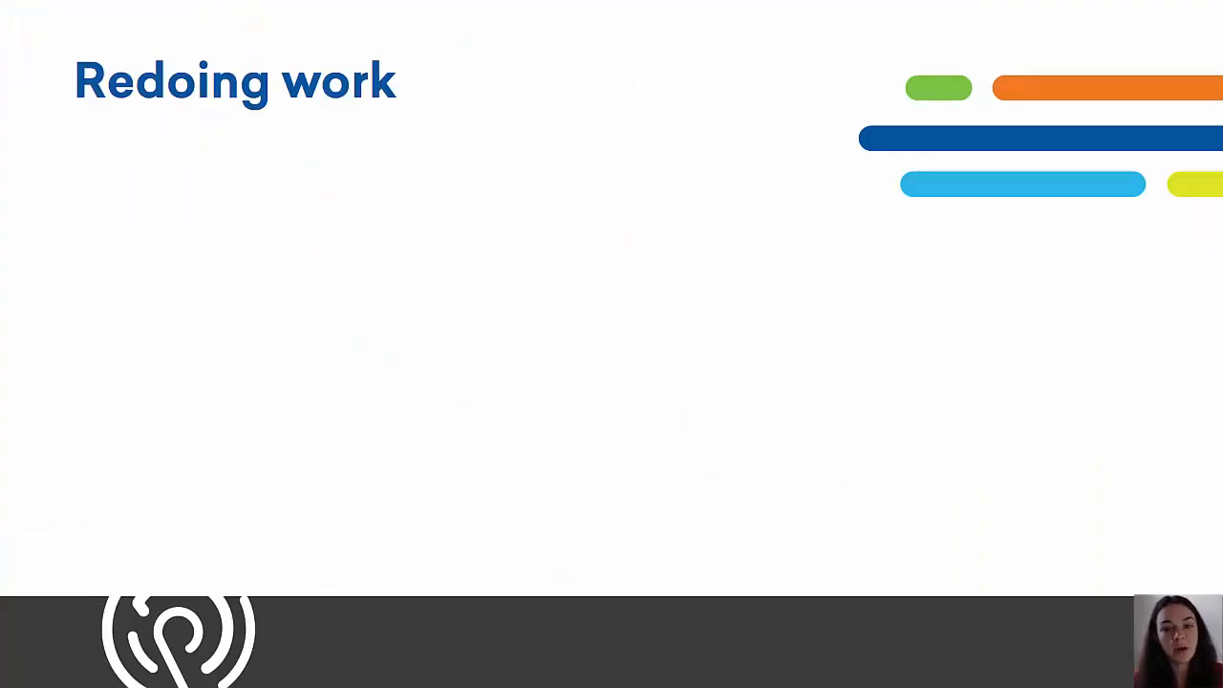
key(Right)
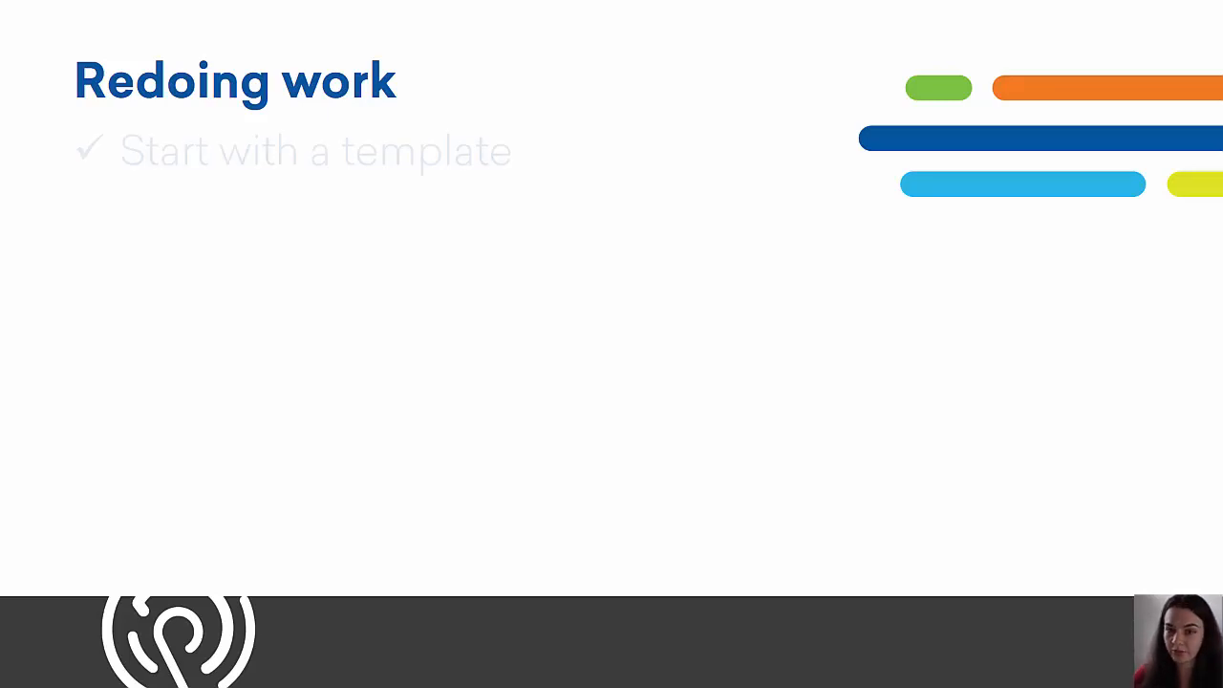
key(Right)
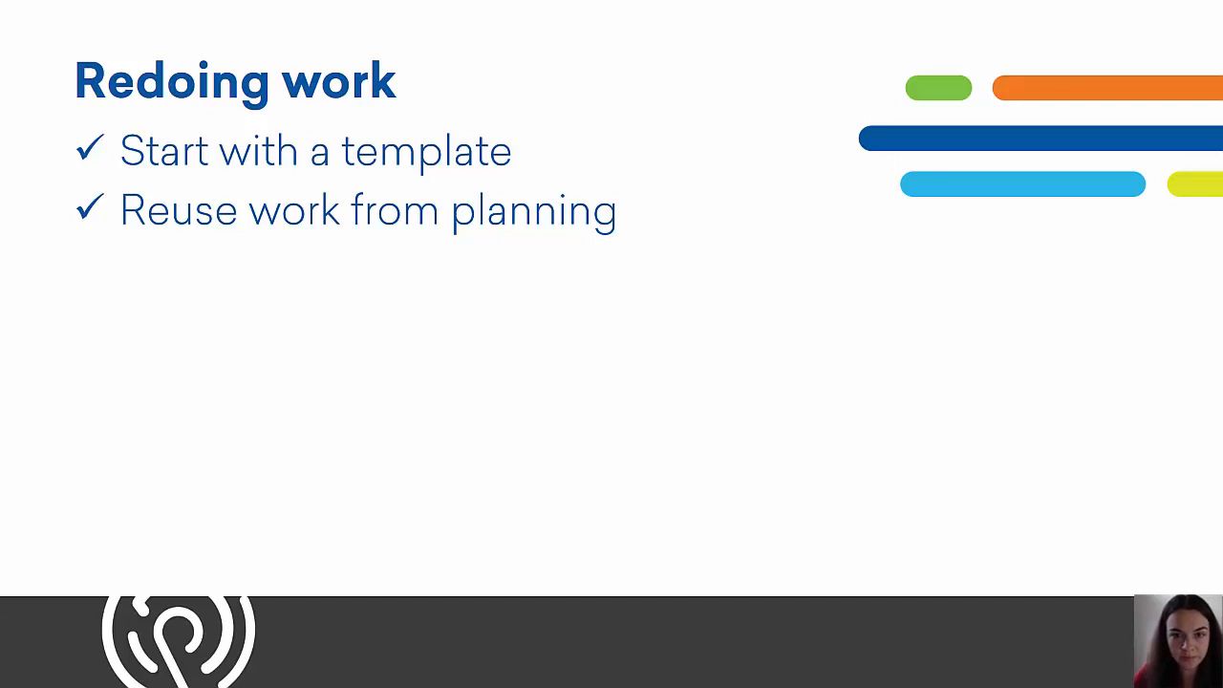
key(Right)
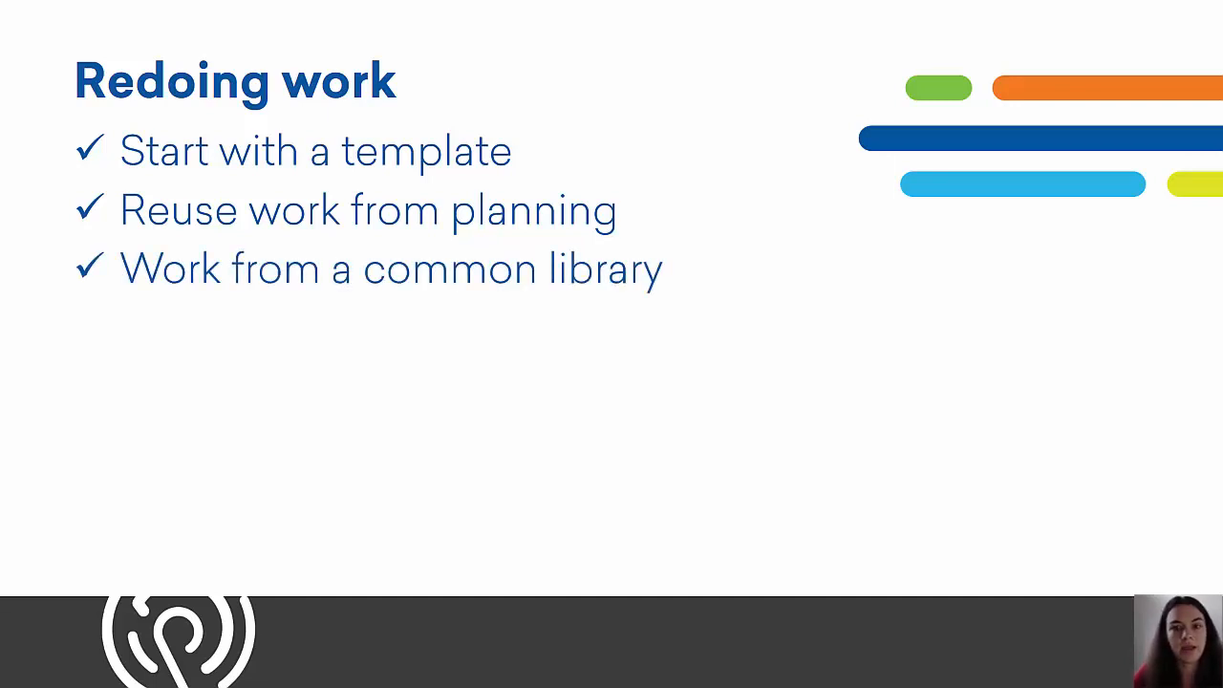
key(Right)
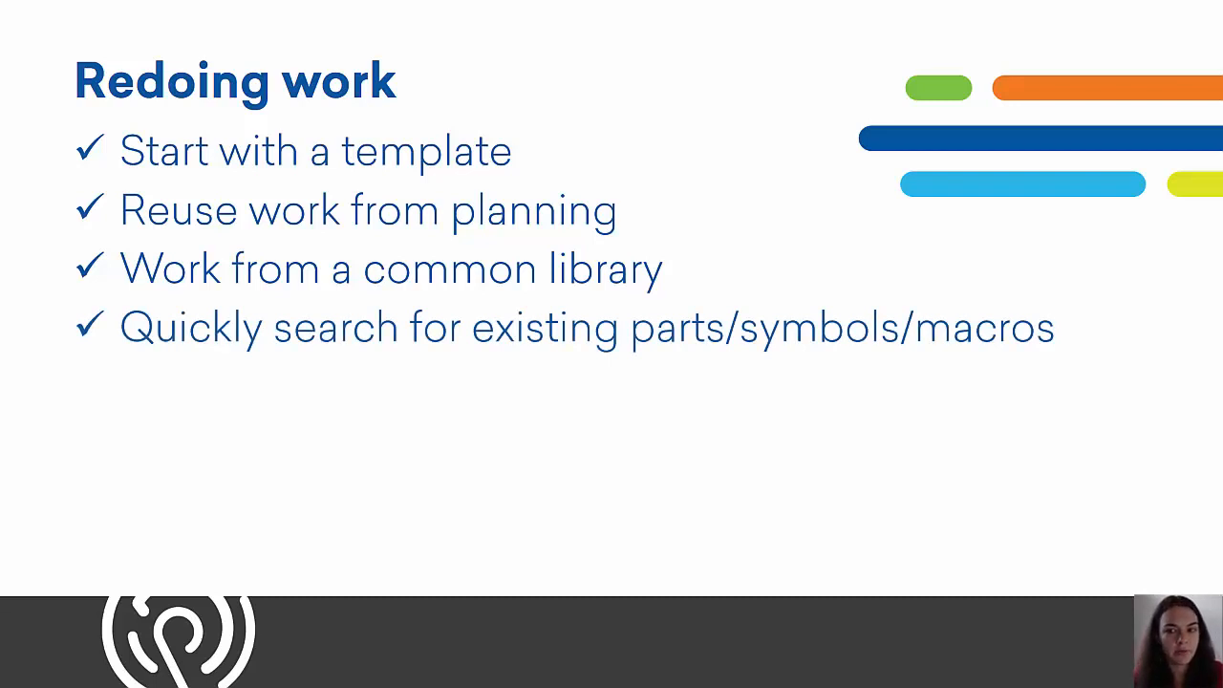
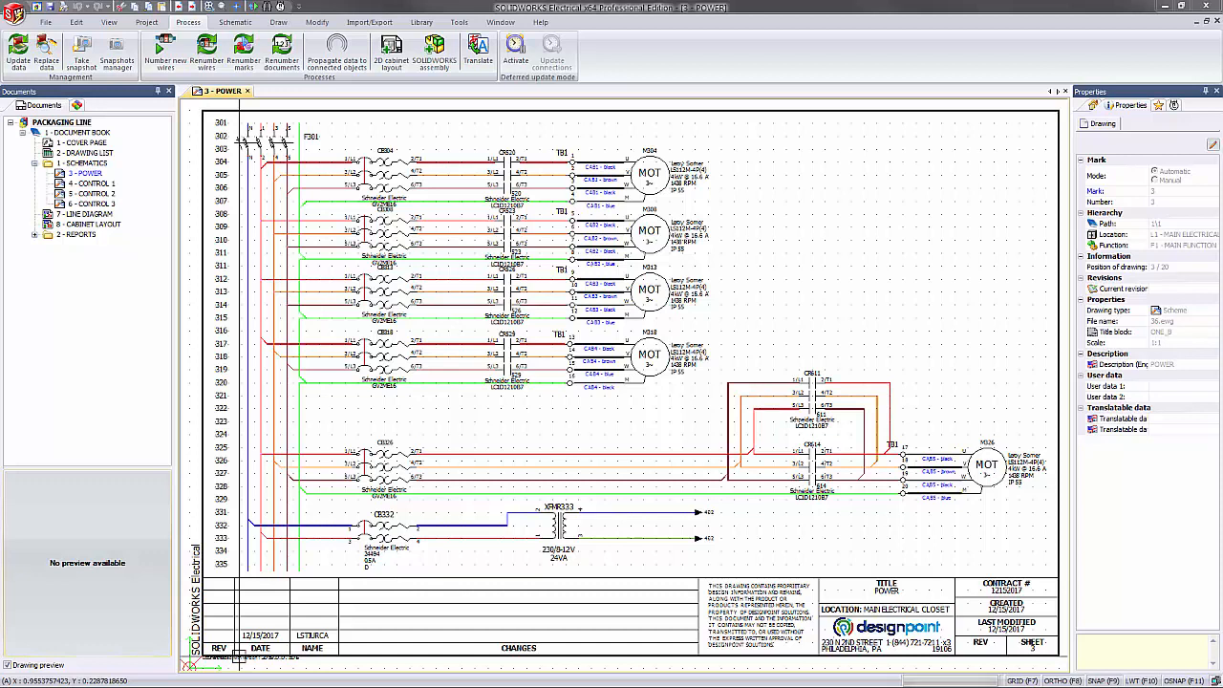
Number the new wires of the PACKAGING LINE project without modifying the existing wire numbers.
click(163, 50)
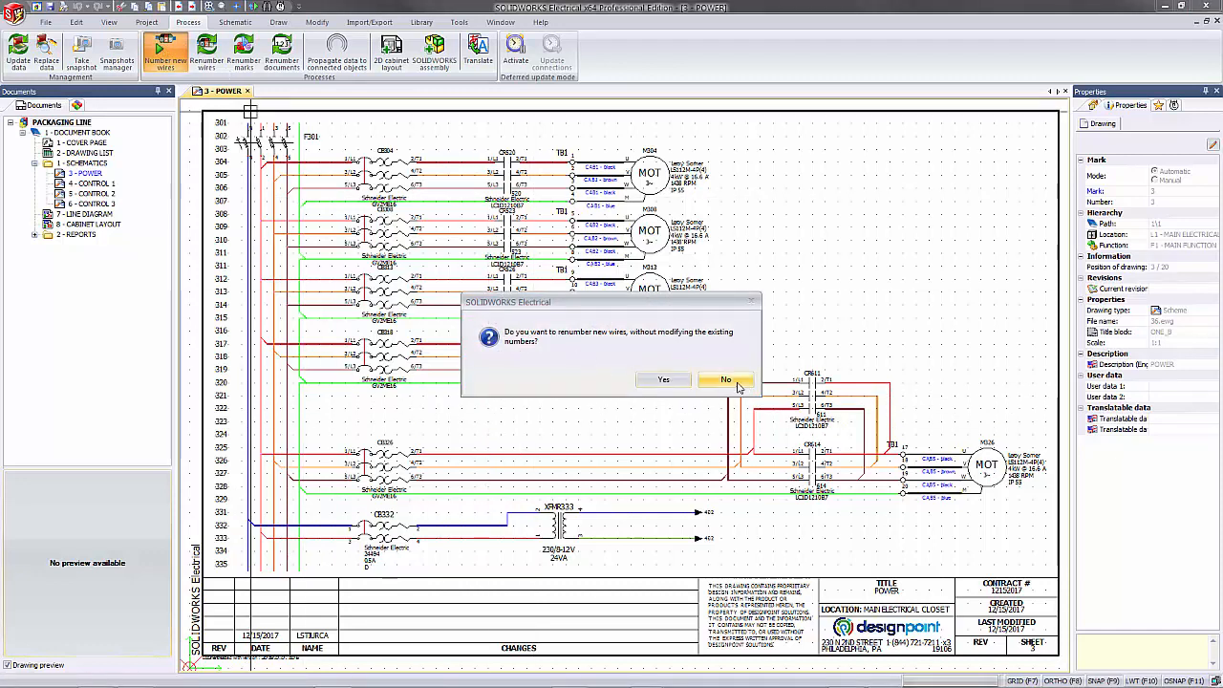
click(664, 380)
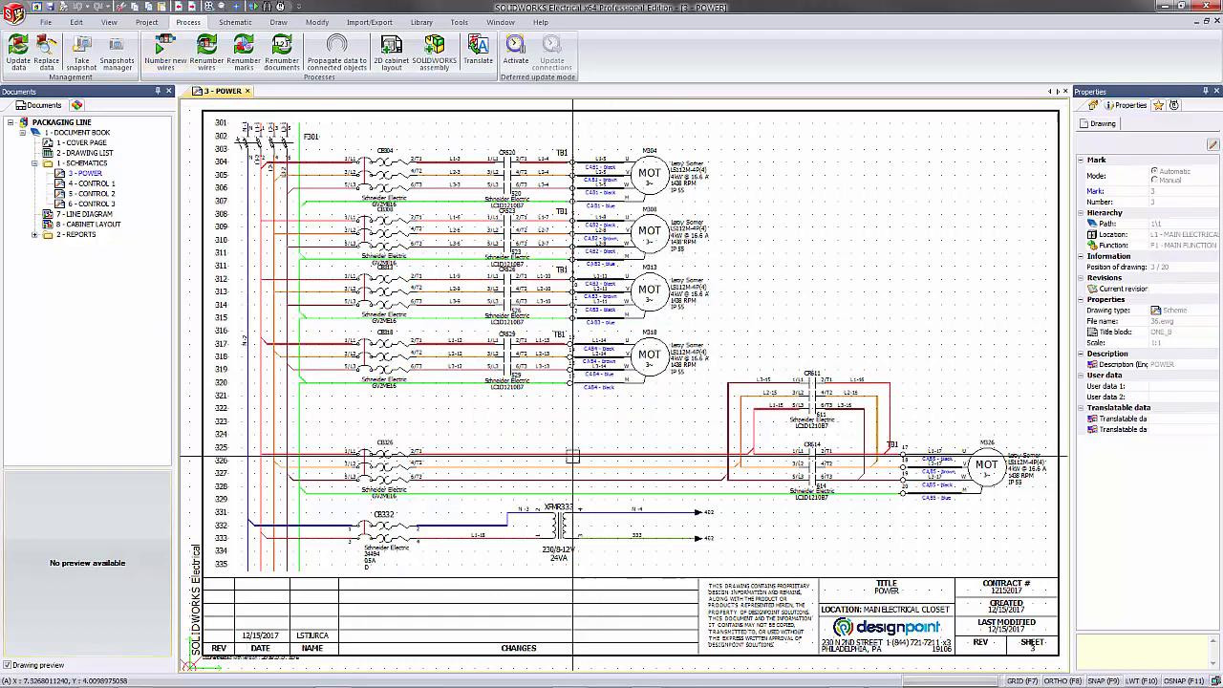
scroll(630, 315, up, 5)
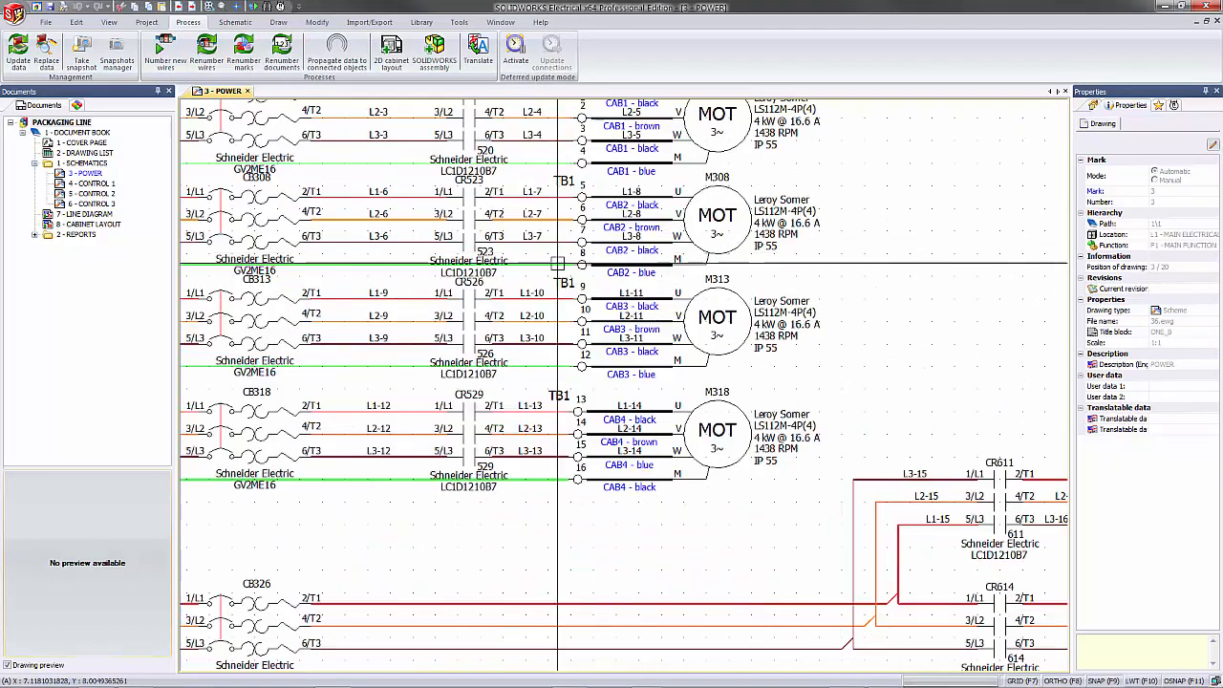
scroll(547, 297, down, 5)
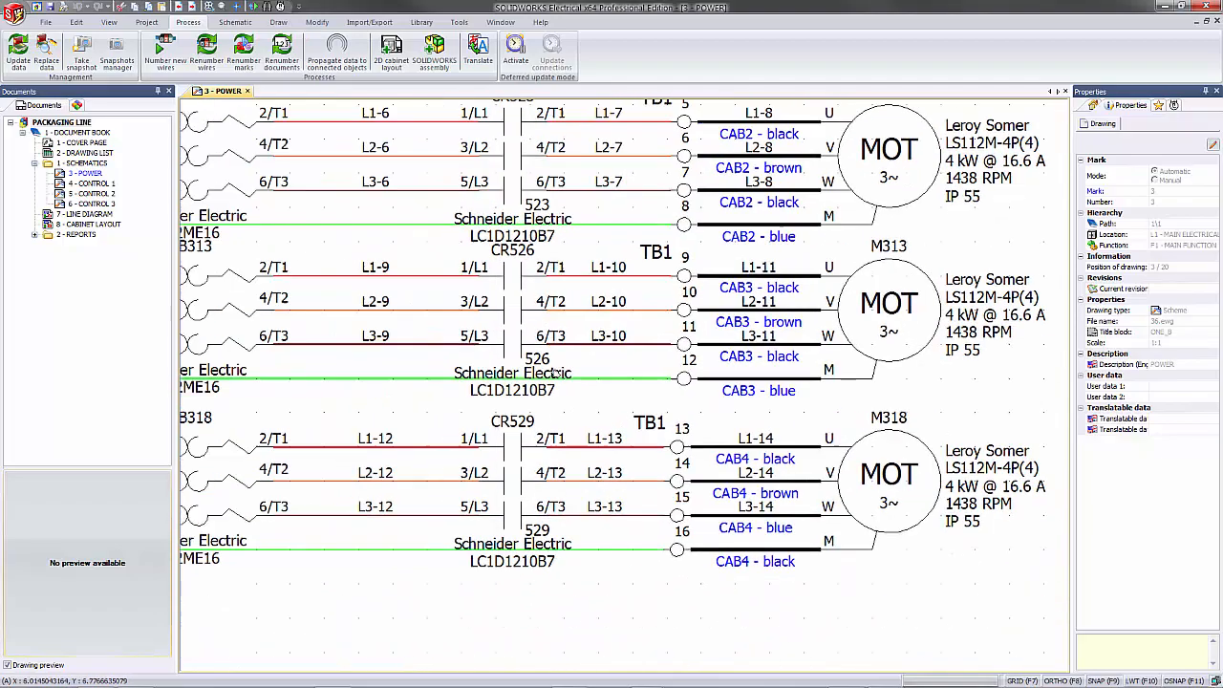
middle_drag(719, 545, 573, 294)
scroll(669, 458, down, 1)
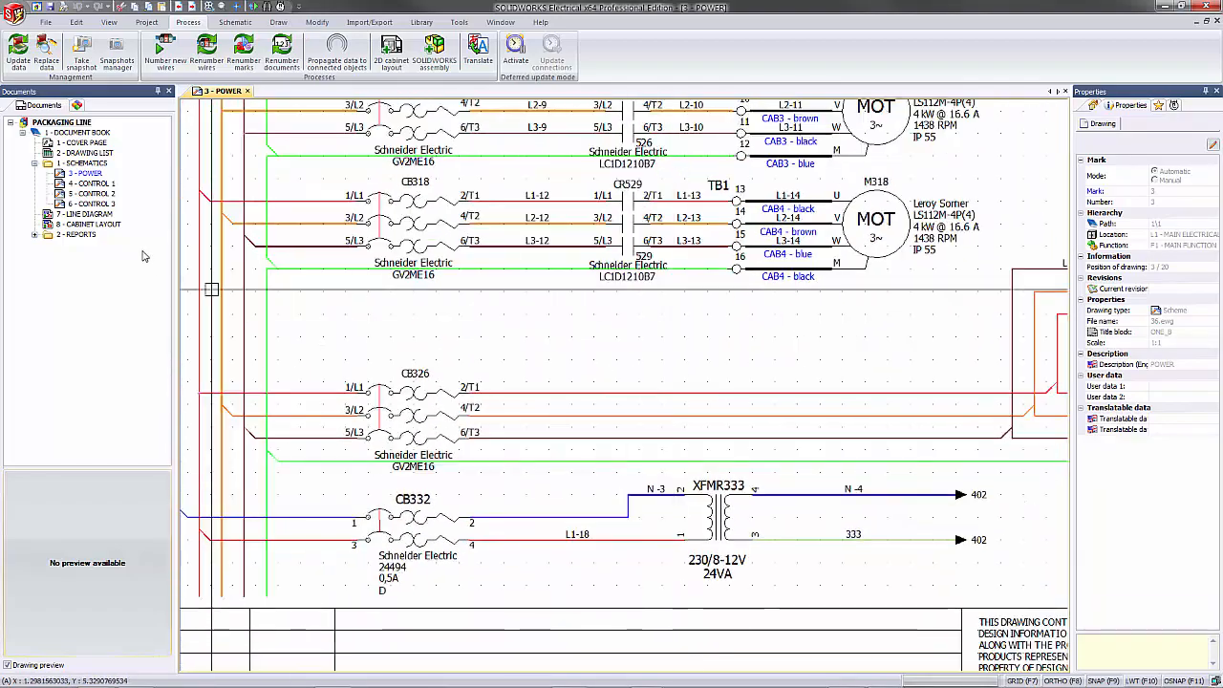
Review the wire numbers on the CONTROL 1, CONTROL 2 and CONTROL 3 schematics.
double_click(93, 184)
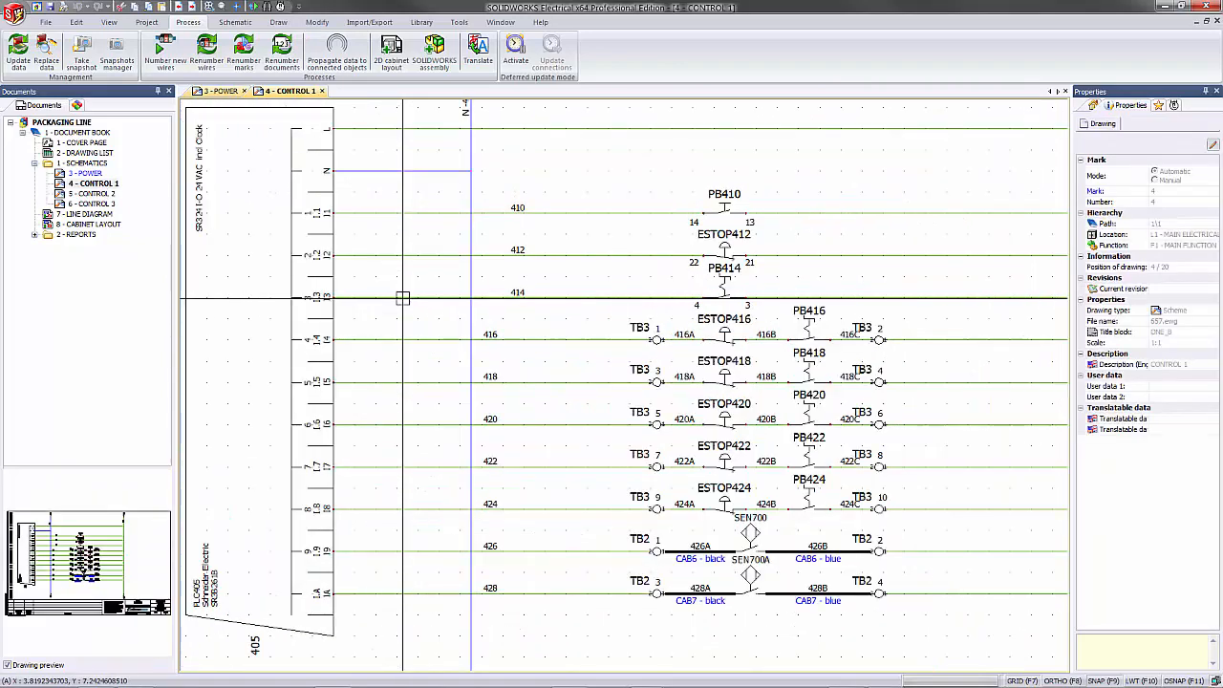
middle_drag(402, 298, 482, 344)
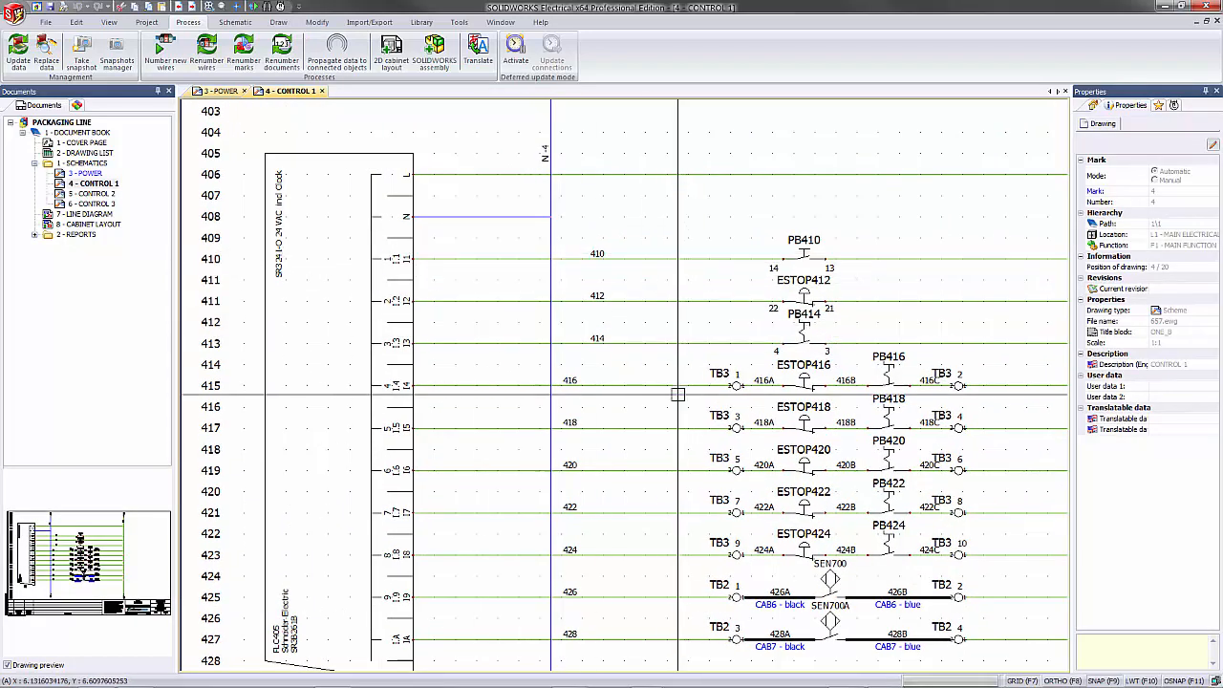
scroll(678, 394, down, 5)
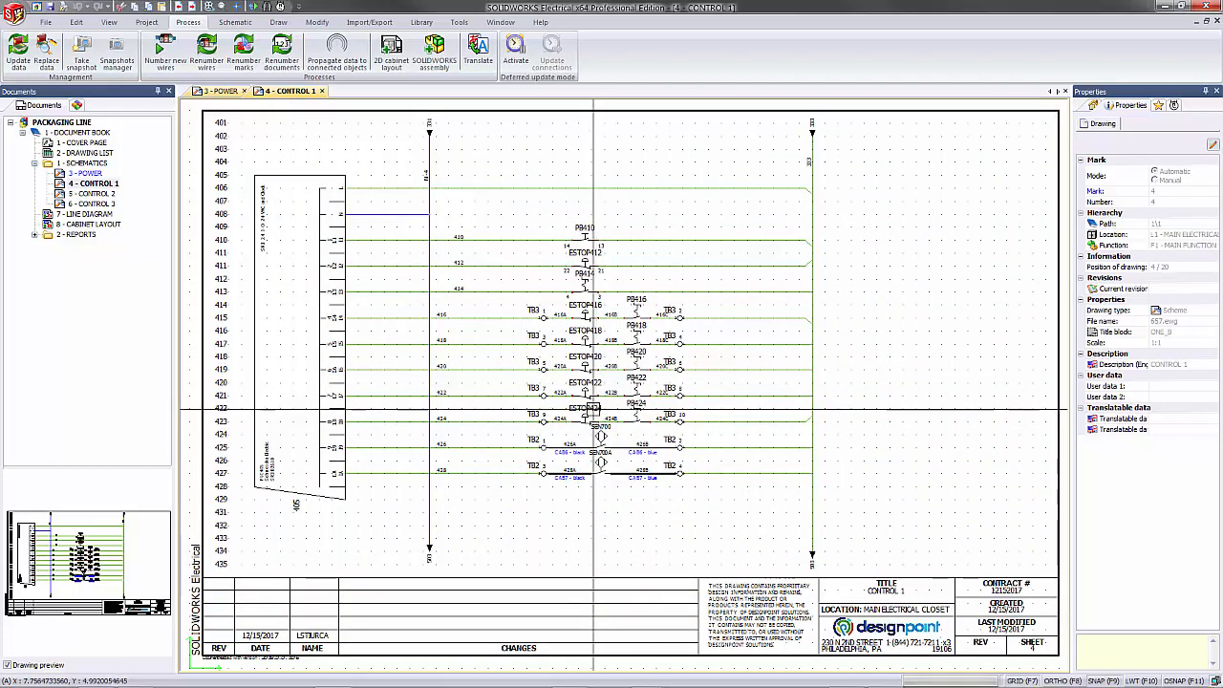
double_click(106, 194)
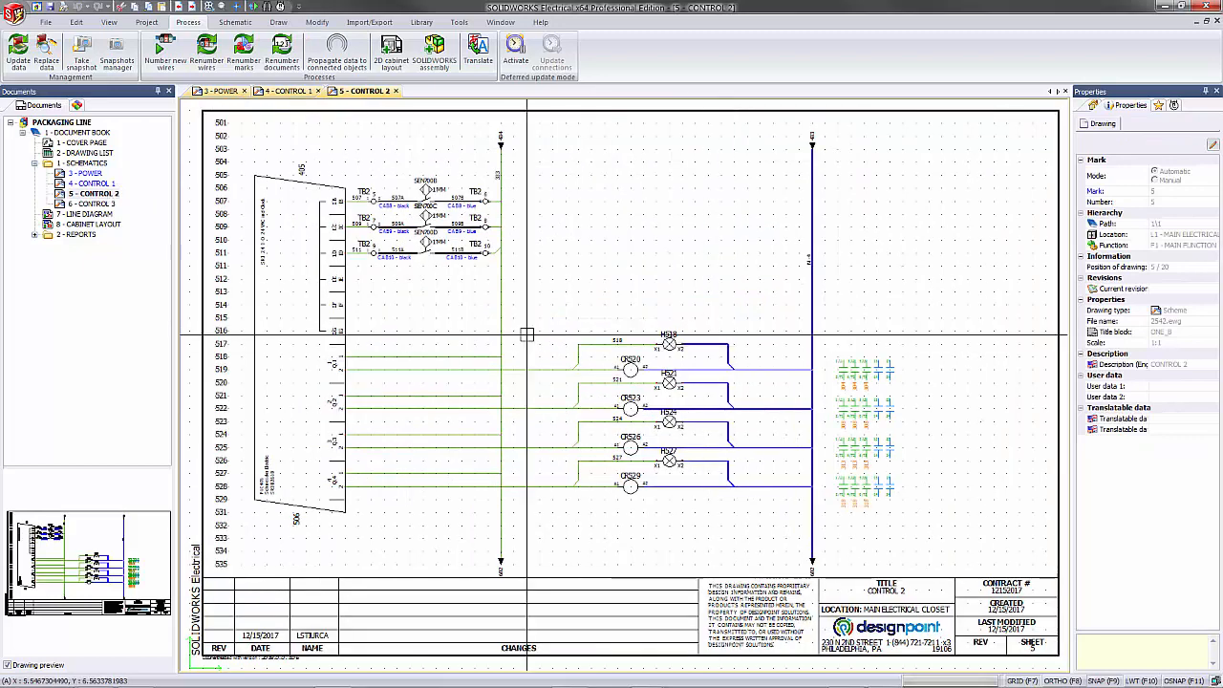
double_click(100, 204)
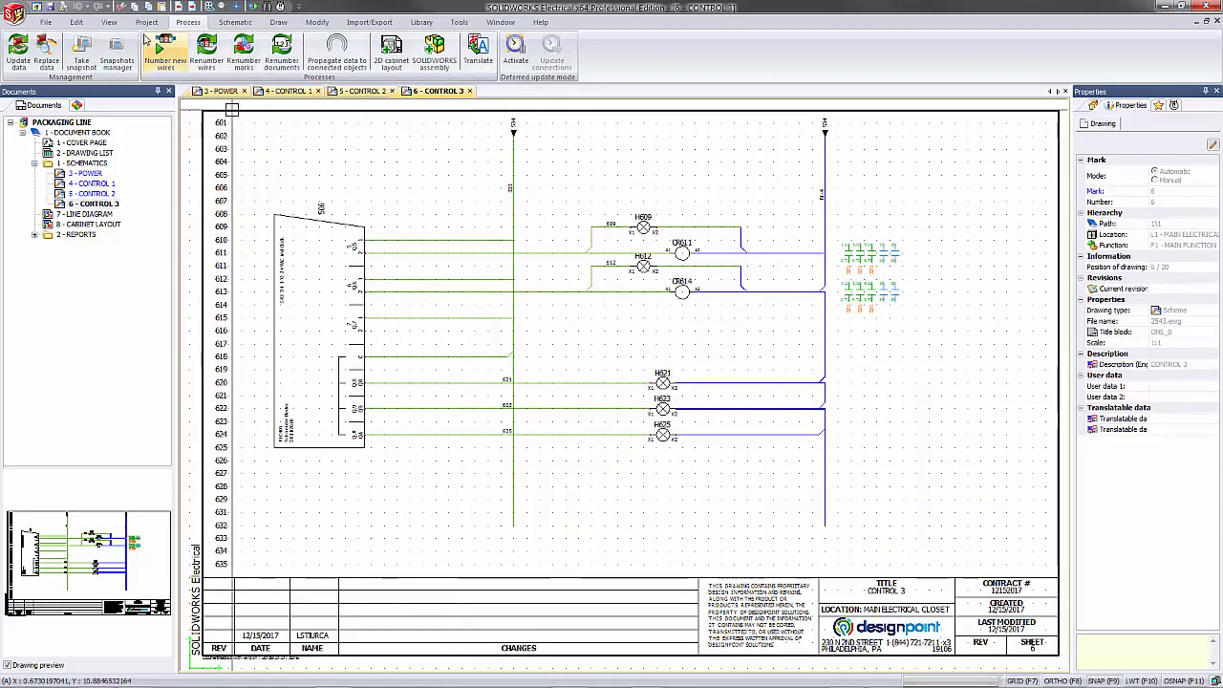
Open the report manager and view the BOM BY MANUFACTURER, CABLES and LIST OF WIRES reports.
click(146, 22)
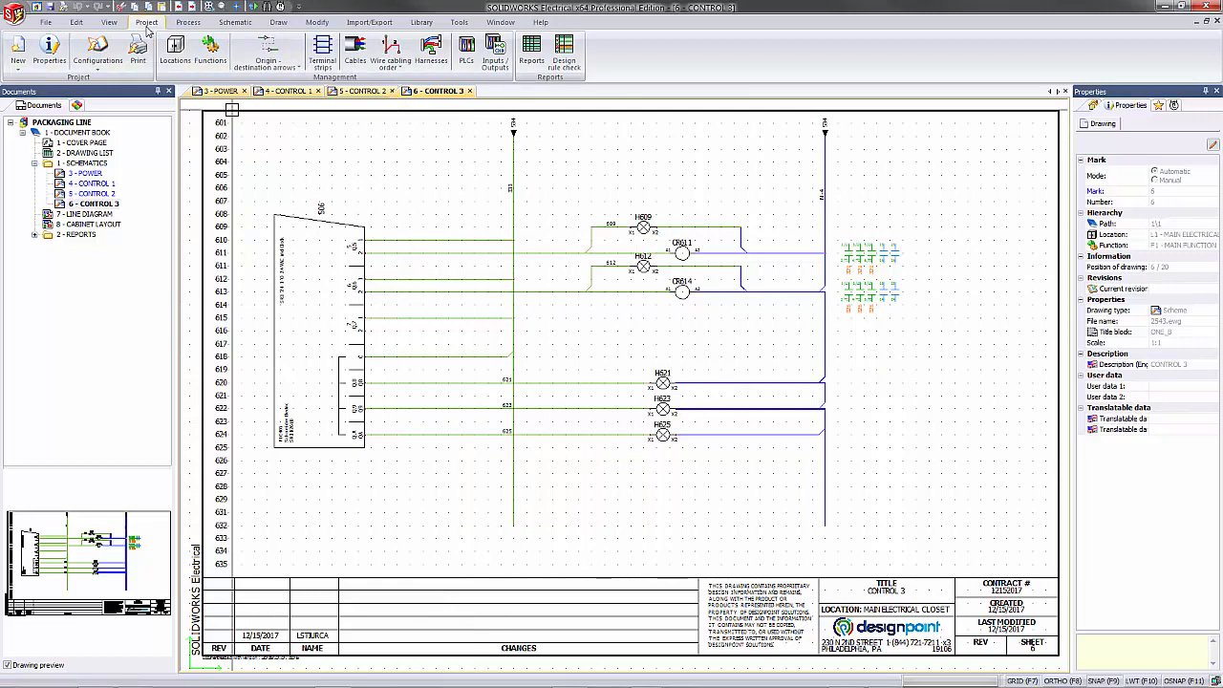
click(531, 56)
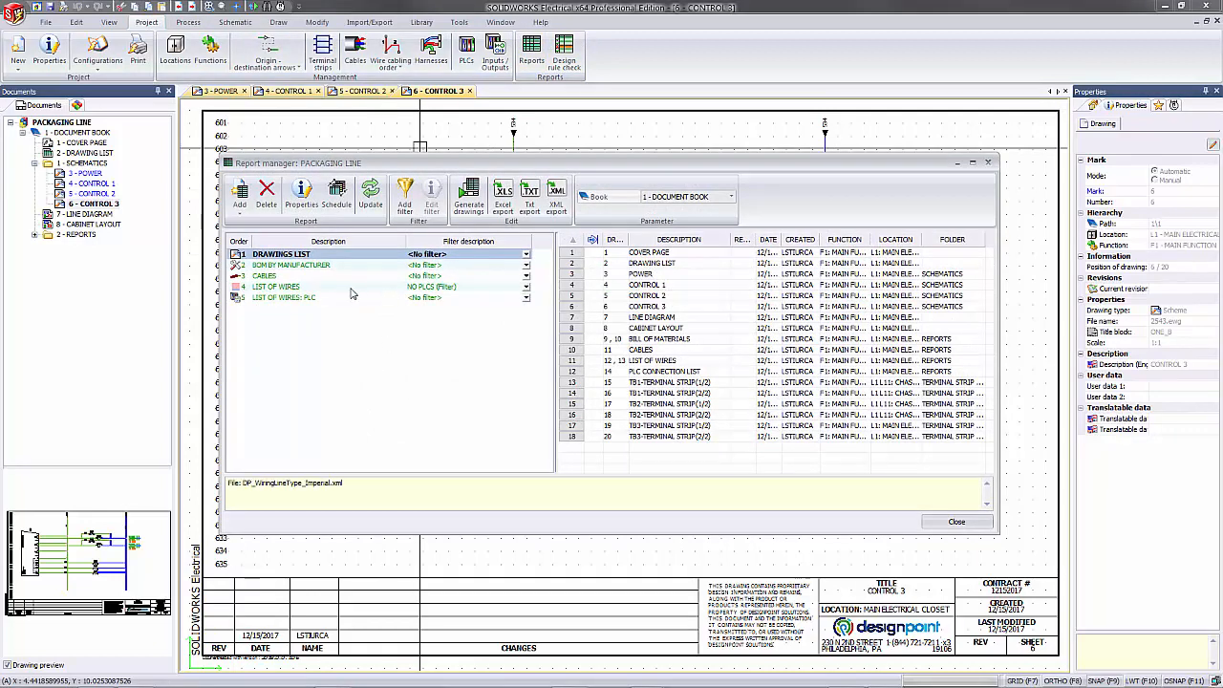
click(332, 265)
click(344, 277)
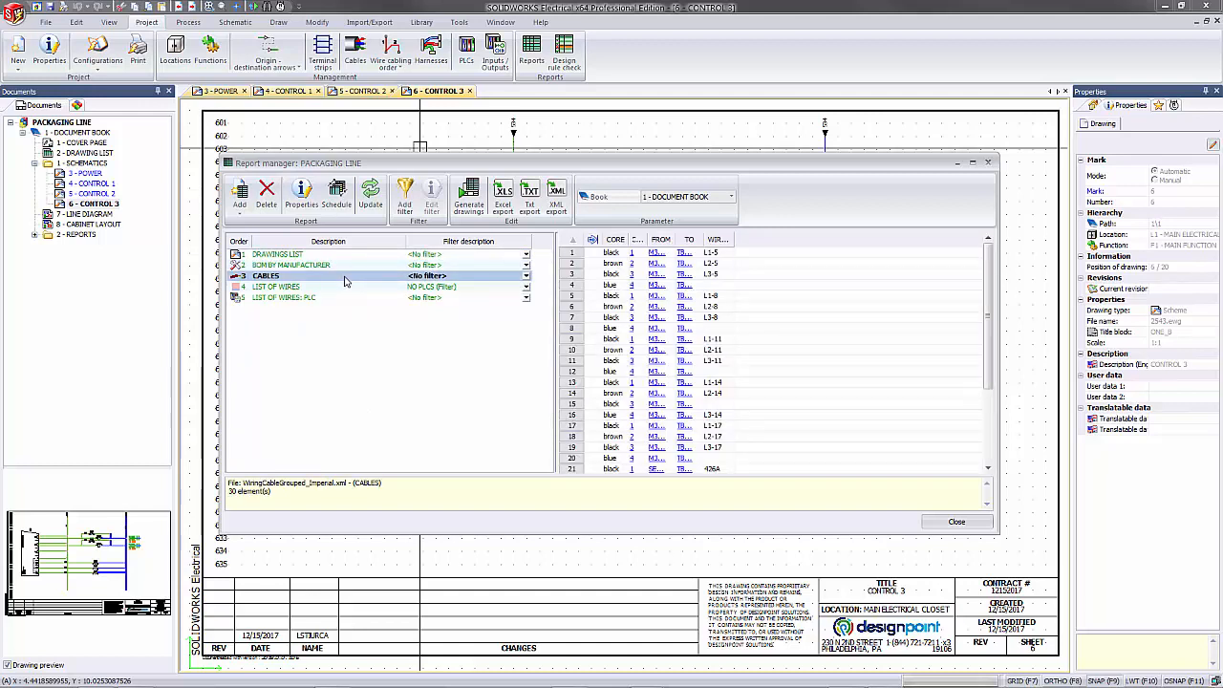
click(306, 286)
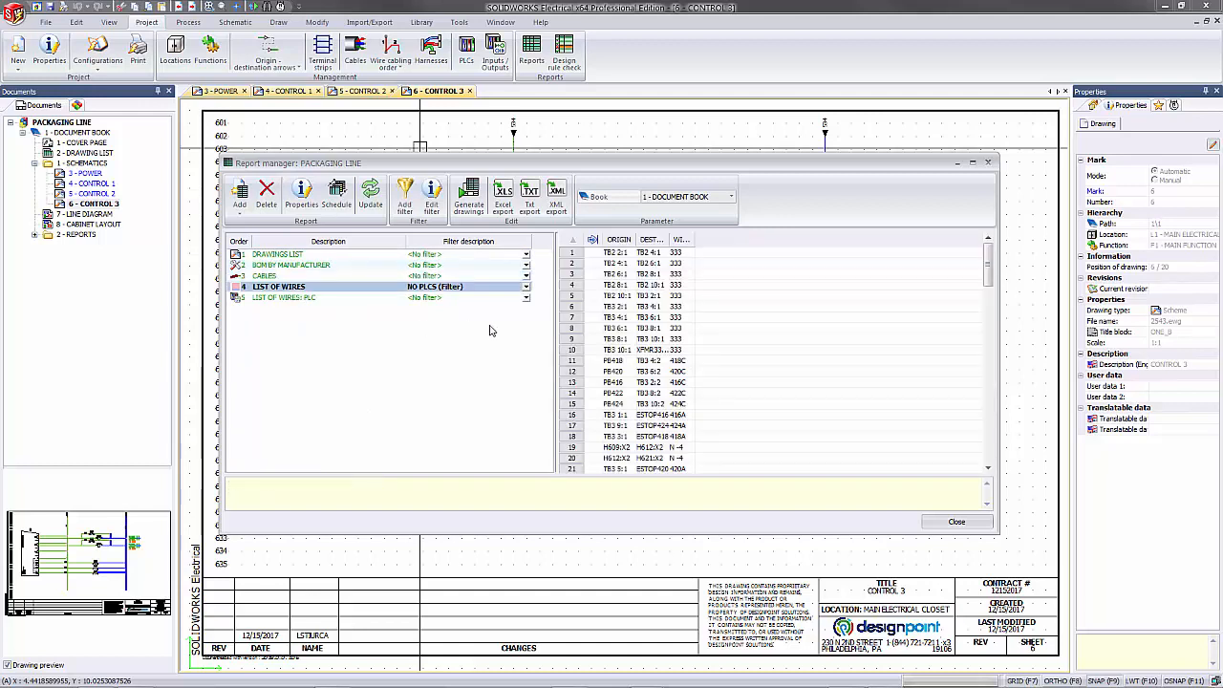
View the LIST OF WIRES: PLC report and widen its ORIGIN column.
click(346, 299)
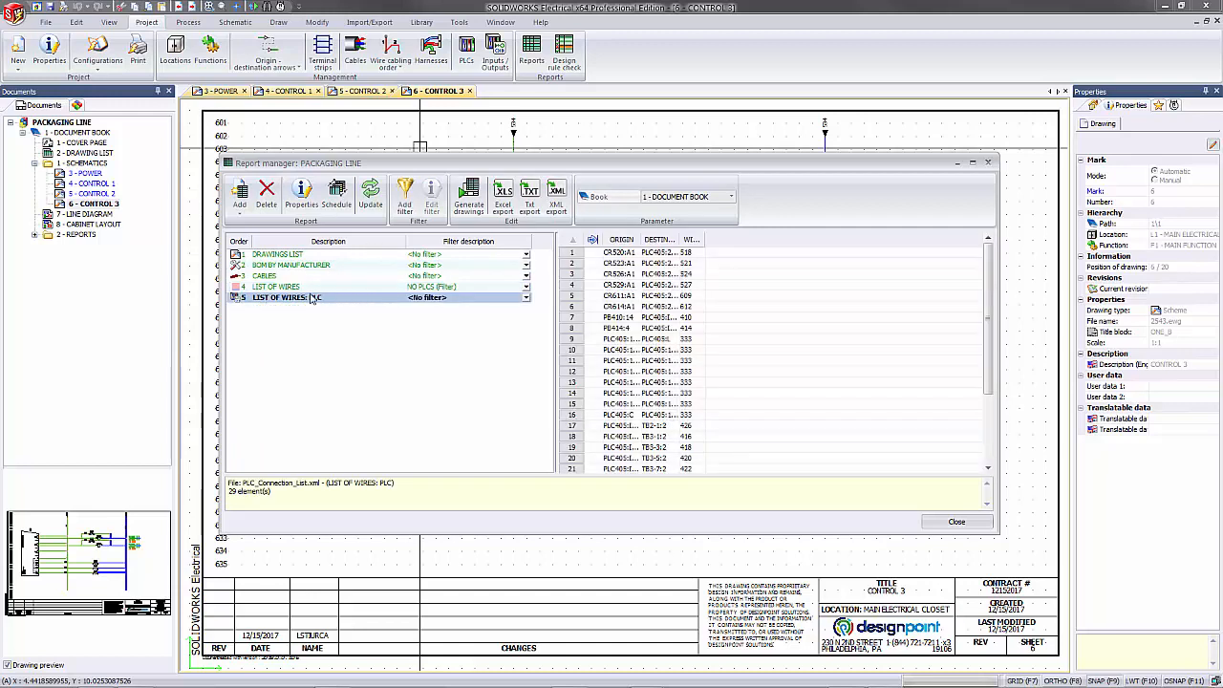
mouse_move(641, 239)
mouse_down()
mouse_move(675, 239)
mouse_move(664, 238)
mouse_up()
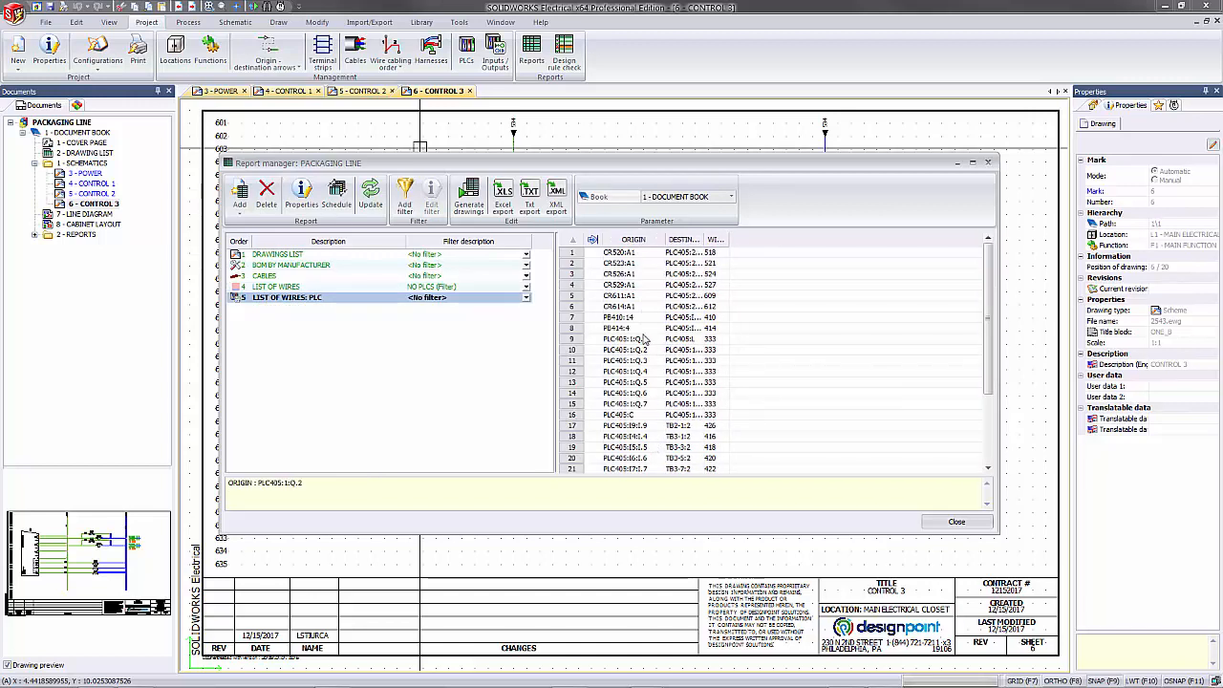
click(350, 386)
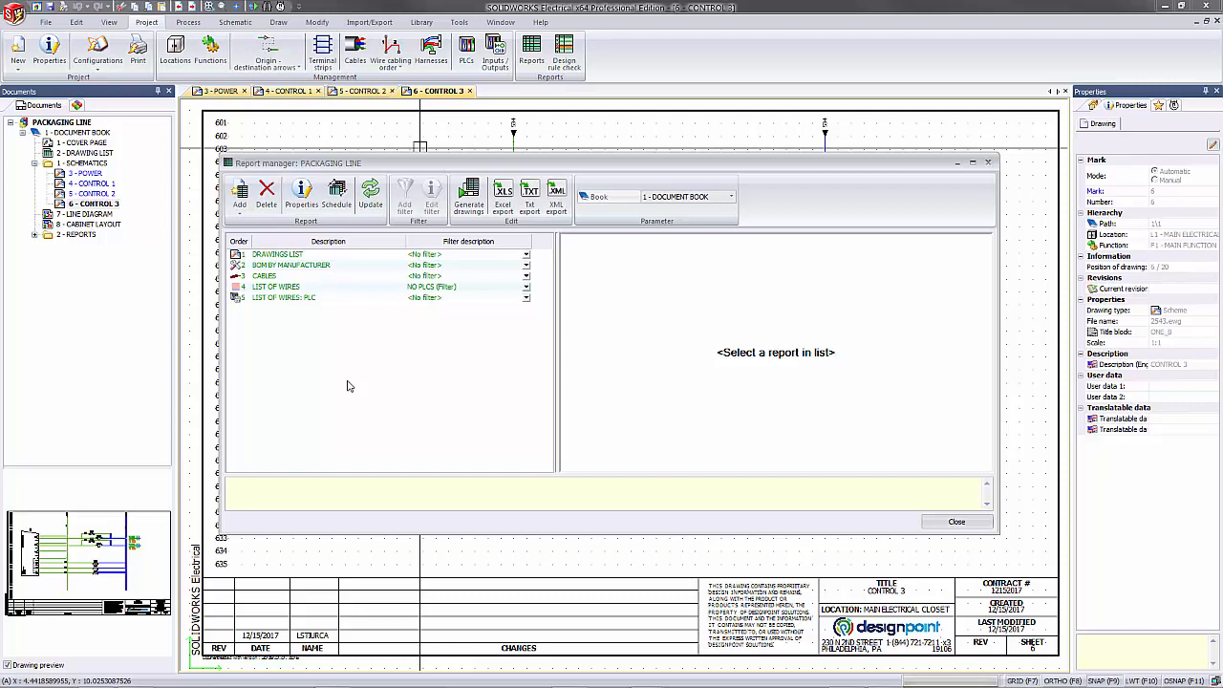
Generate drawings for the DRAWINGS LIST, BOM BY MANUFACTURER, CABLES, LIST OF WIRES and LIST OF WIRES: PLC reports, keeping their destinations.
click(468, 197)
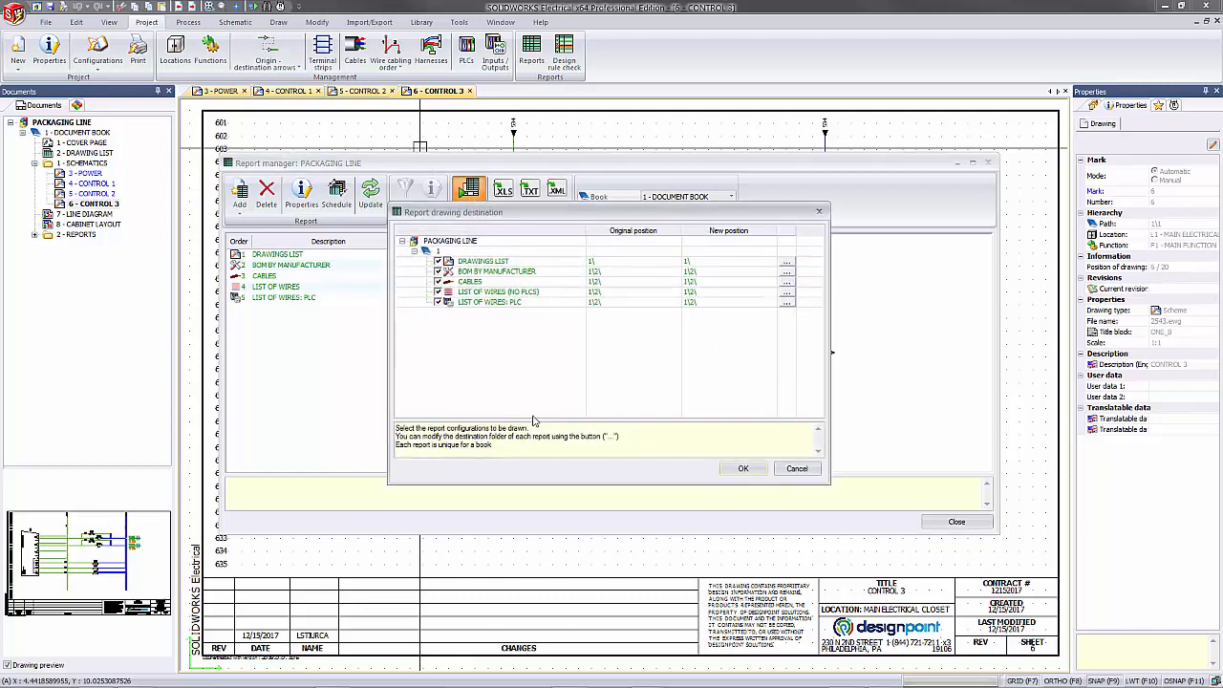
click(744, 469)
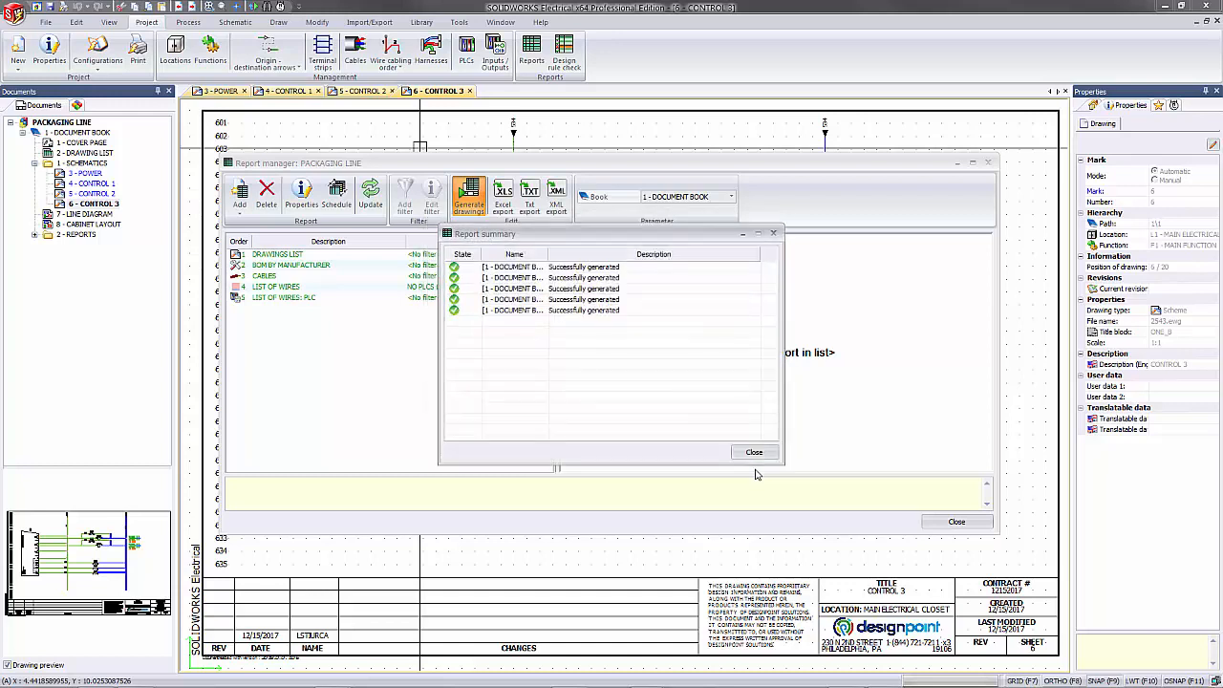
click(753, 452)
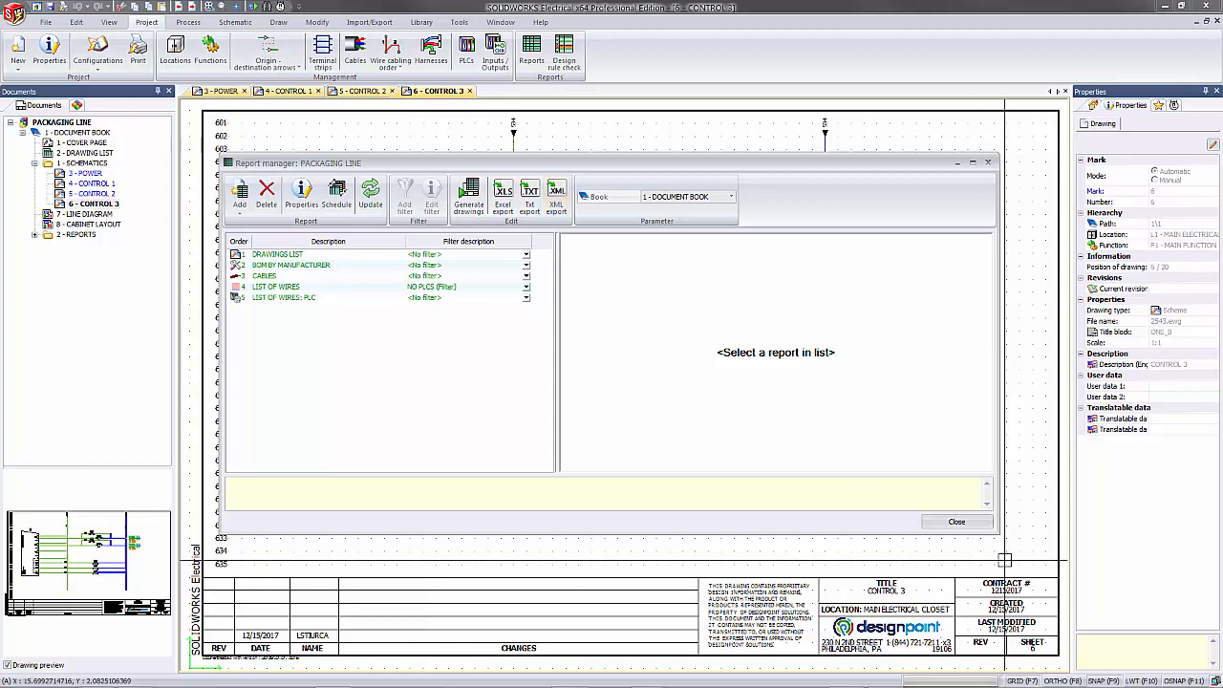
click(956, 521)
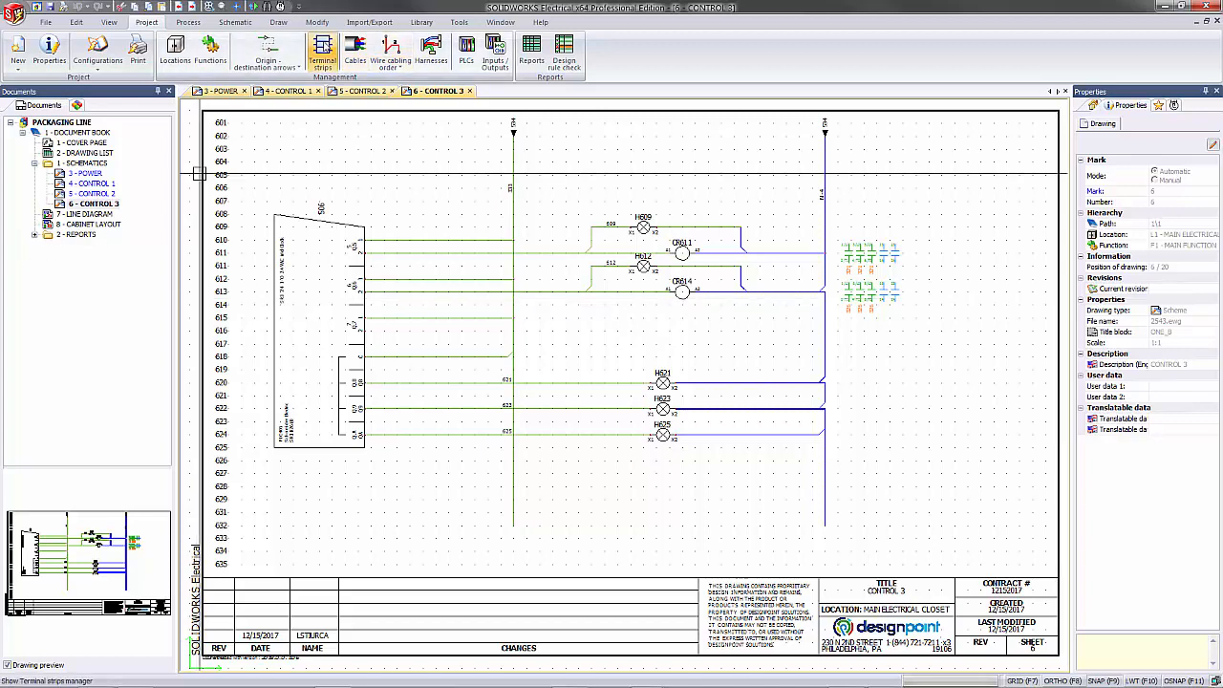
Generate the terminal strip drawings for TB1, TB2 and TB3 with the terminal strips manager.
click(322, 52)
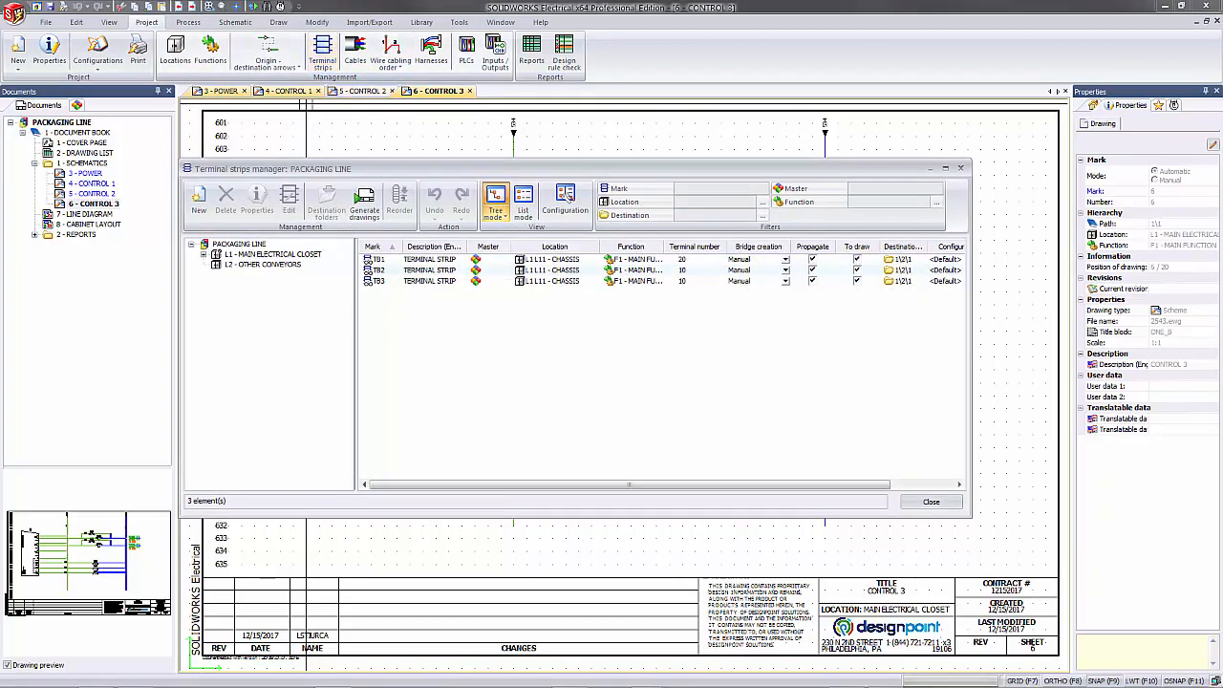
click(365, 206)
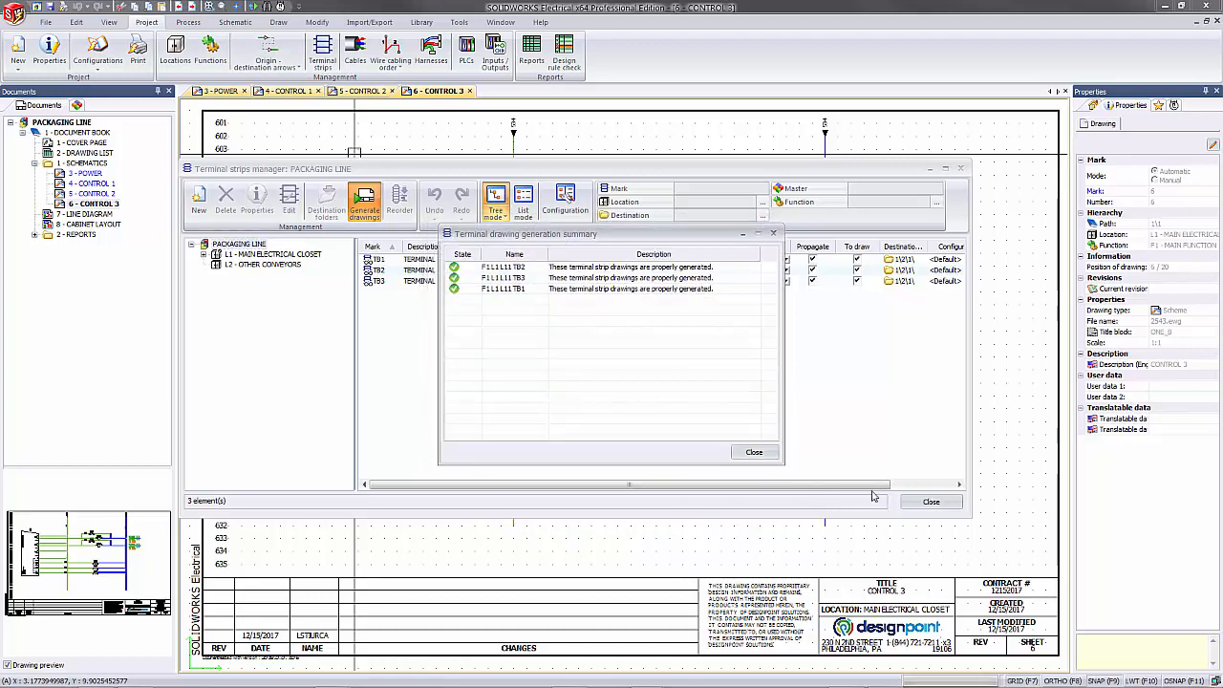
click(754, 452)
click(930, 501)
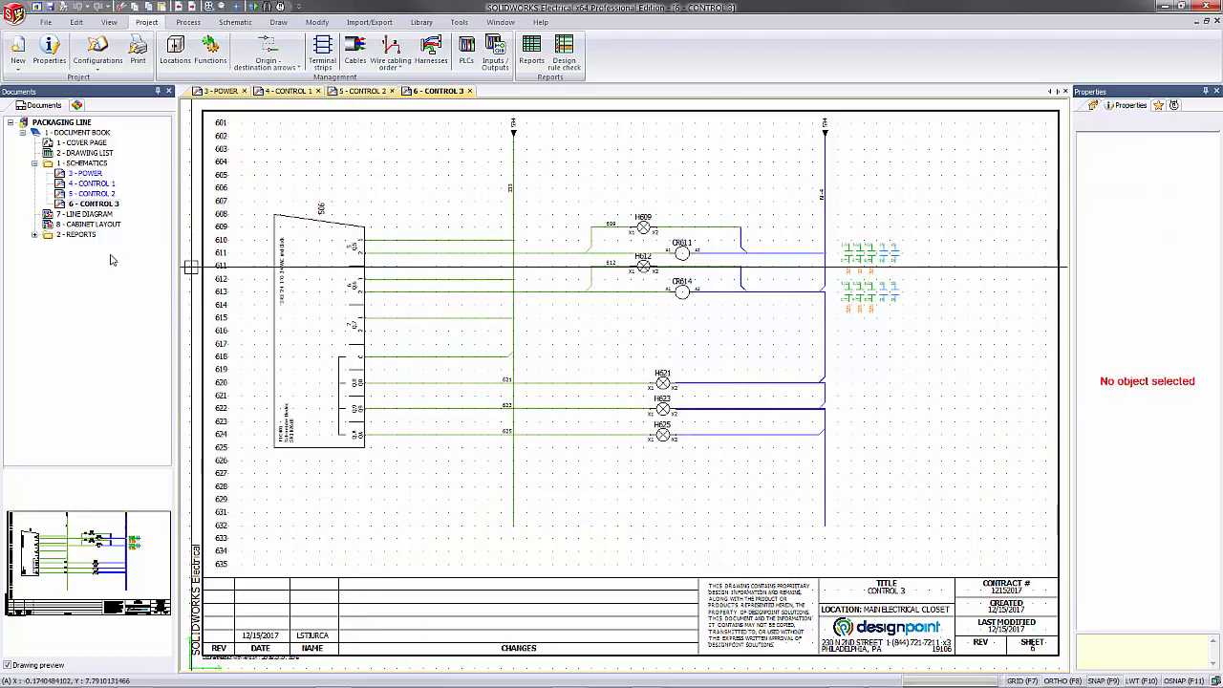
Expand the REPORTS and TERMINAL STRIP DRAWINGS folders and open the two BILL OF MATERIALS drawings, 9 and 10.
click(34, 235)
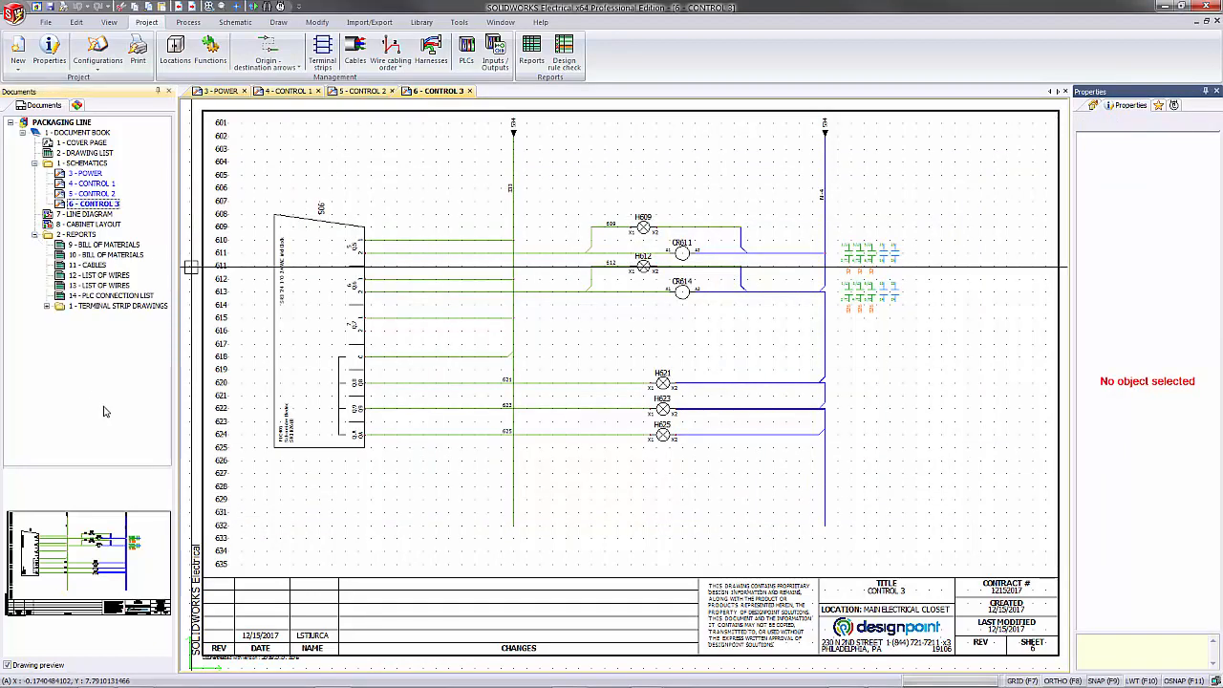
click(47, 306)
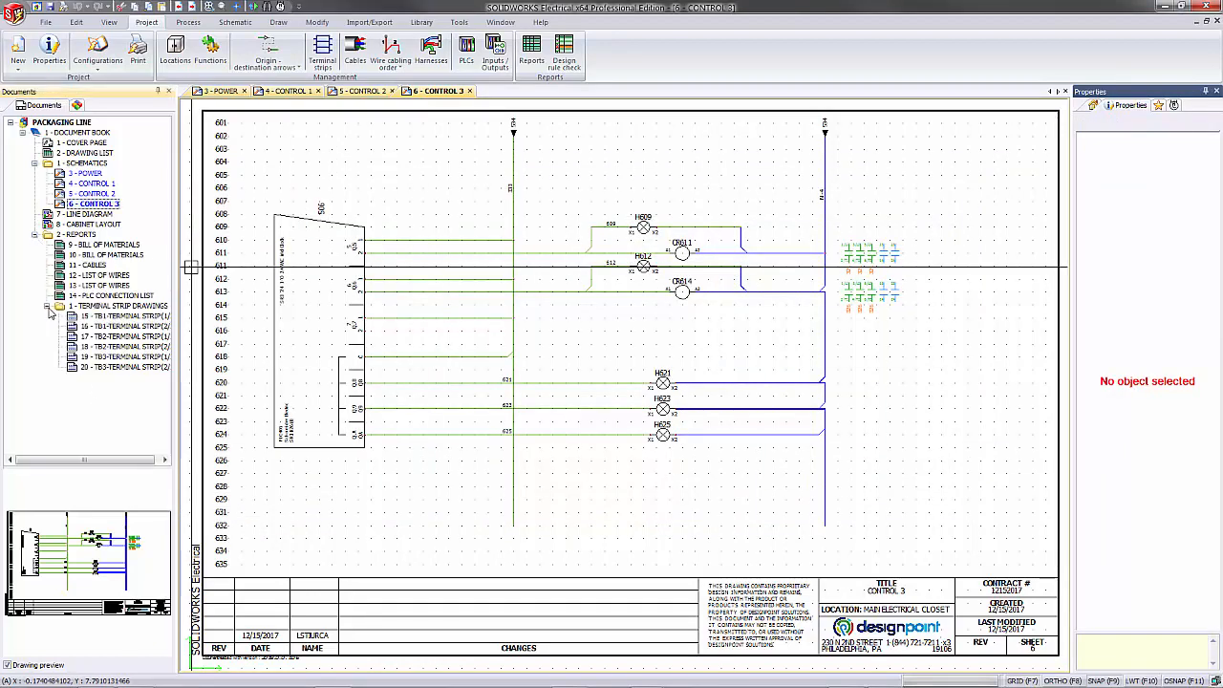
double_click(84, 245)
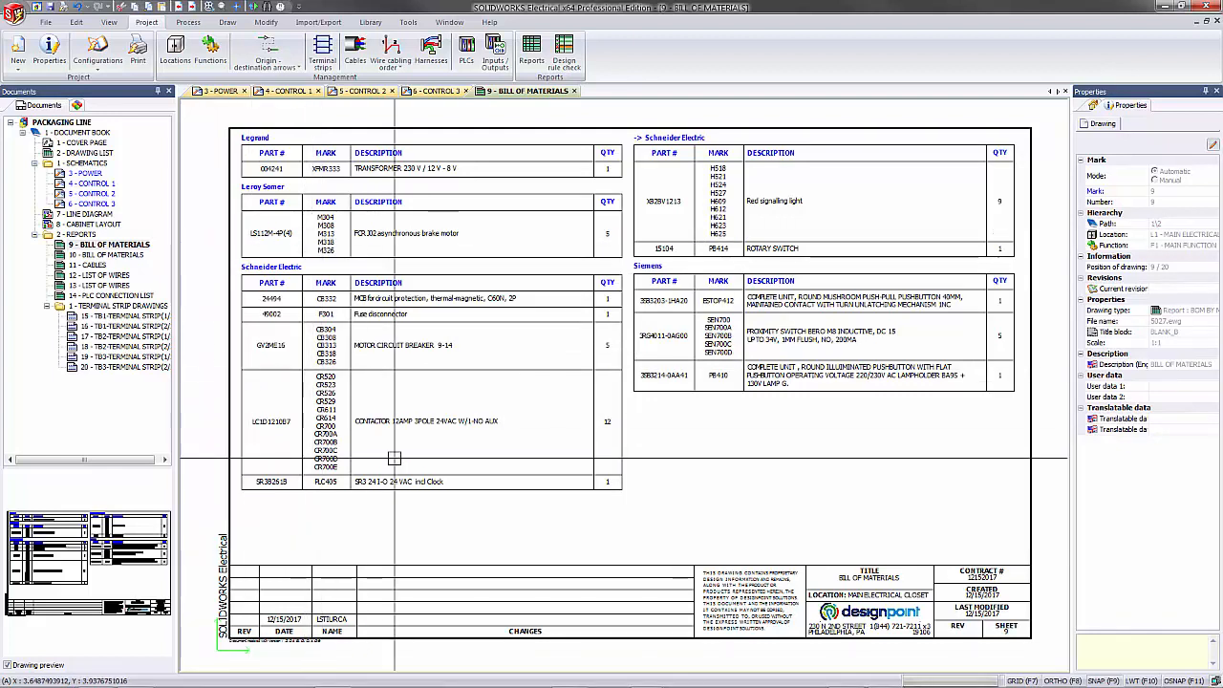
double_click(84, 255)
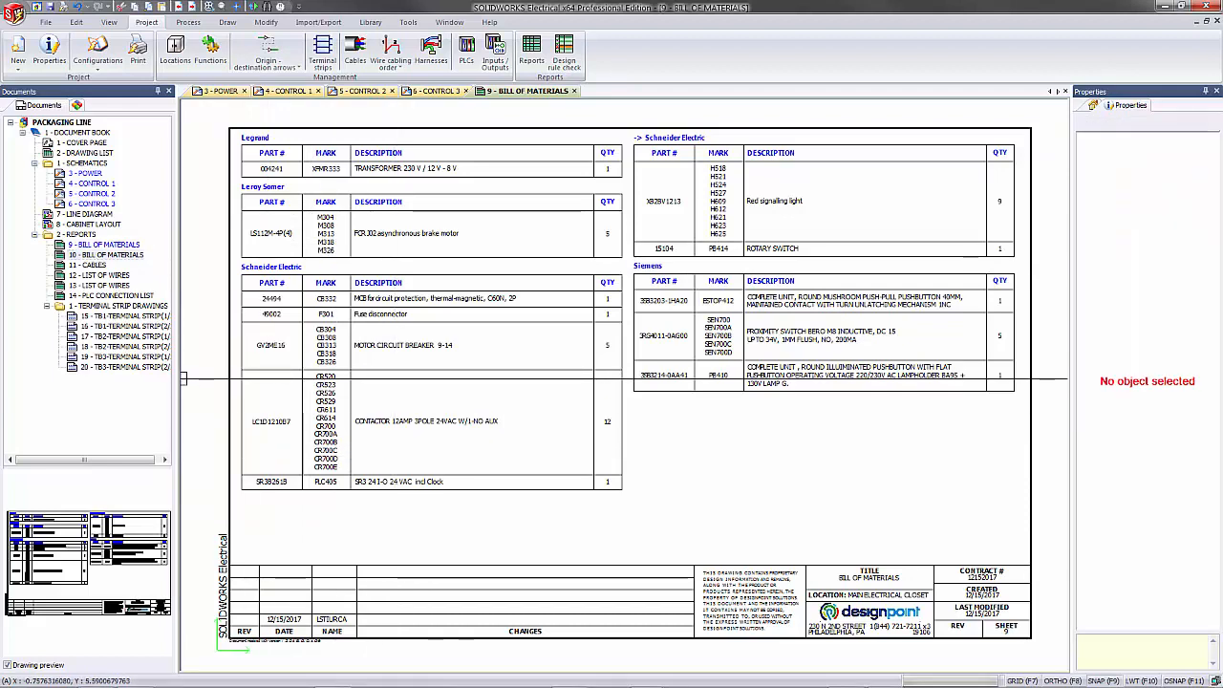
Open the 11 - CABLES drawing and examine its cable core and wire number tables.
double_click(96, 266)
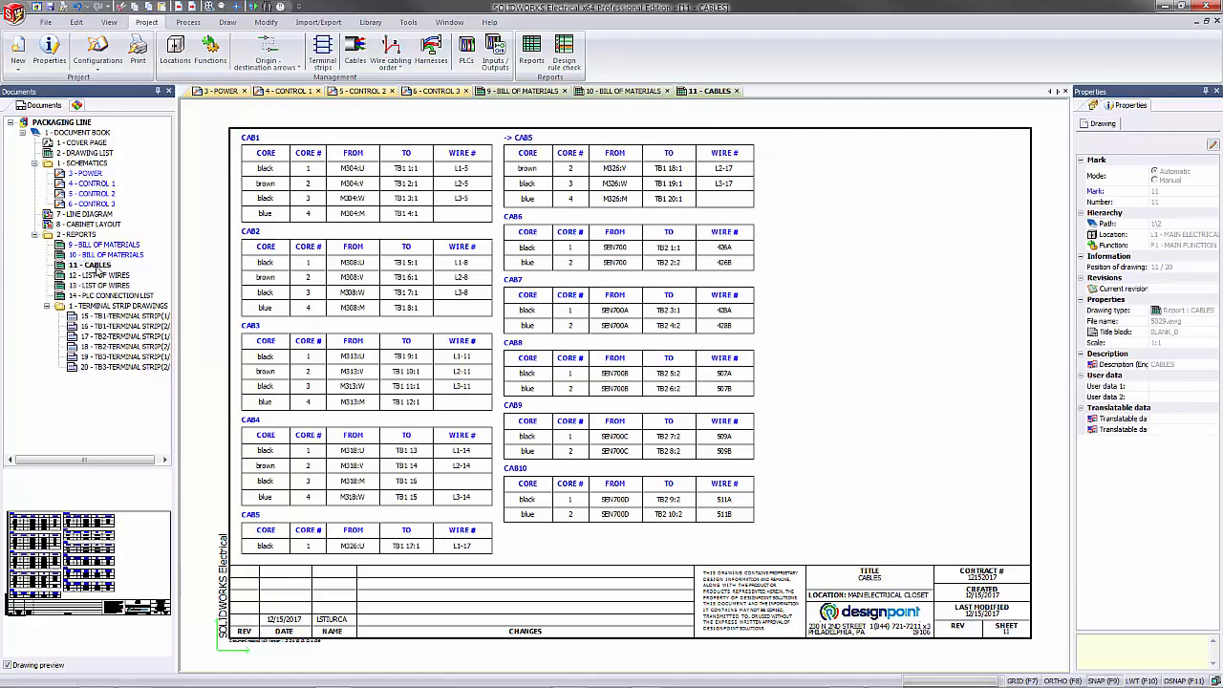
scroll(241, 297, up, 2)
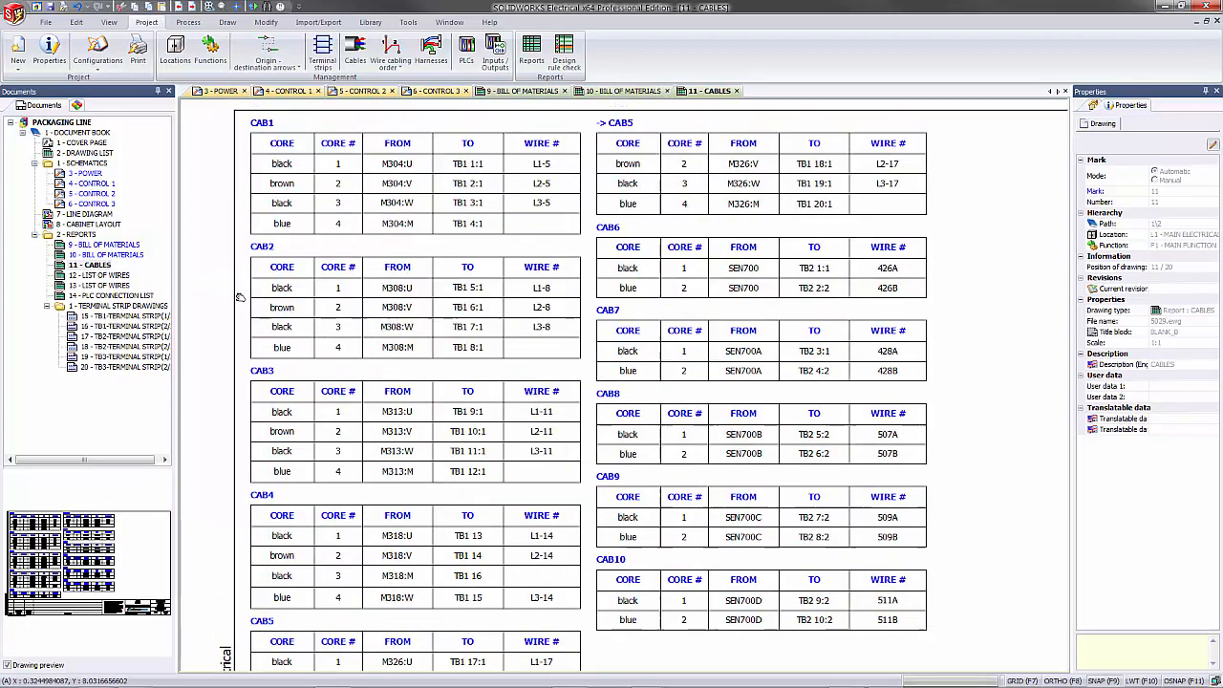
middle_drag(241, 298, 244, 312)
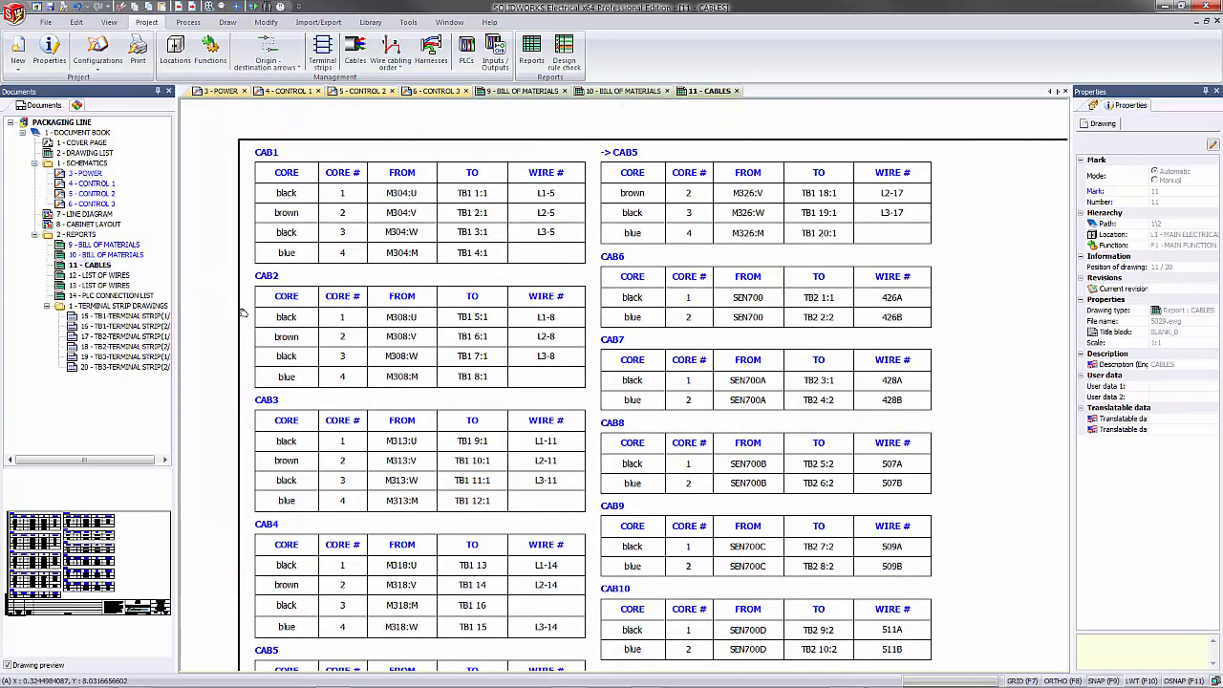
middle_click(244, 313)
middle_click(244, 313)
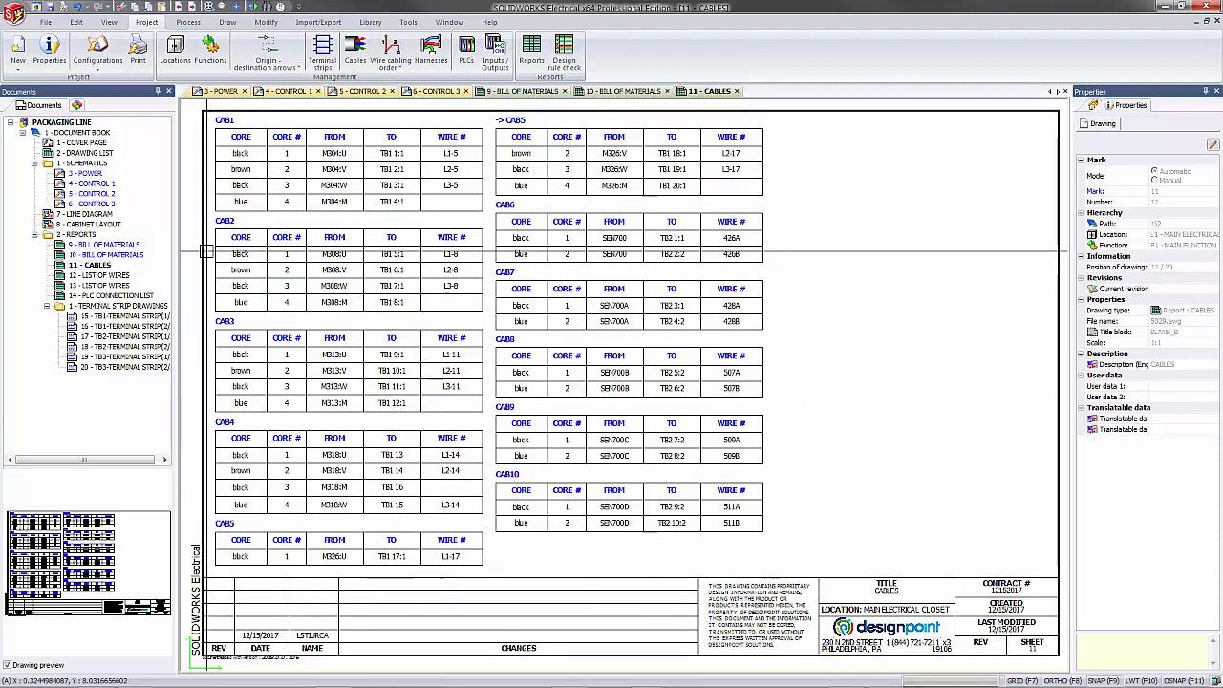
Open the 12 - LIST OF WIRES and 14 - PLC CONNECTION LIST drawings and examine their origins, destinations and wire numbers.
double_click(100, 275)
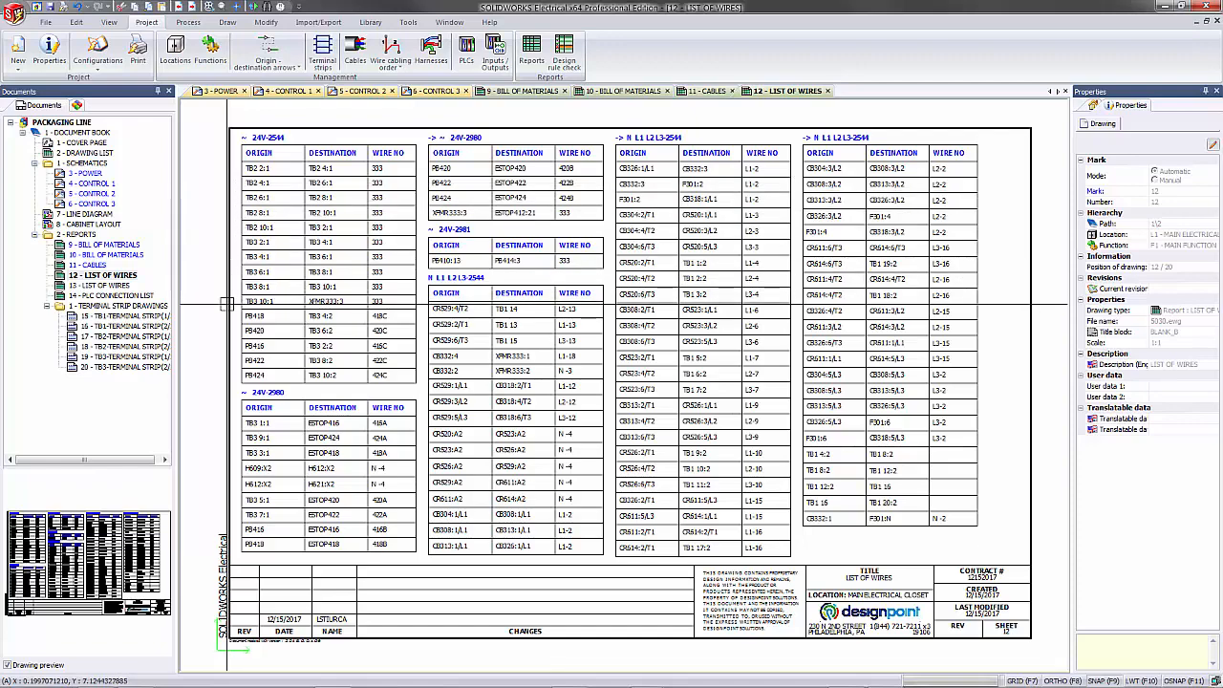
middle_drag(633, 494, 651, 435)
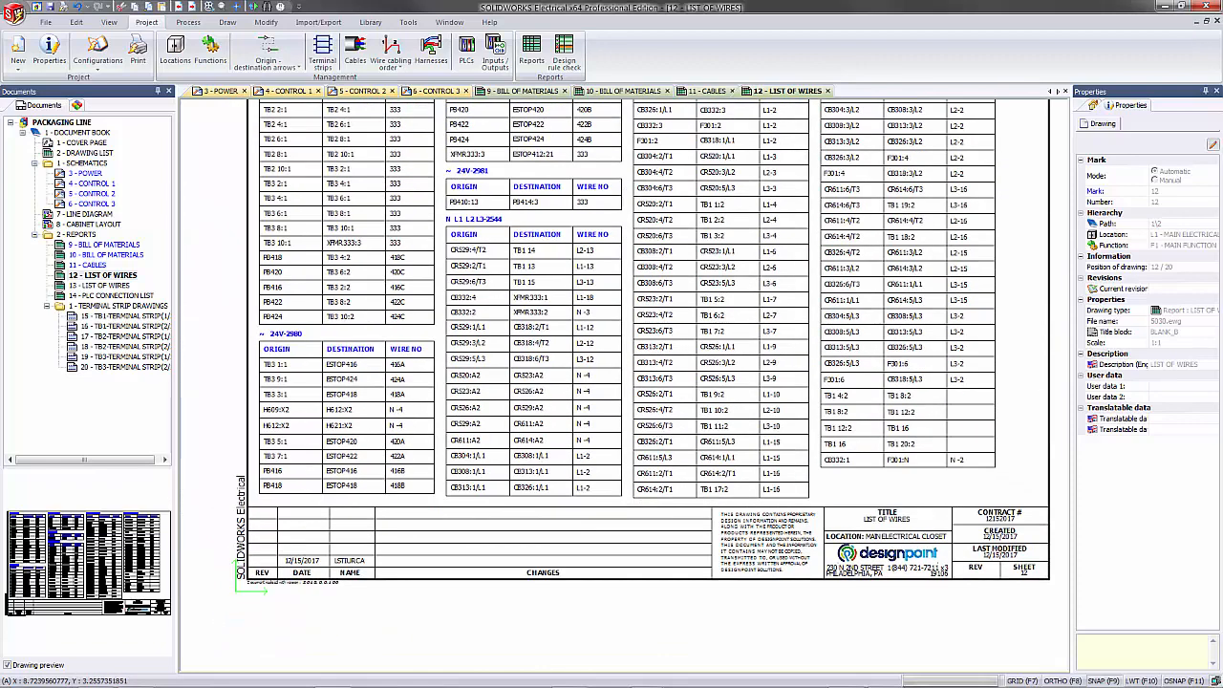
double_click(107, 295)
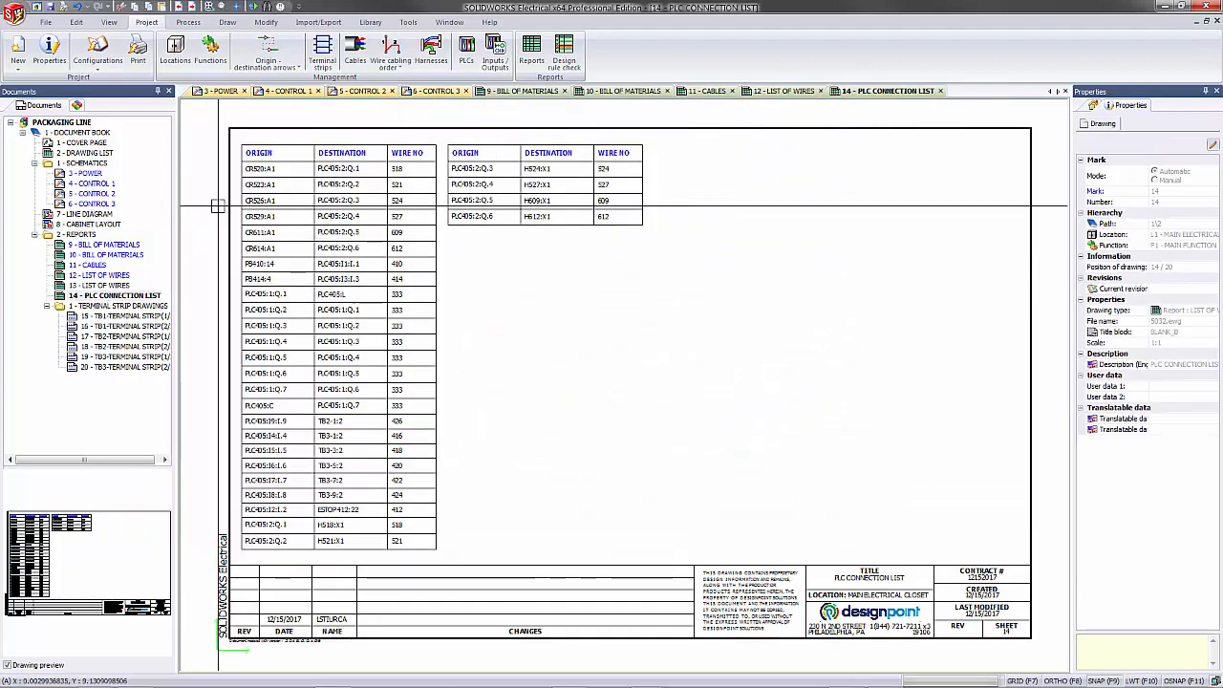
middle_drag(223, 198, 228, 230)
scroll(228, 229, up, 2)
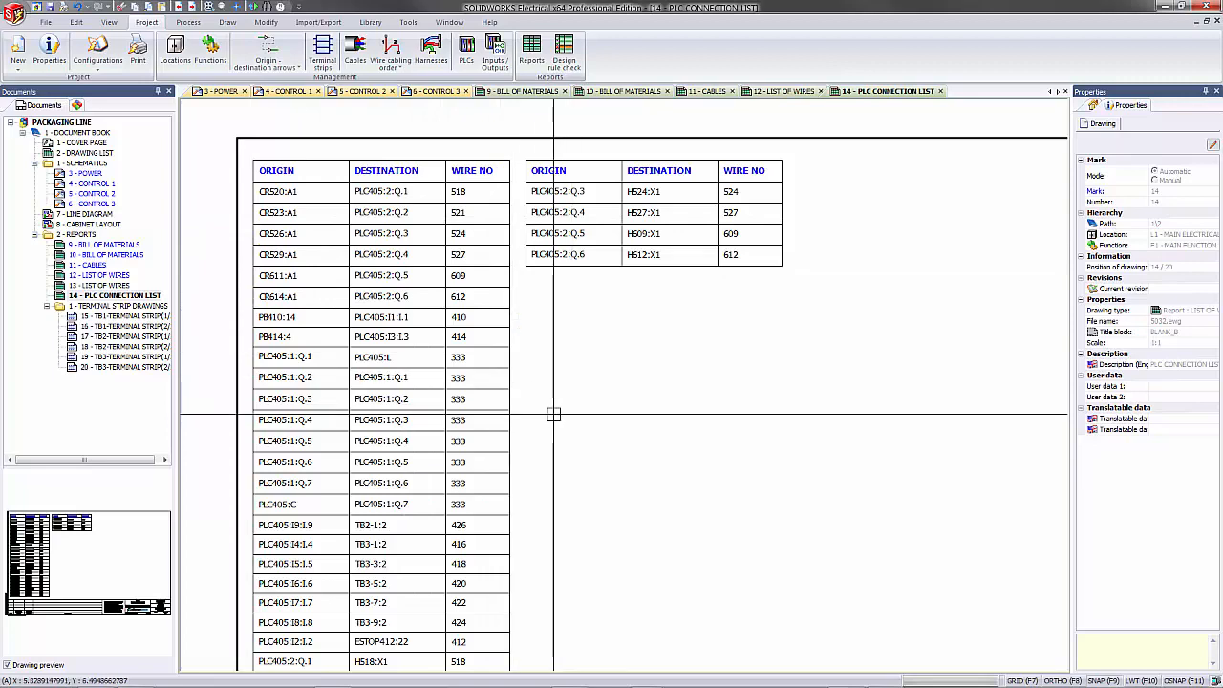
Examine the motor cable connections on the first TB1 terminal strip drawing, then open the second TB1 sheet.
click(98, 318)
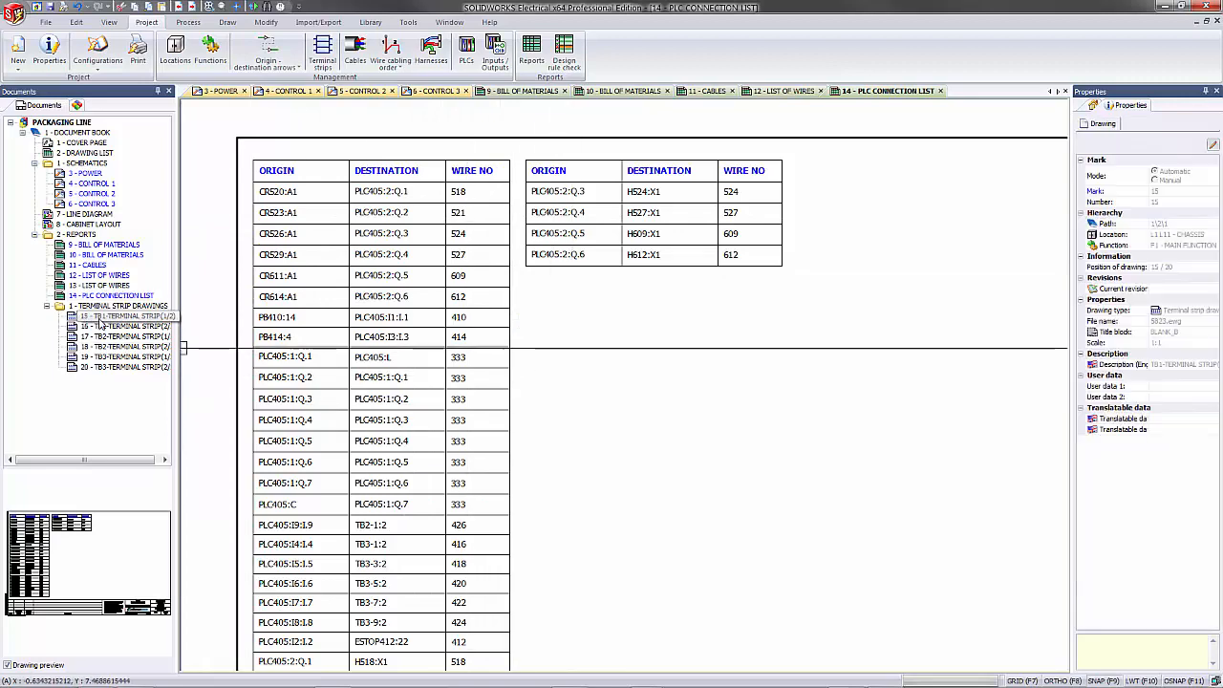
double_click(98, 319)
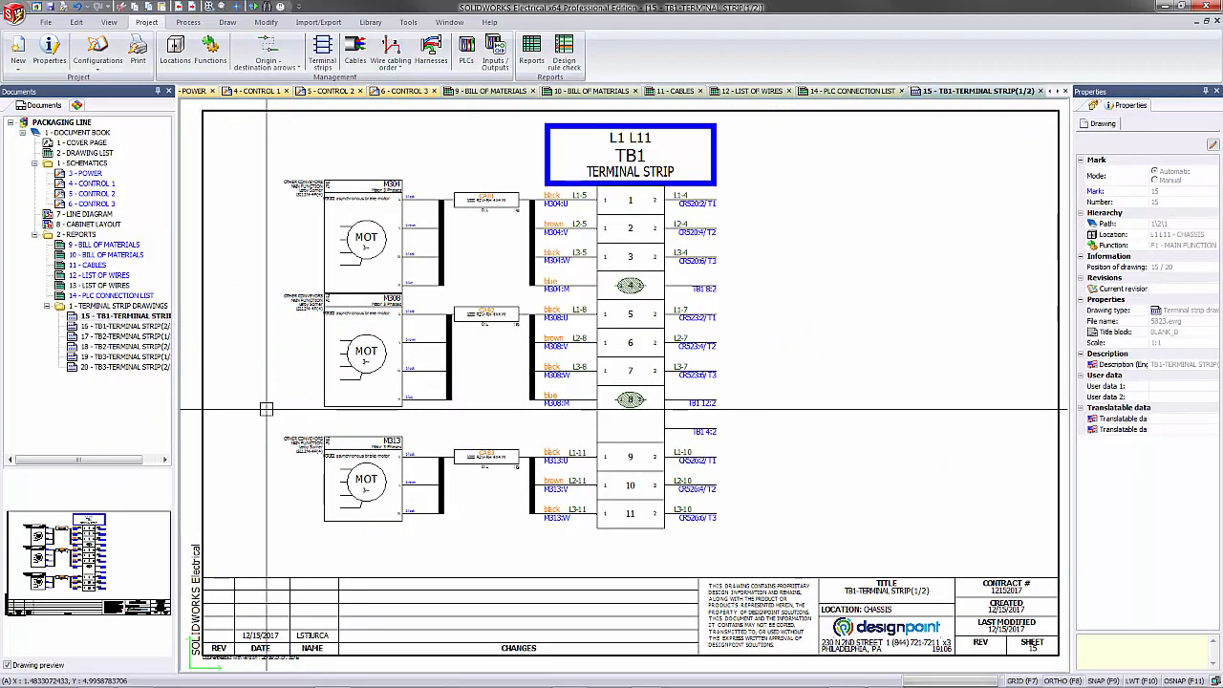
scroll(395, 307, up, 3)
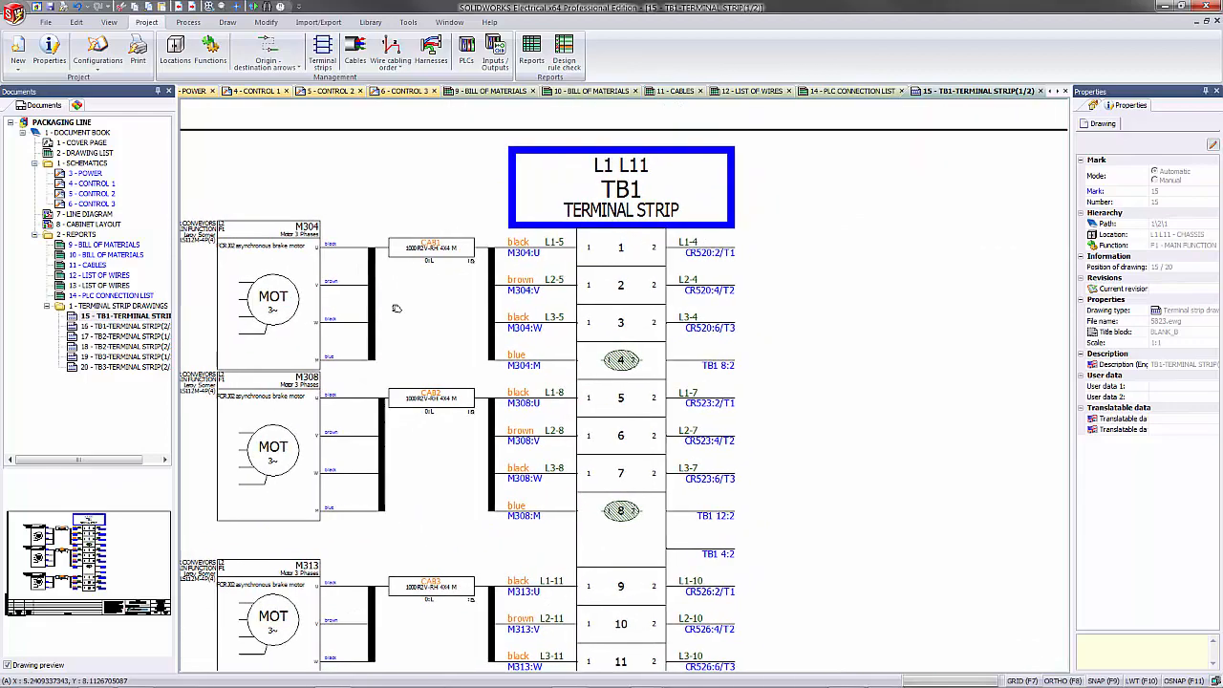
middle_drag(806, 552, 810, 439)
scroll(811, 438, down, 1)
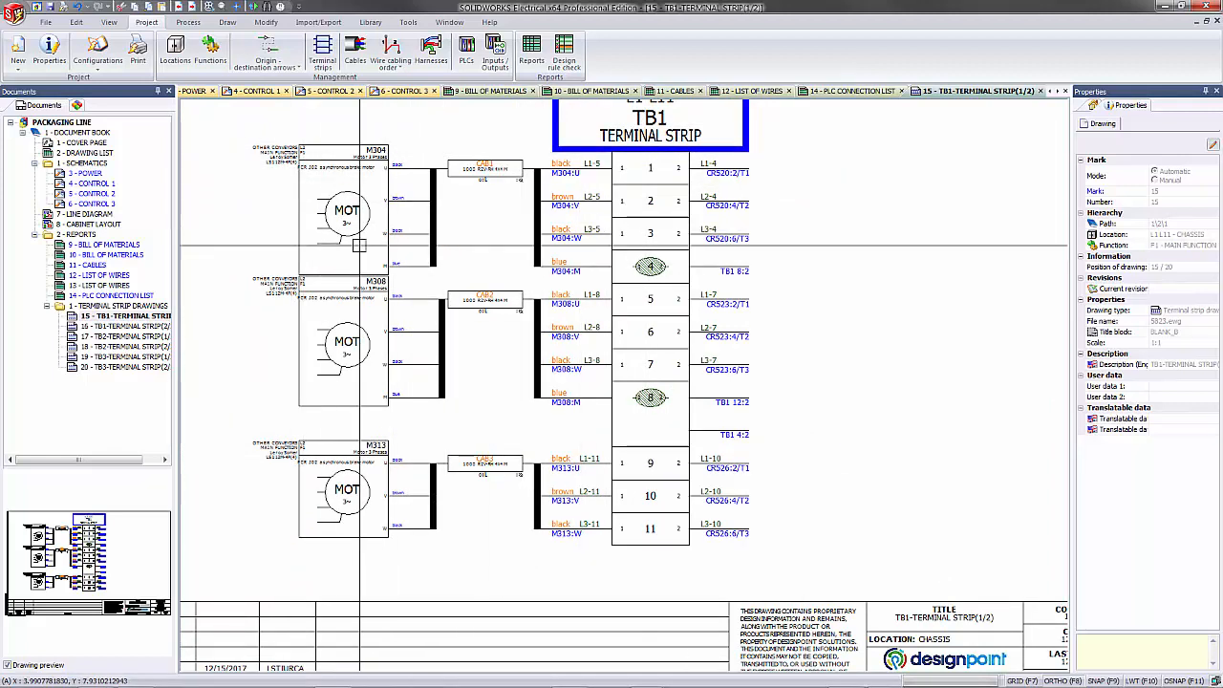
double_click(96, 326)
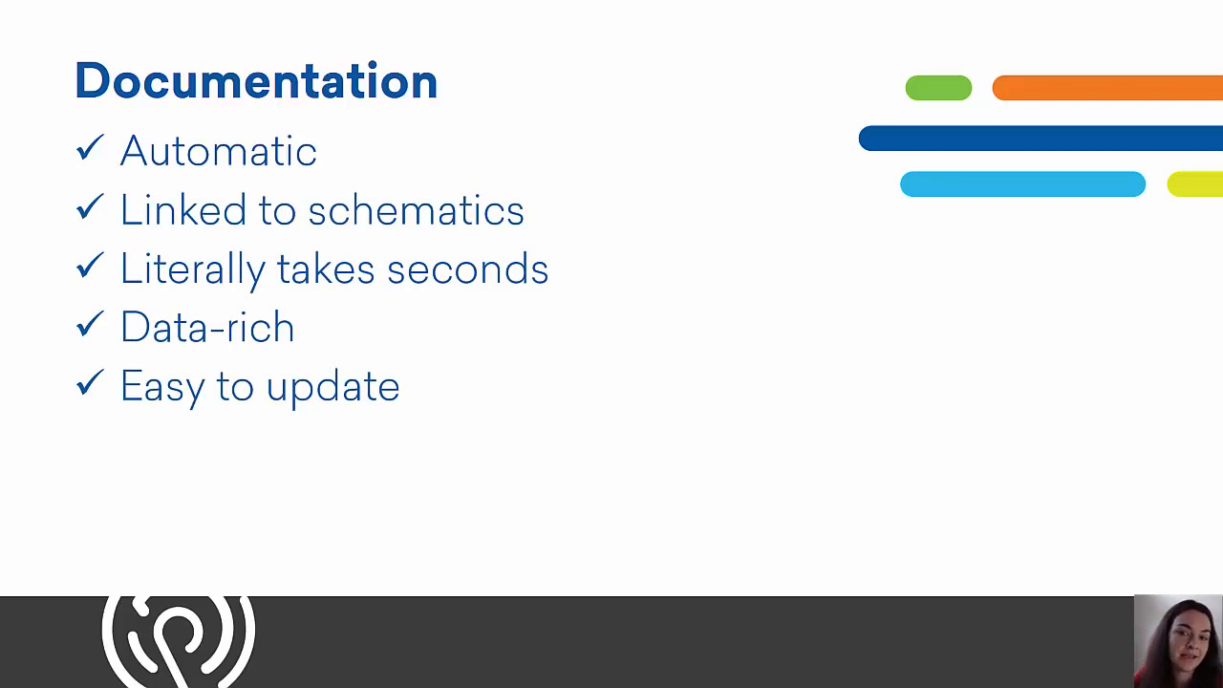
key(Right)
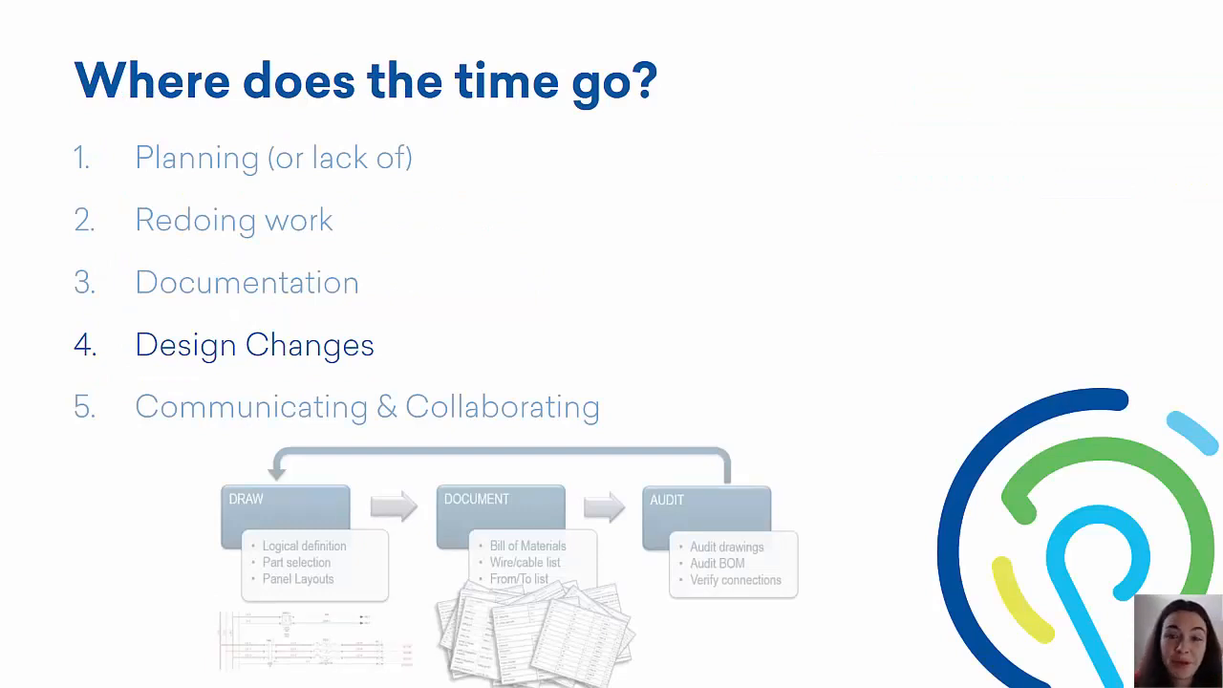
key(Right)
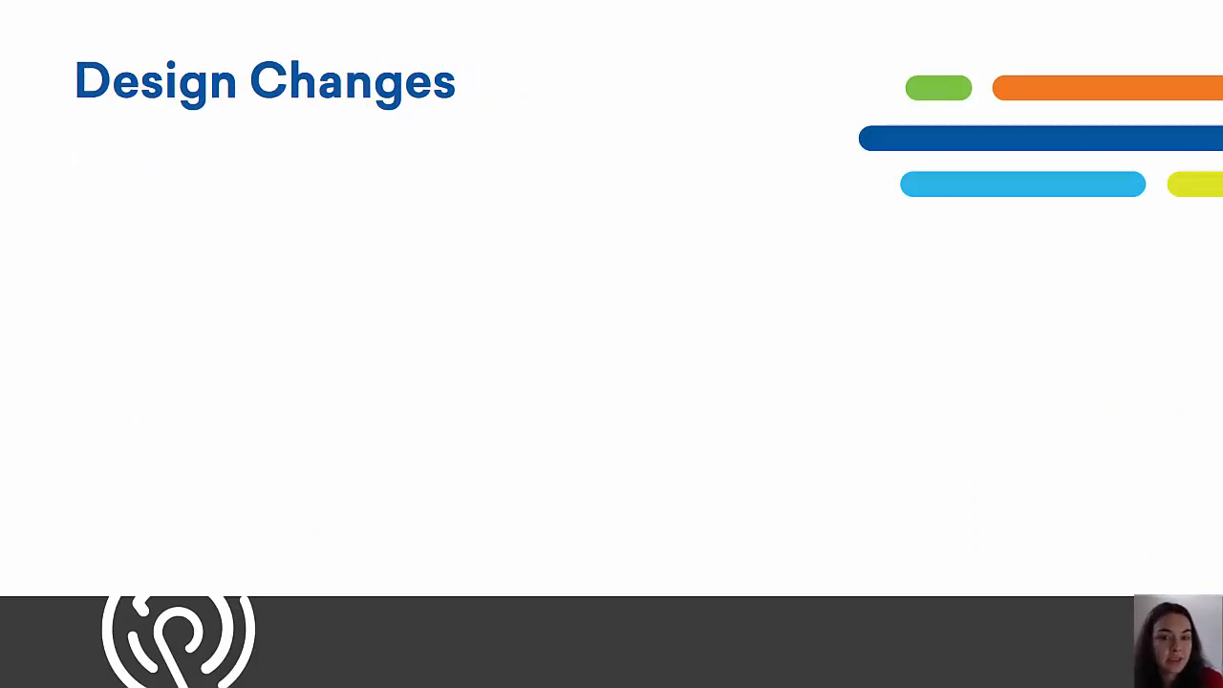
key(Right)
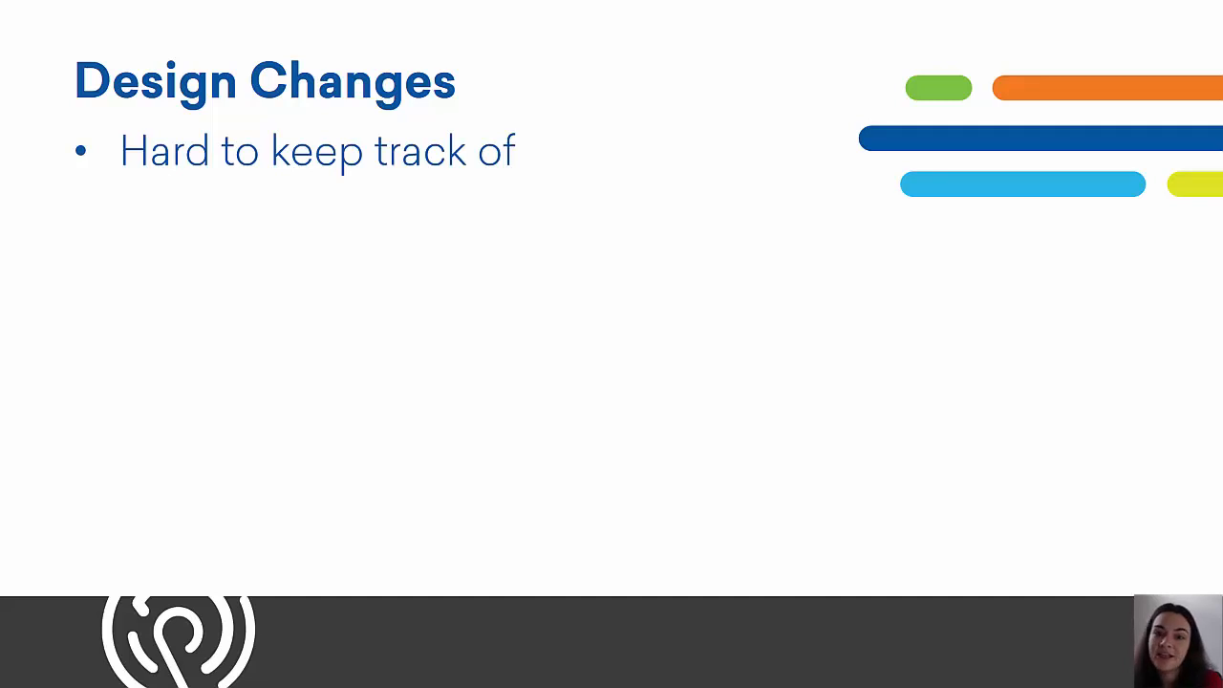
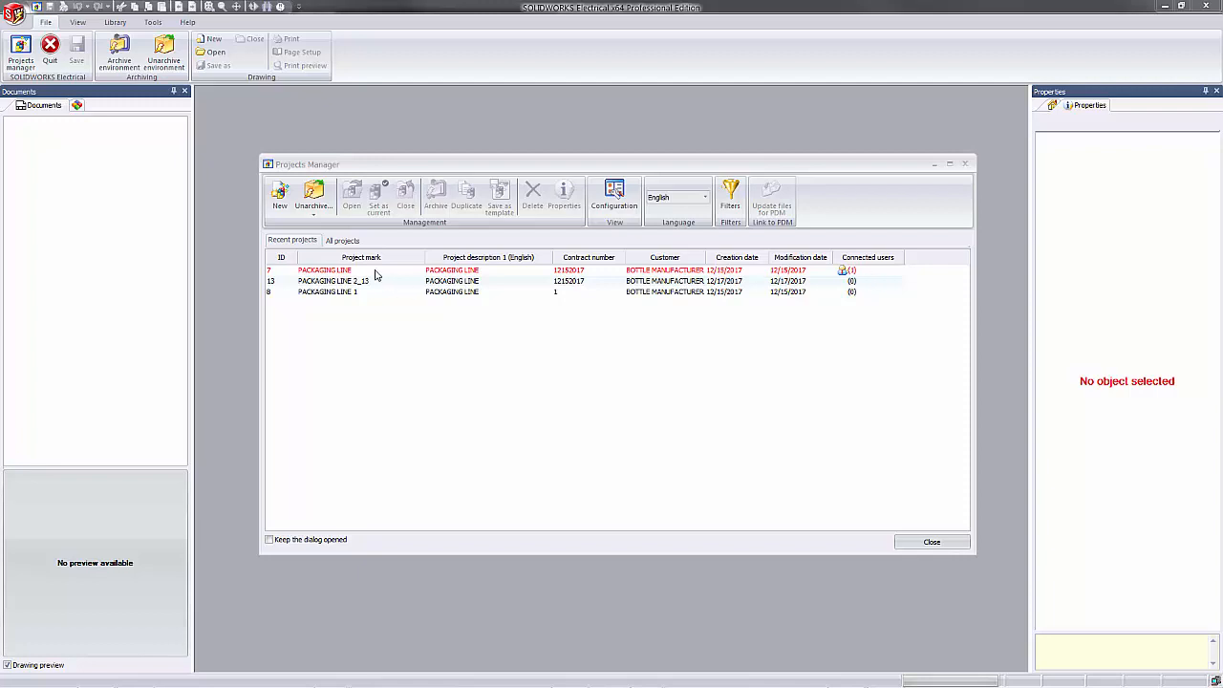
Open the PACKAGING LINE project despite its other connected user, without reopening the last drawing, and expand its document book.
double_click(375, 272)
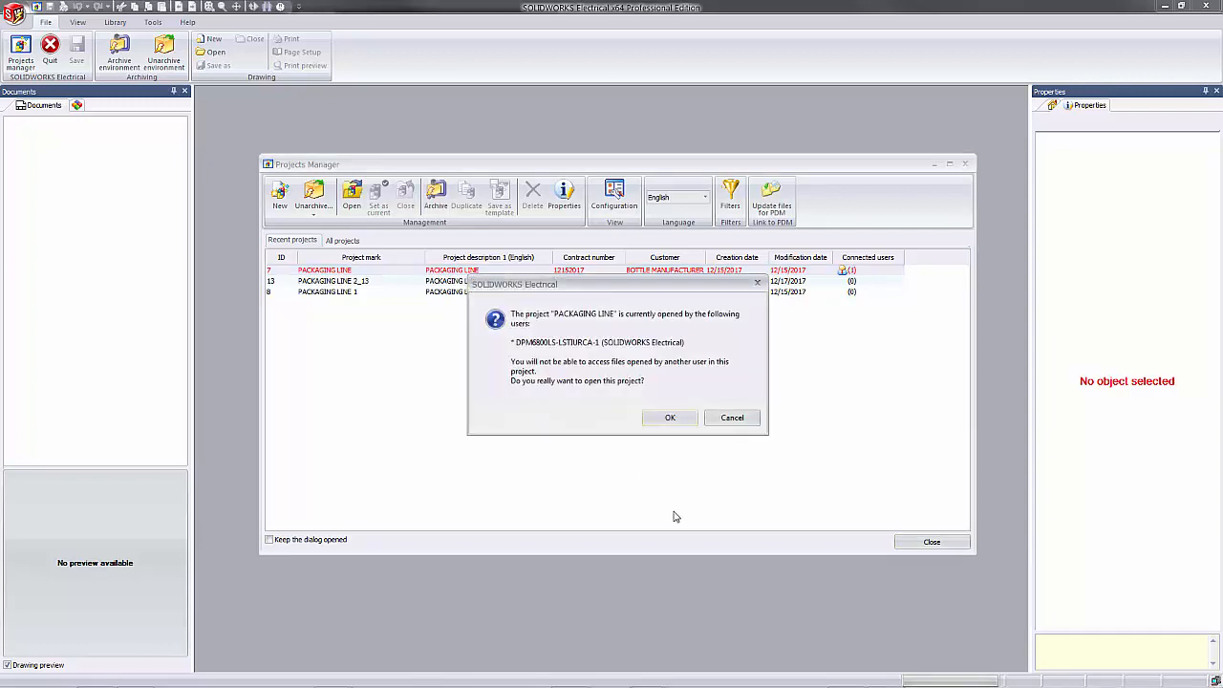
click(670, 420)
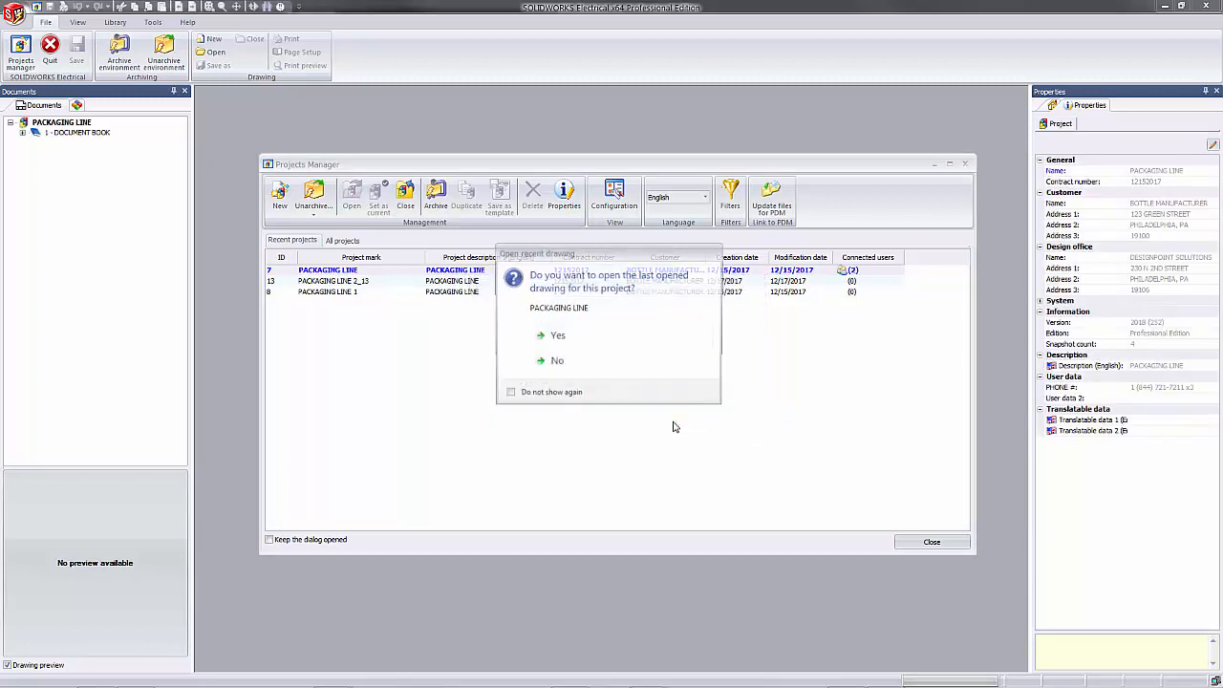
click(618, 362)
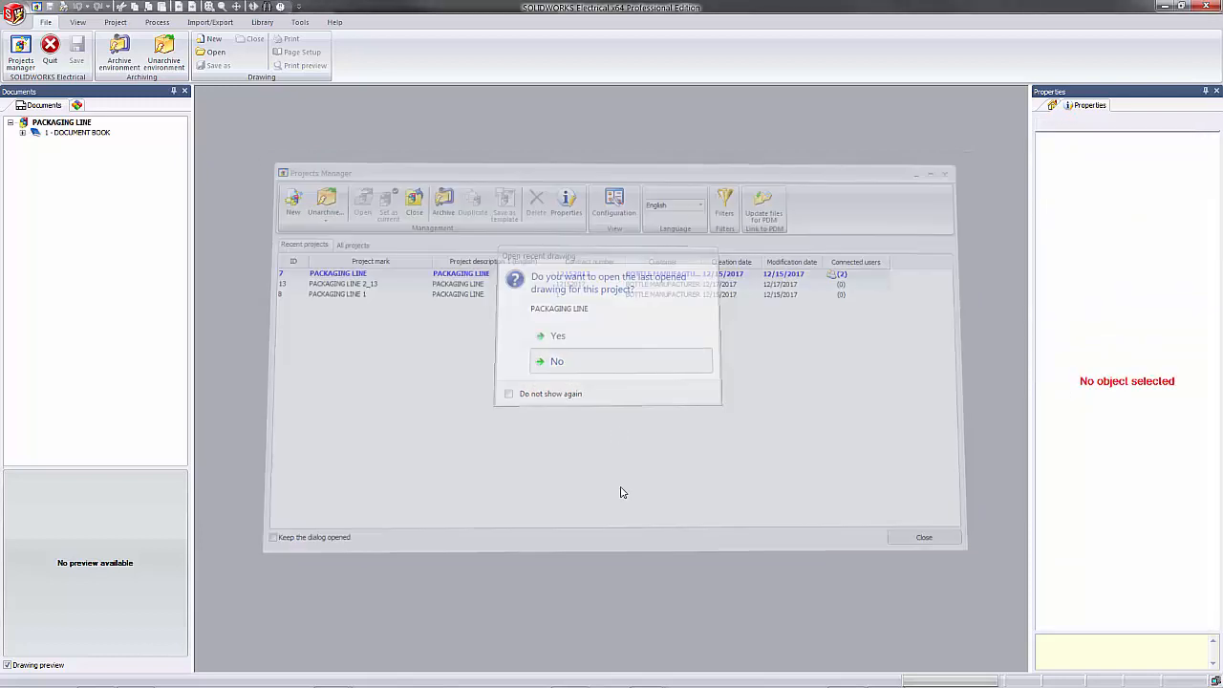
click(23, 133)
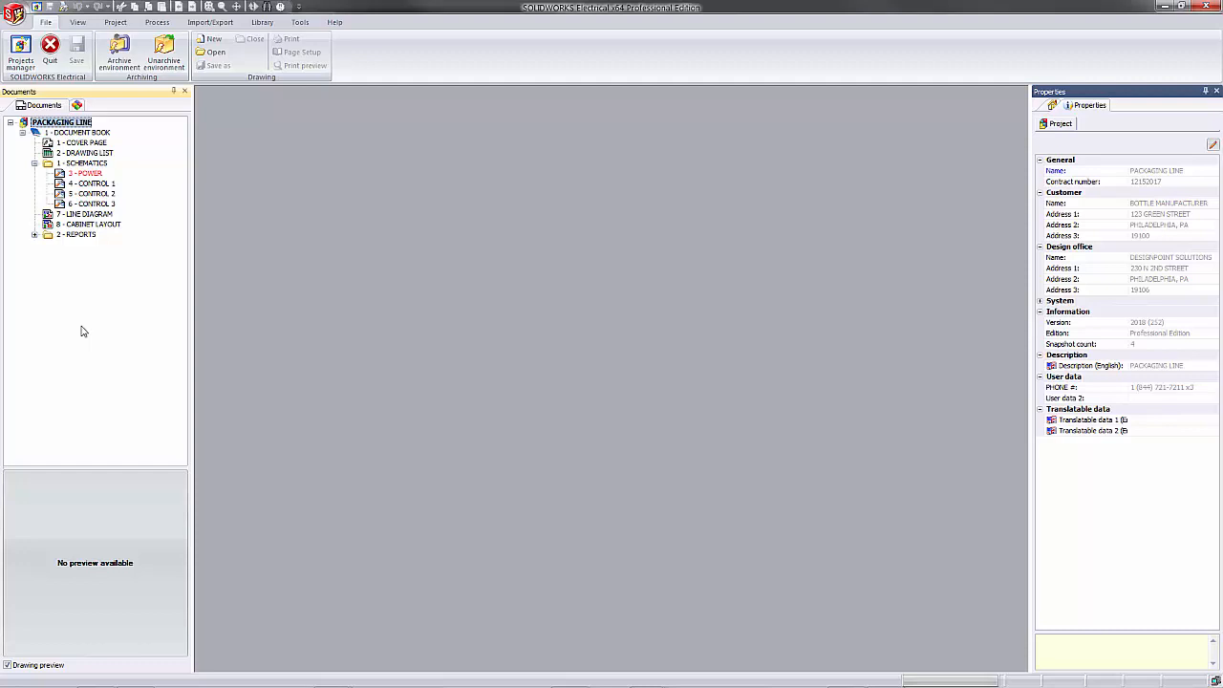
Try to open 3 - POWER and message its user "Hey I was hoping to add a couple of motors to this sheet. Can you close it?".
double_click(91, 174)
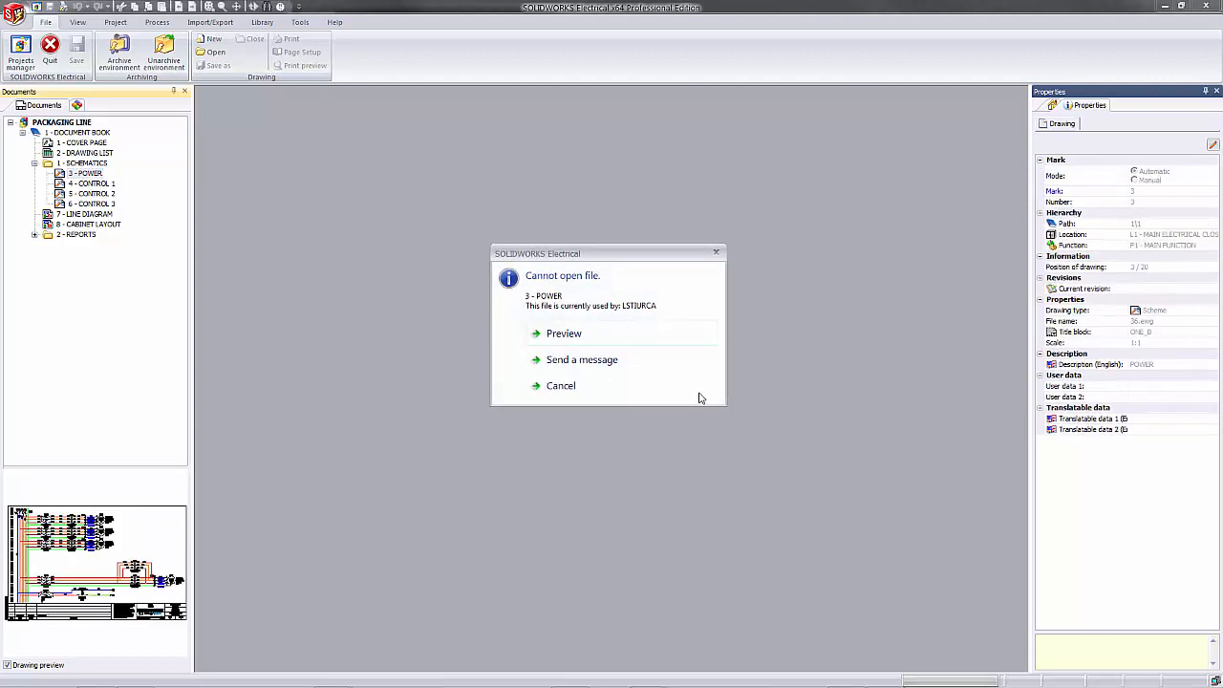
click(657, 368)
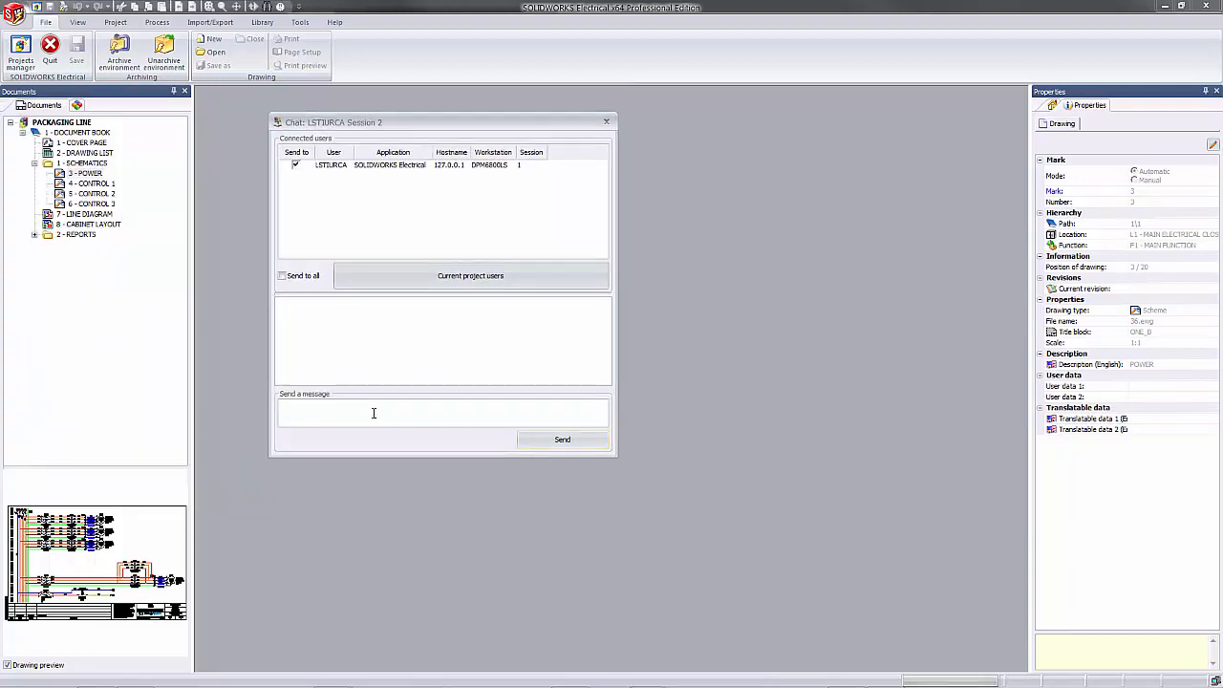
text(Hey I was hoping to add a couple of motors to this sheet. Can you close it?)
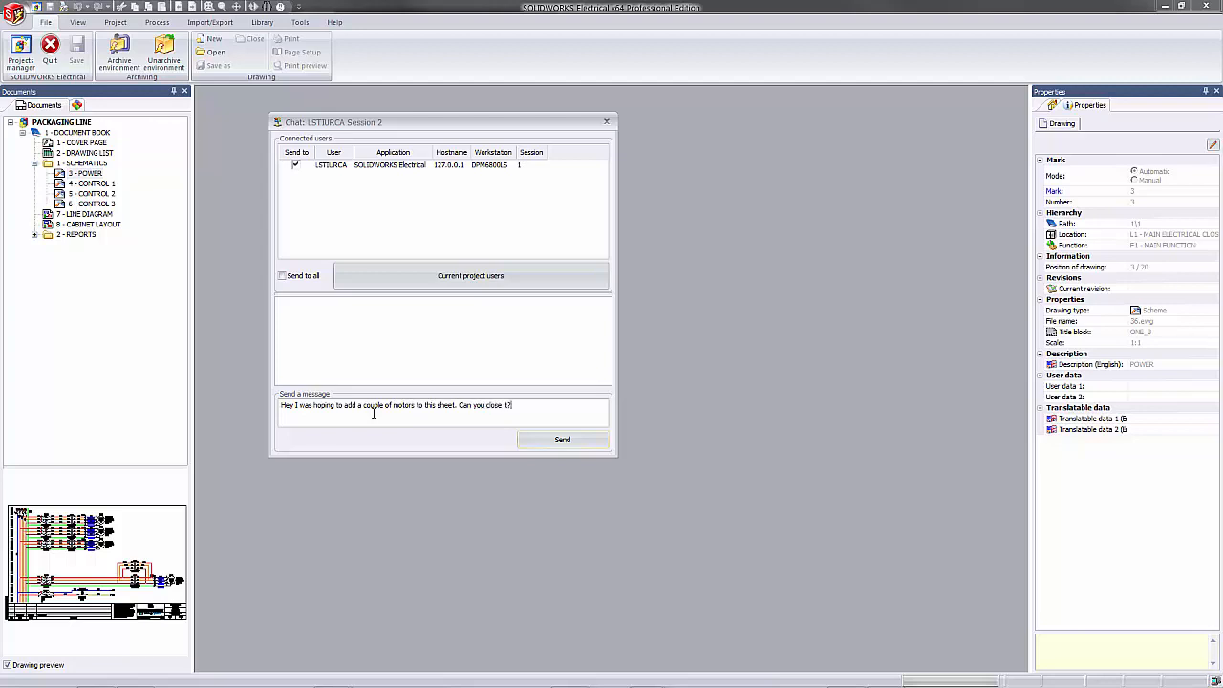
click(528, 442)
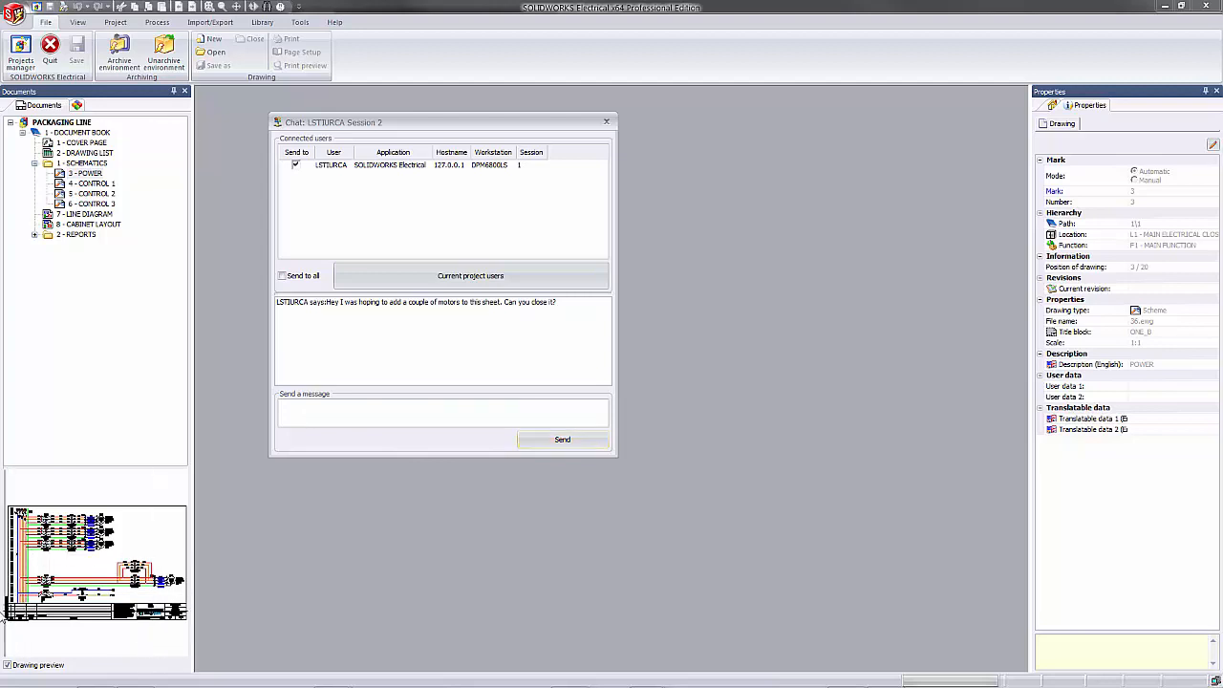
Reply "Great" to the connected user's answer and close the chat.
click(1, 650)
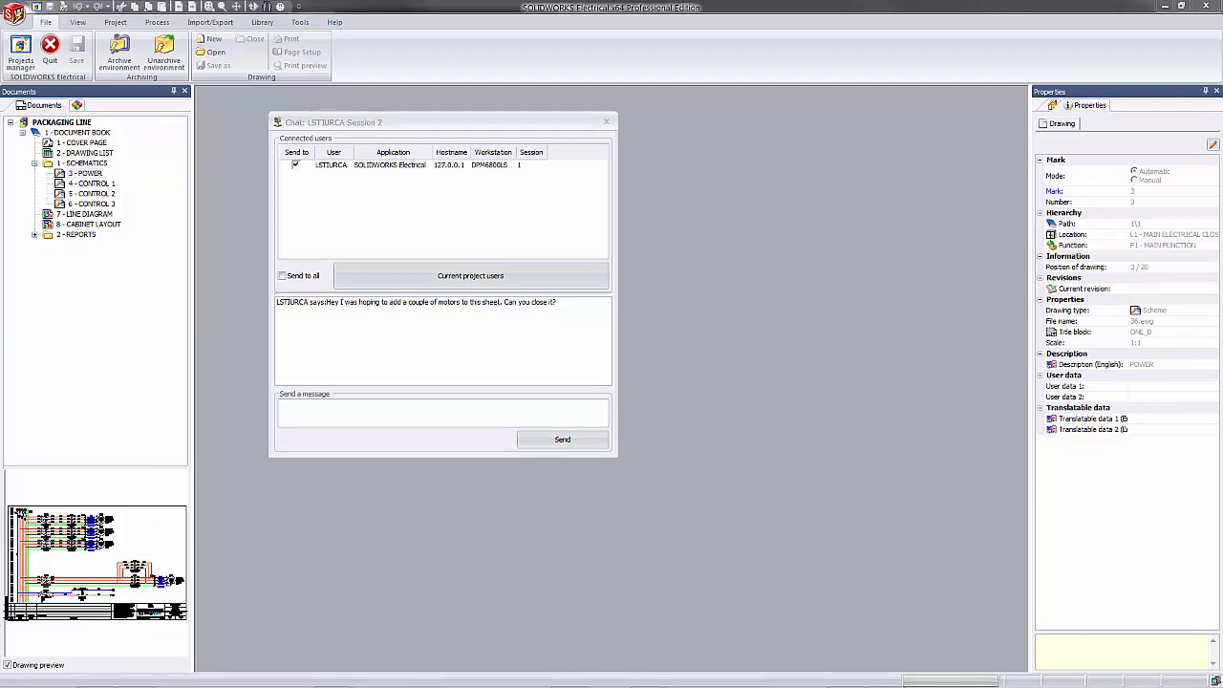
click(426, 419)
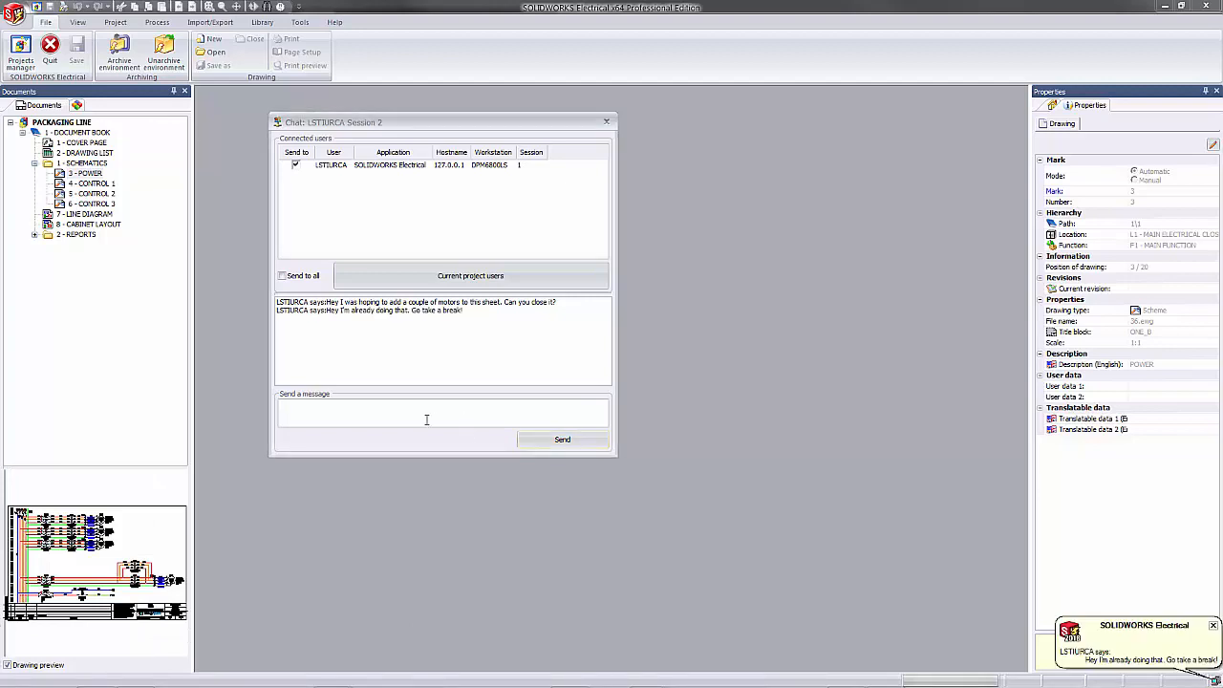
text(Great!)
click(538, 440)
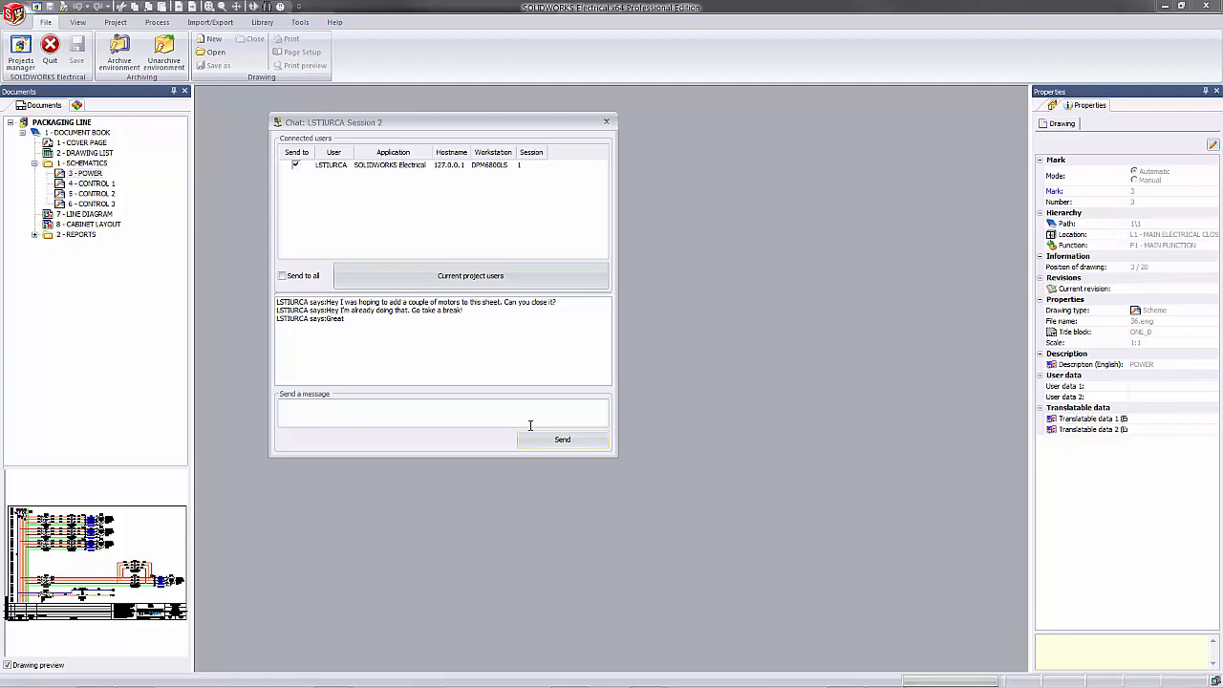
click(607, 122)
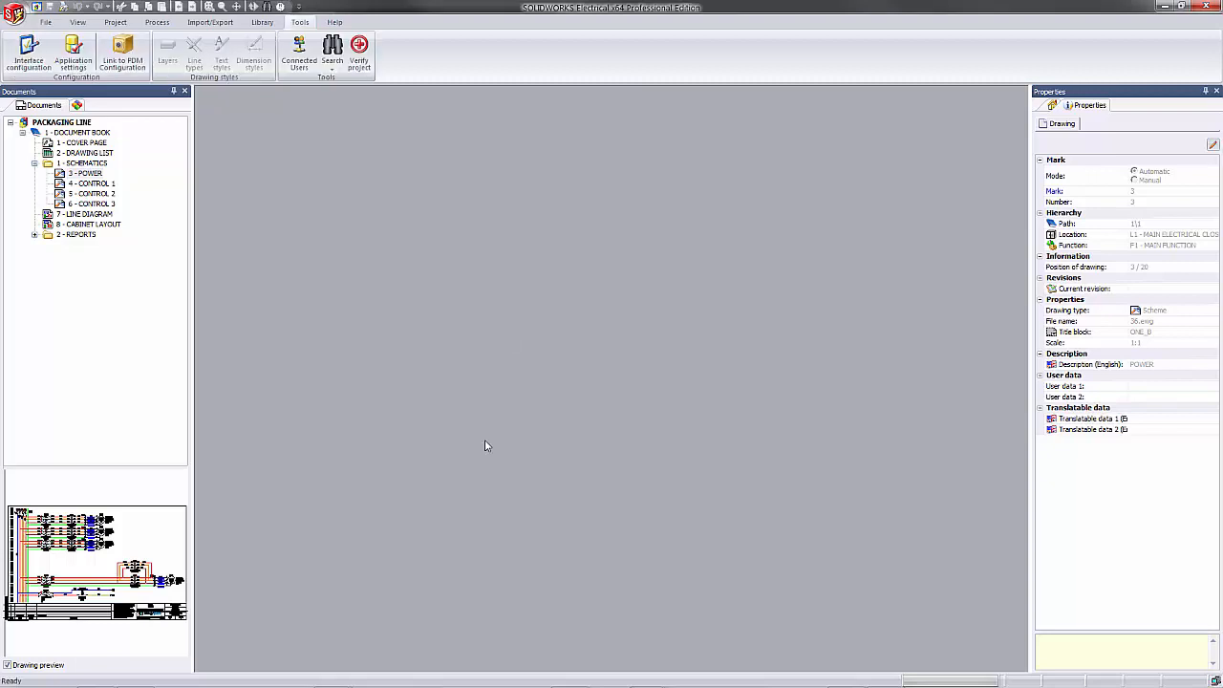
Open the user rights manager from the interface configuration and examine the Administrator profile and its user.
click(27, 55)
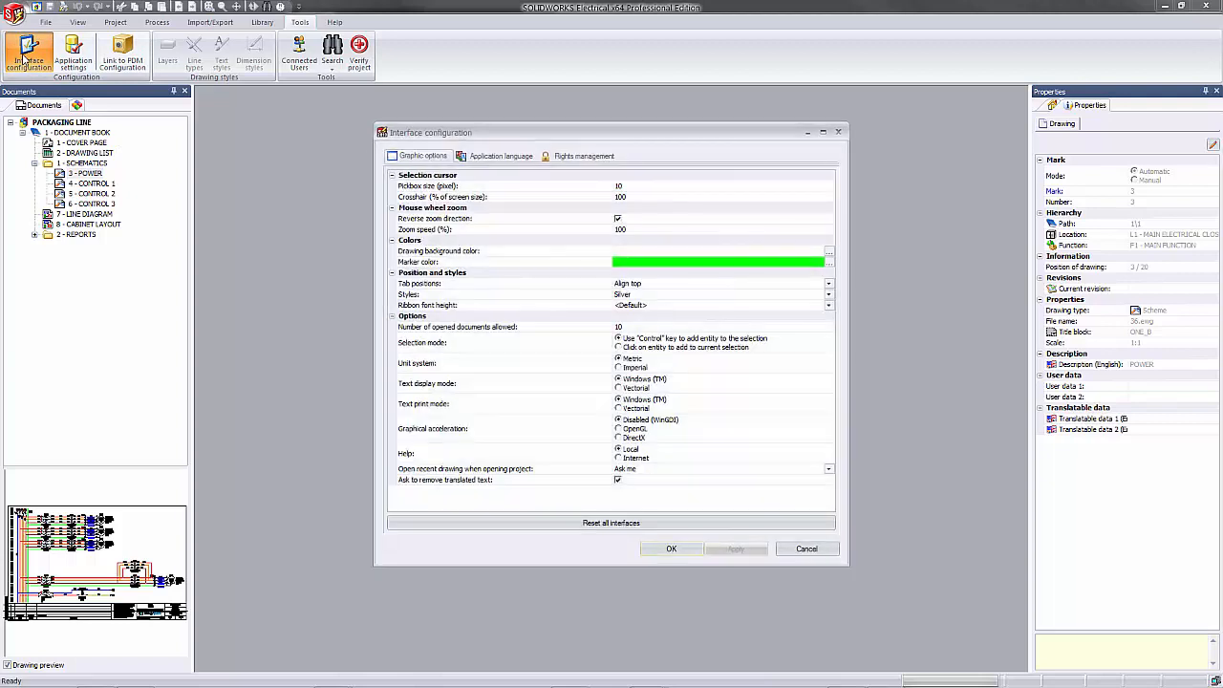
click(573, 157)
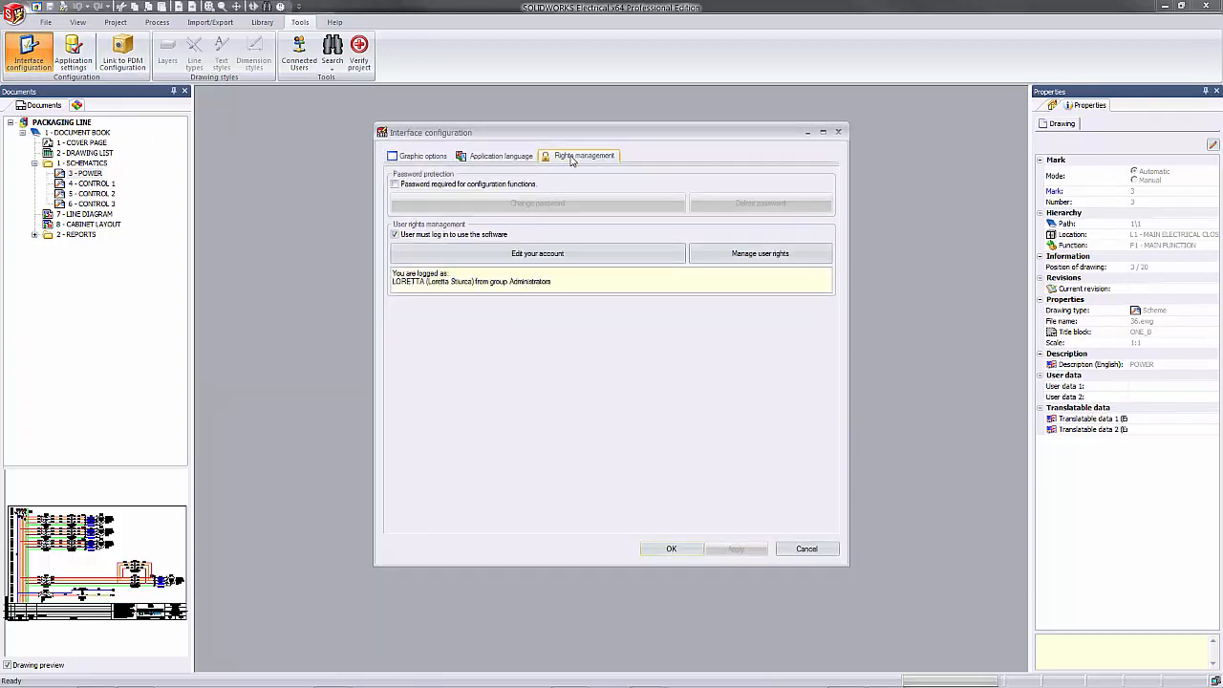
click(757, 258)
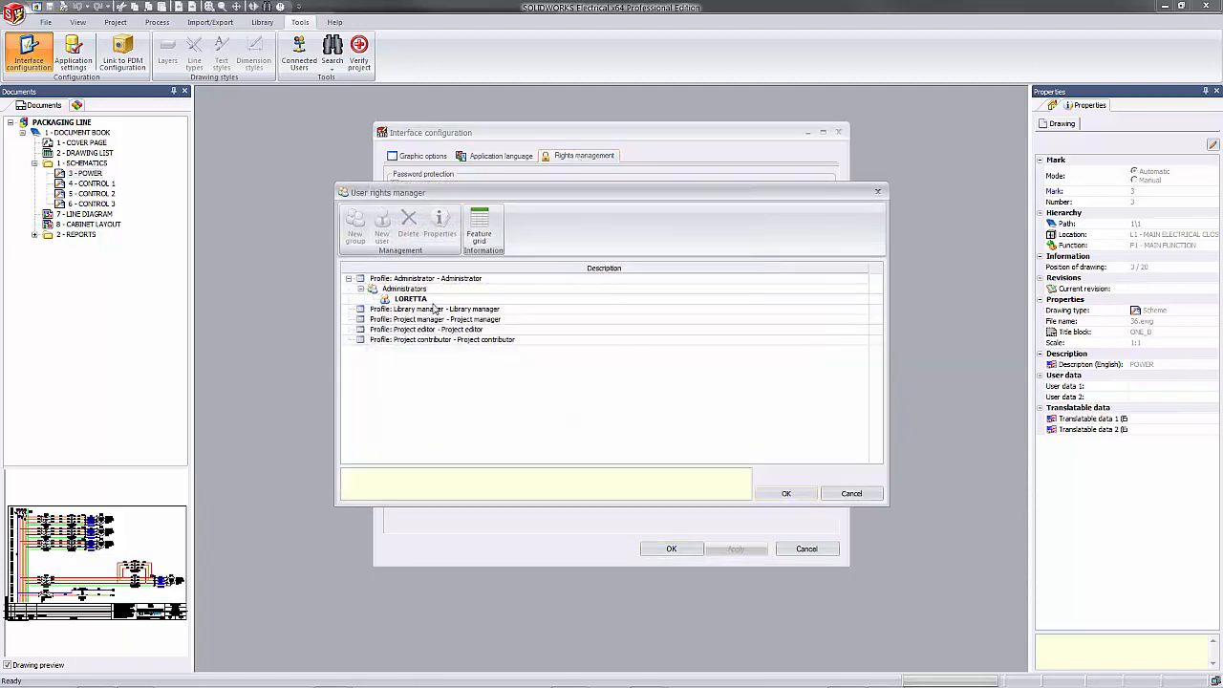
click(415, 301)
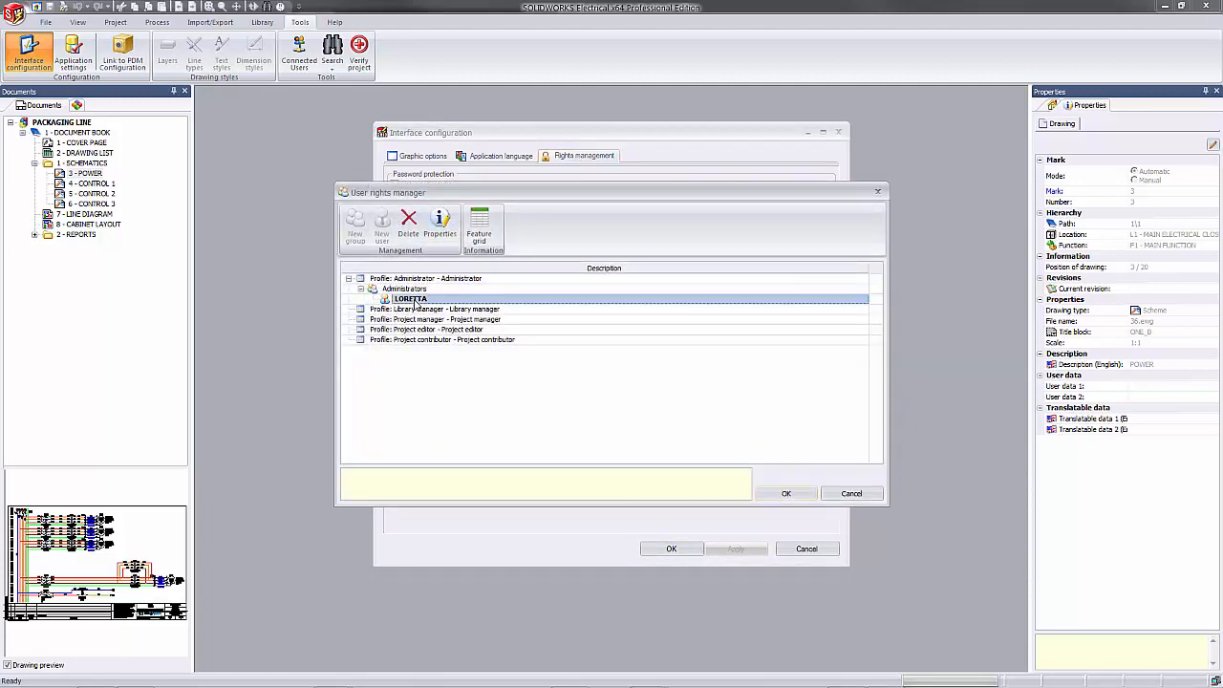
click(400, 279)
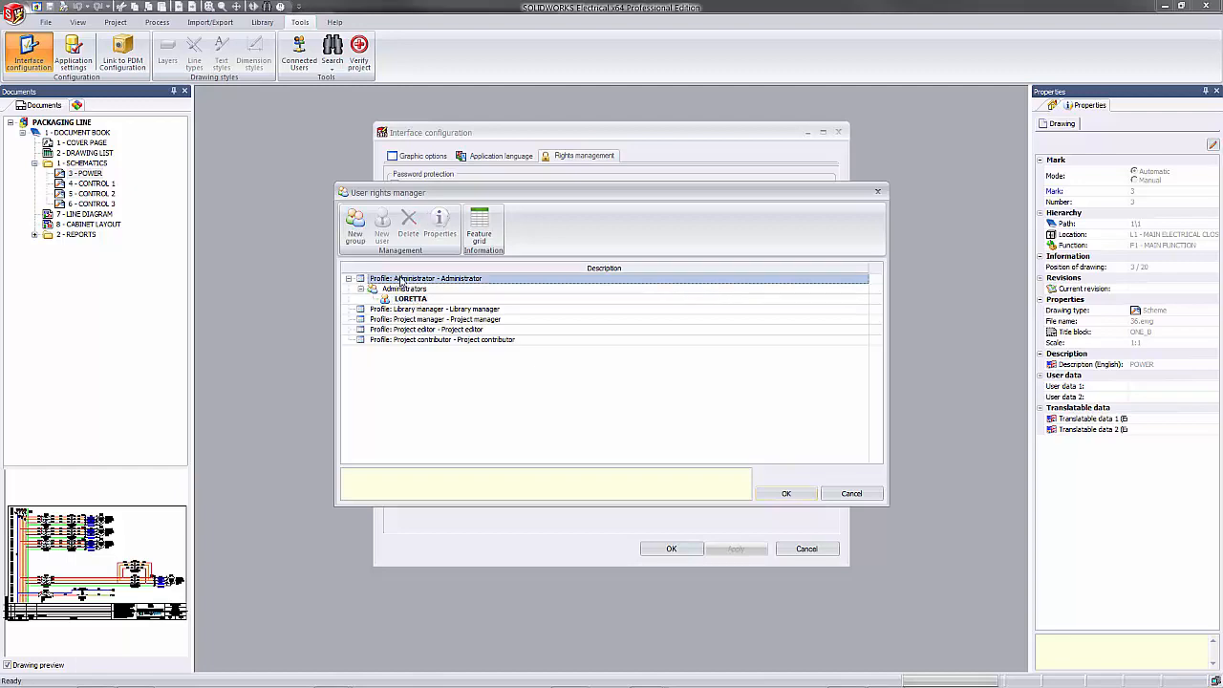
Open the feature grid, enlarge its window and examine which functions each user profile is allowed to use.
click(479, 227)
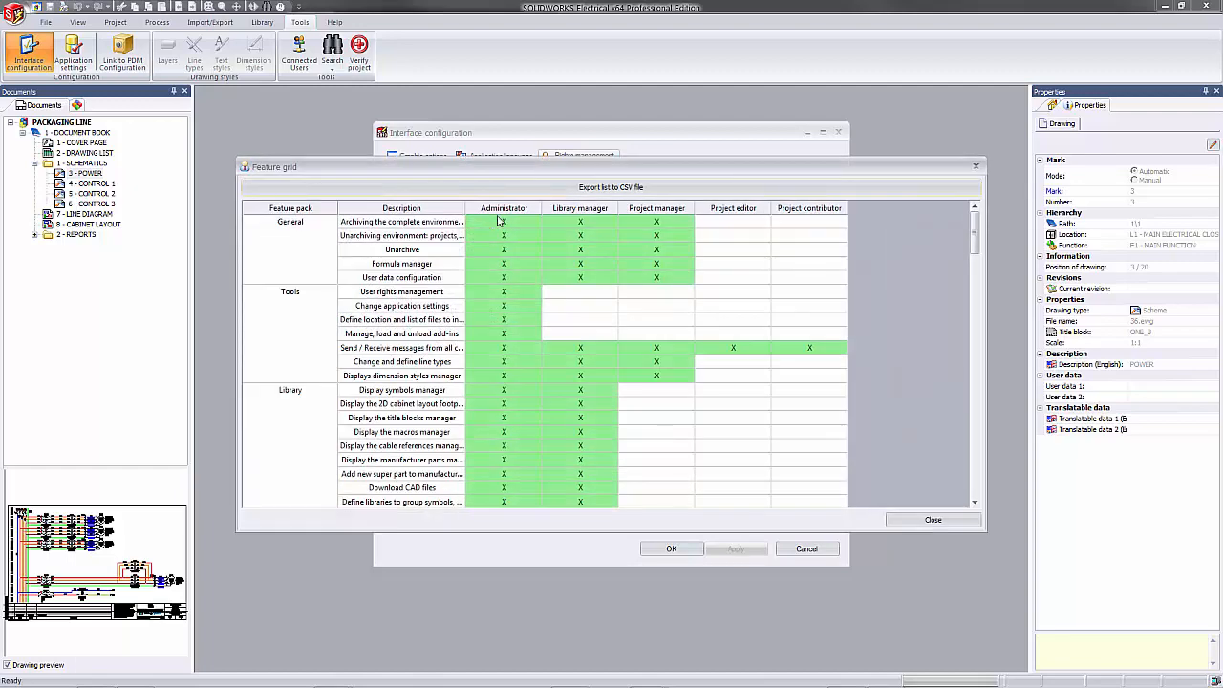
drag(554, 170, 482, 113)
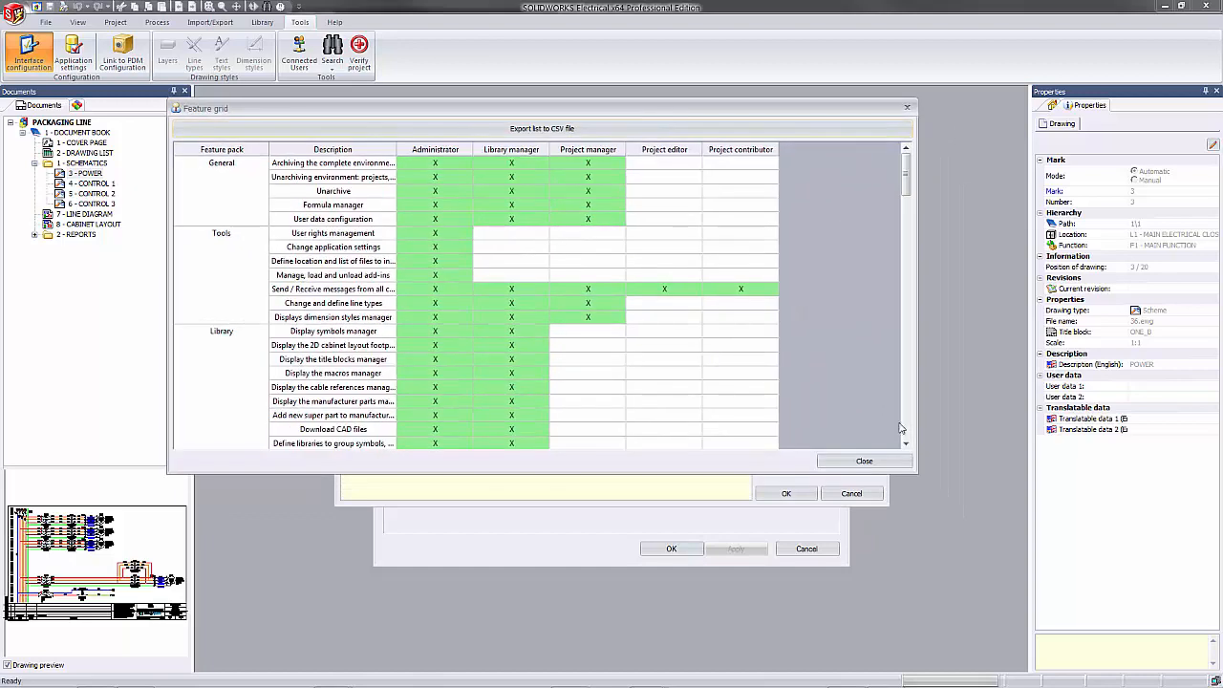
drag(917, 473, 1003, 627)
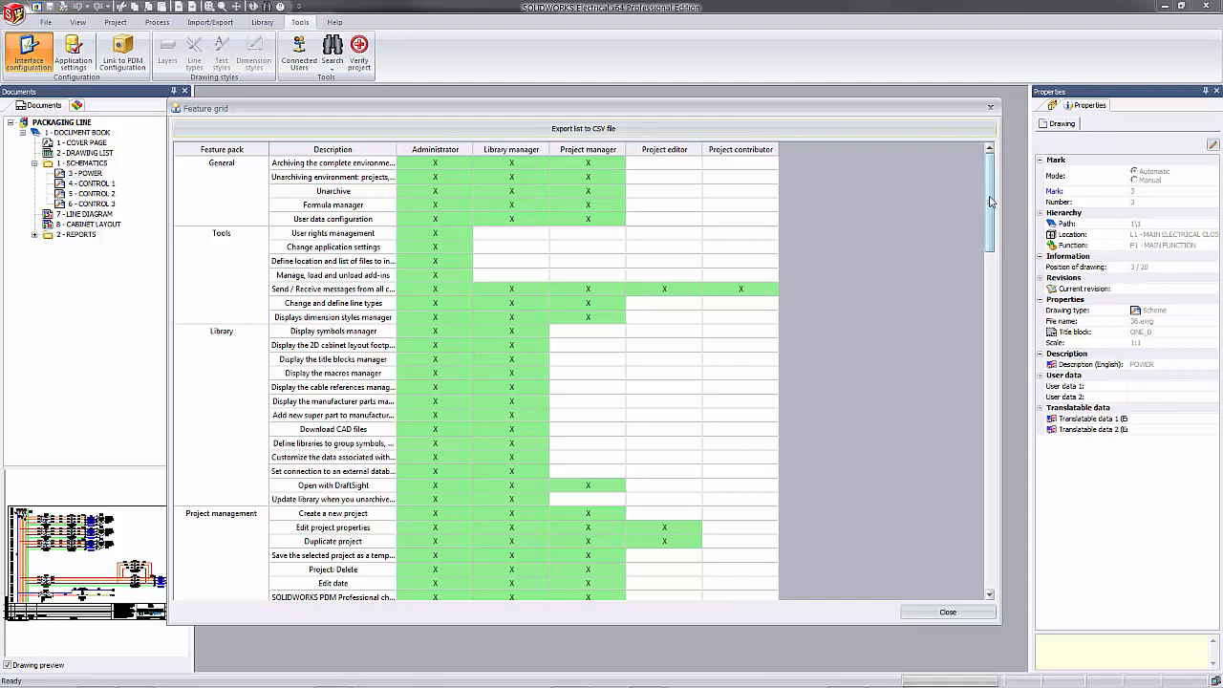
drag(991, 201, 987, 175)
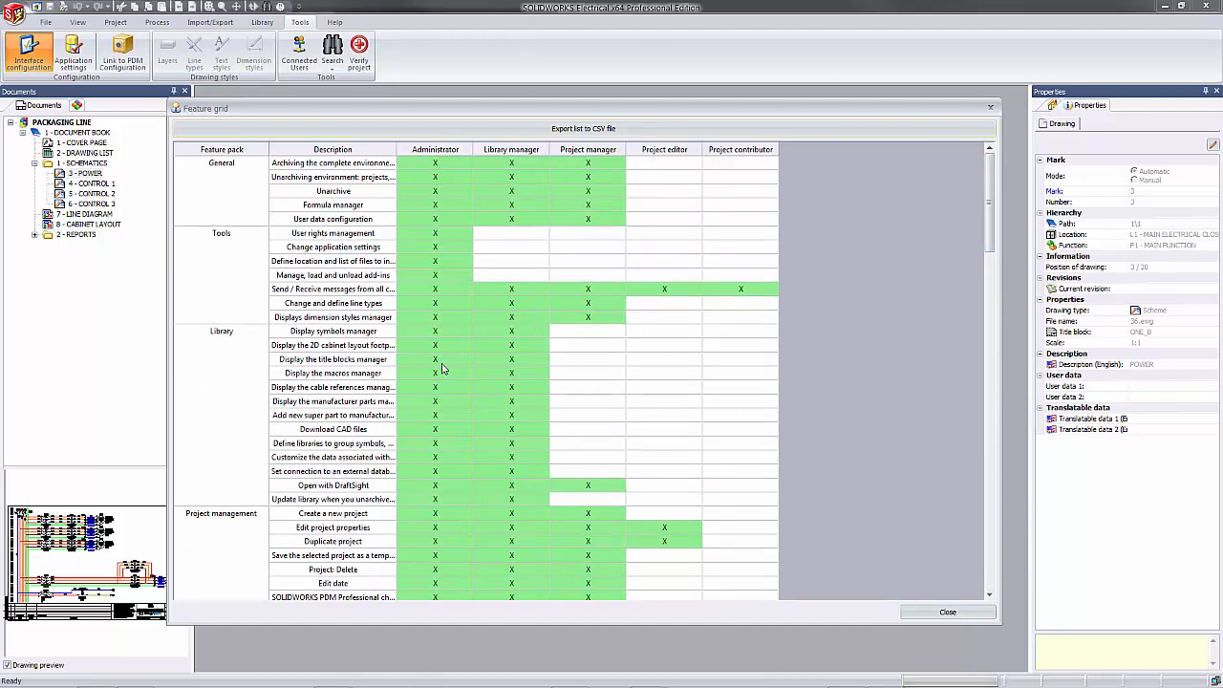
drag(989, 218, 1005, 574)
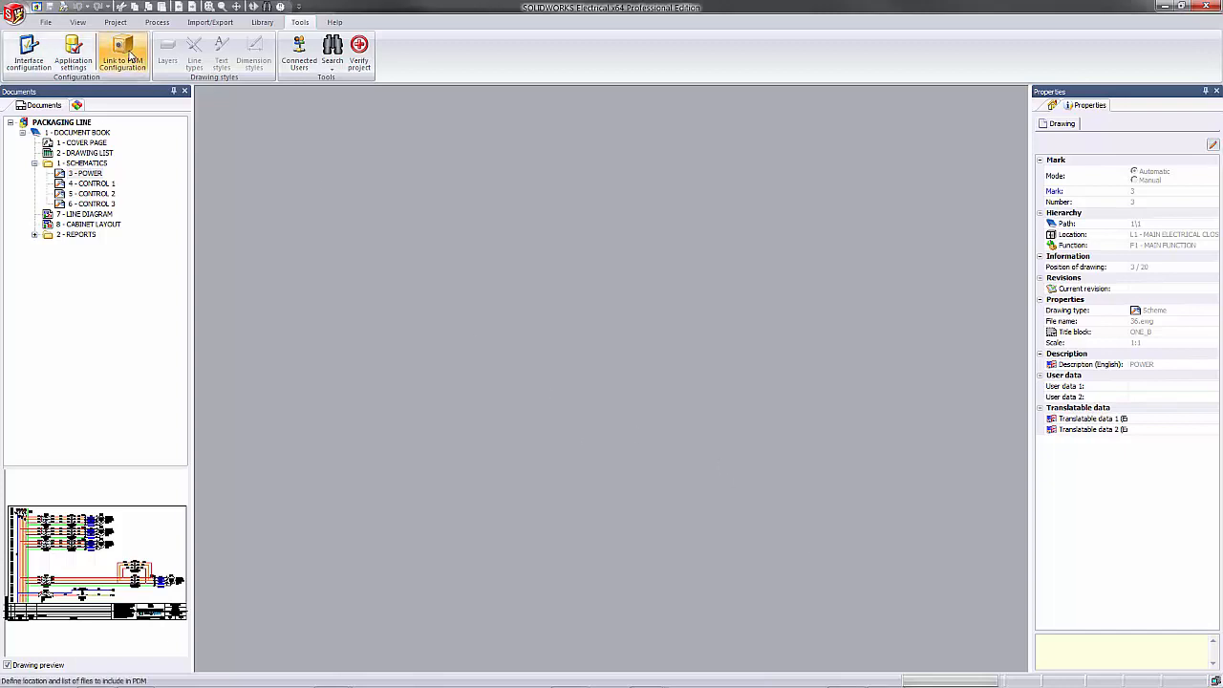
Set the SOLIDWORKS PDM Professional link to the SWPDM vault, confirm the configuration and log in with the account password.
click(130, 57)
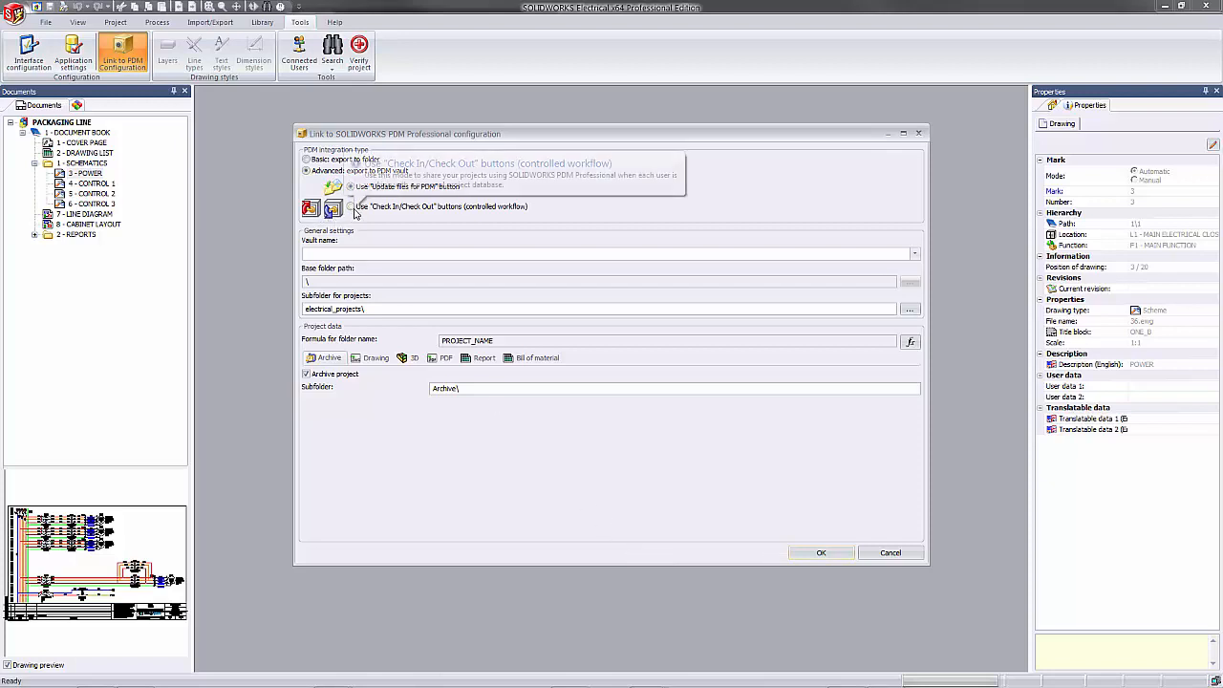
click(914, 253)
click(860, 264)
click(819, 553)
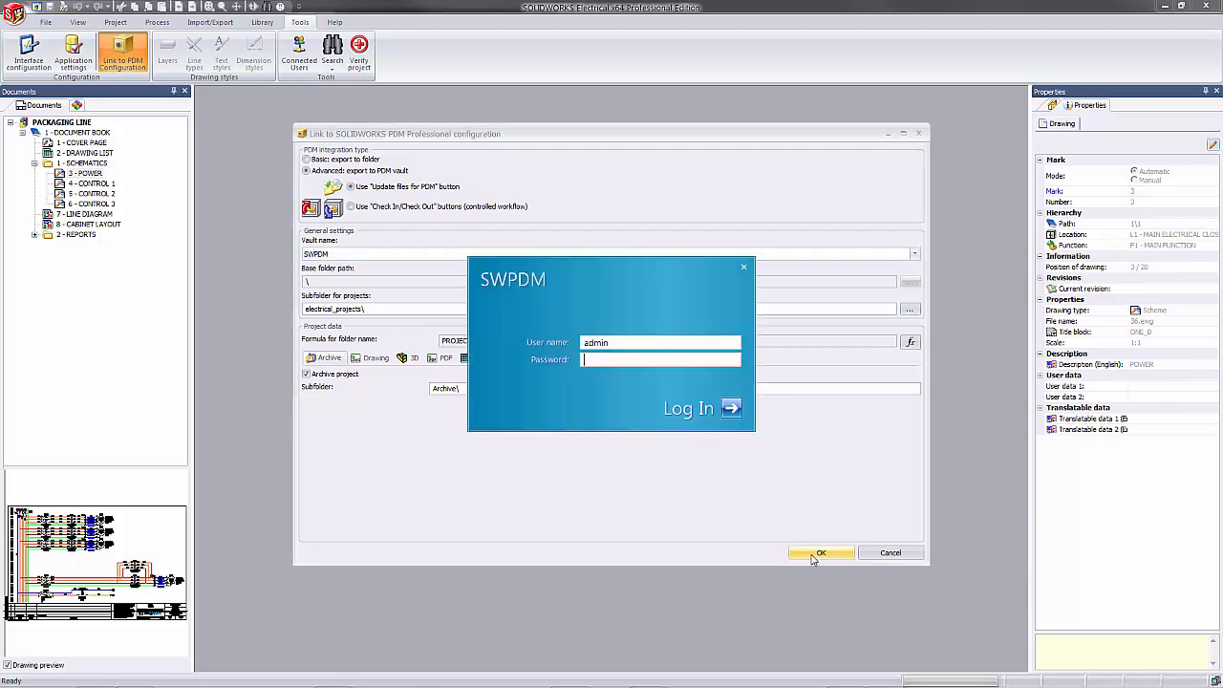
text(•)
key(Return)
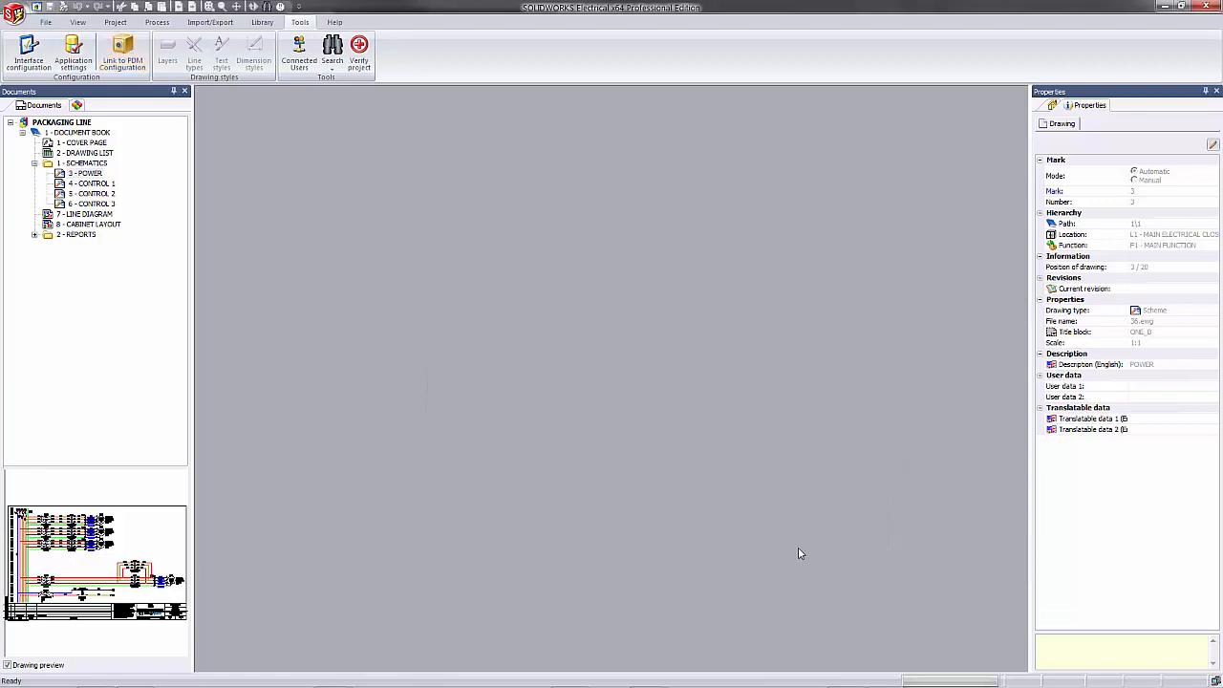